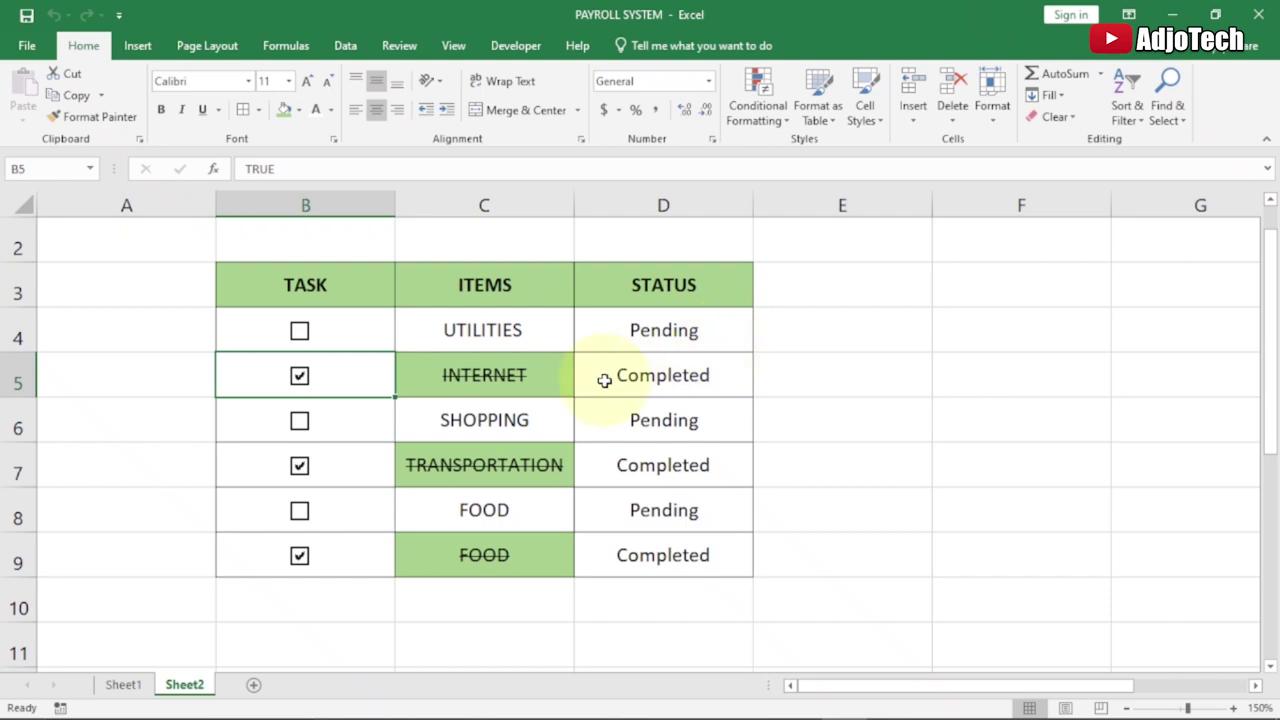
Toggle the TRANSPORTATION and SHOPPING checkboxes on the finished checklist between Completed and Pending.
{"action": "left_click", "coordinate": [299, 466]}
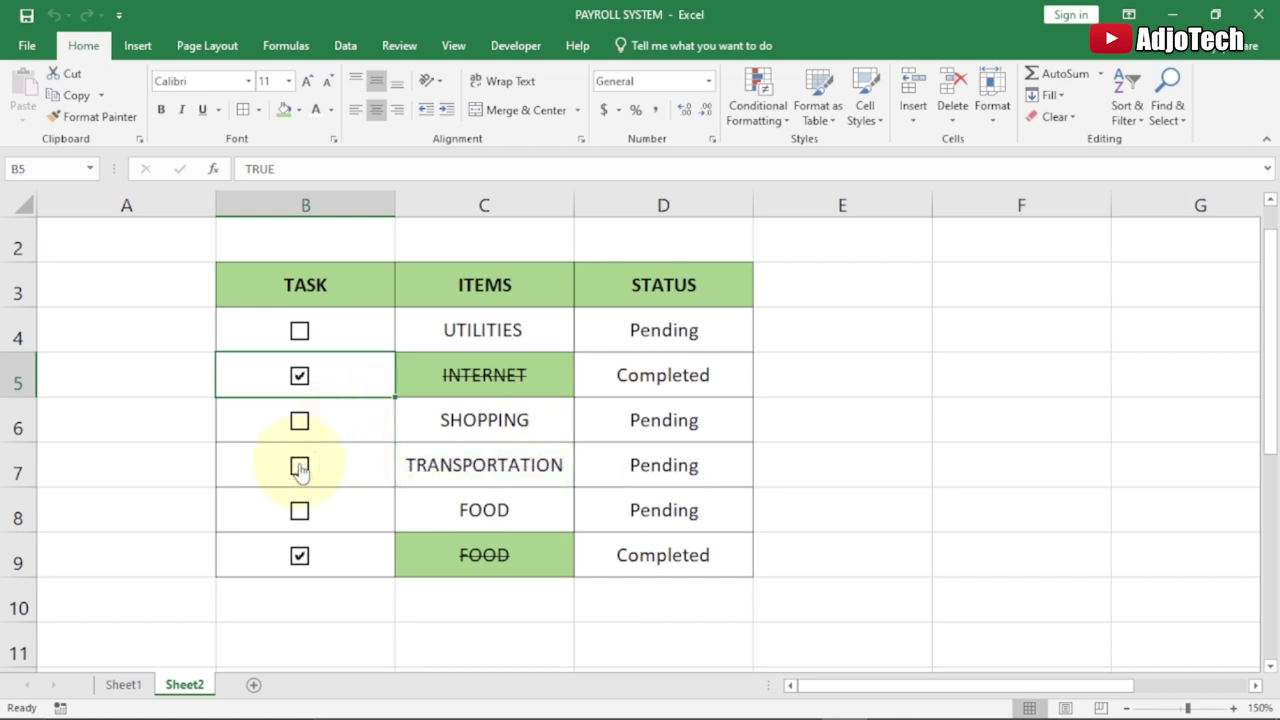
{"action": "left_click", "coordinate": [299, 467]}
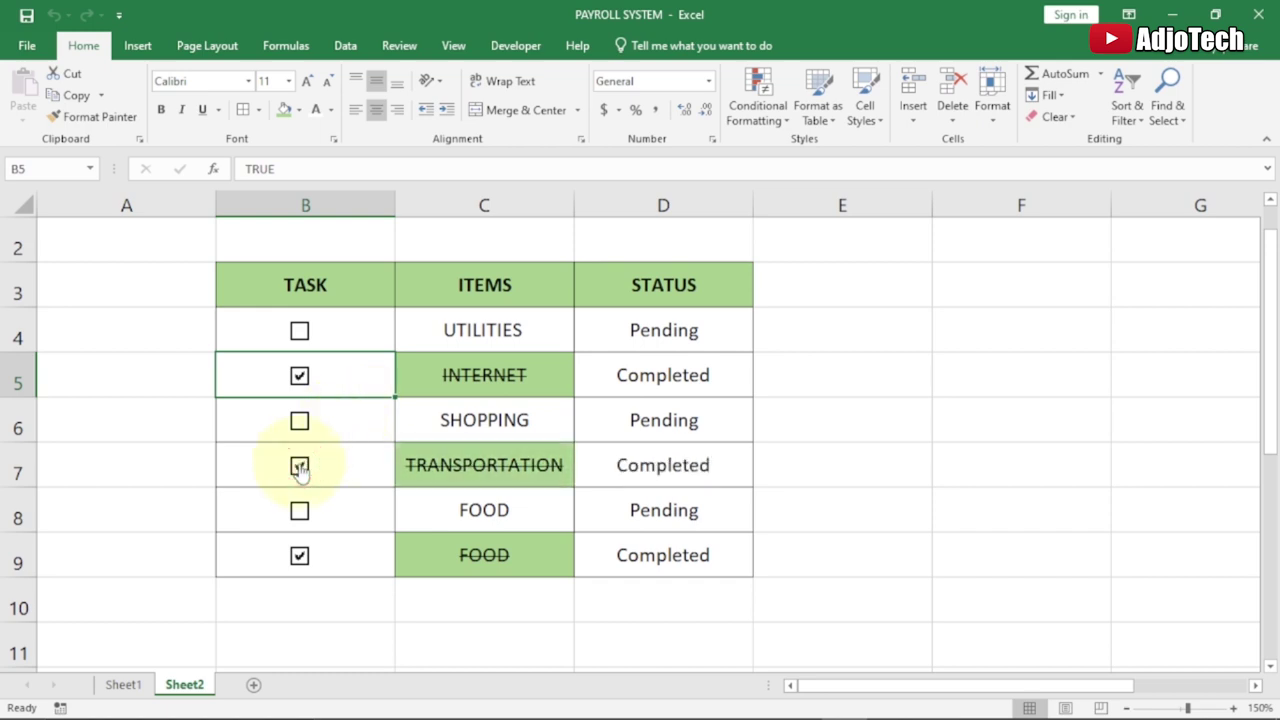
{"action": "left_click", "coordinate": [299, 467]}
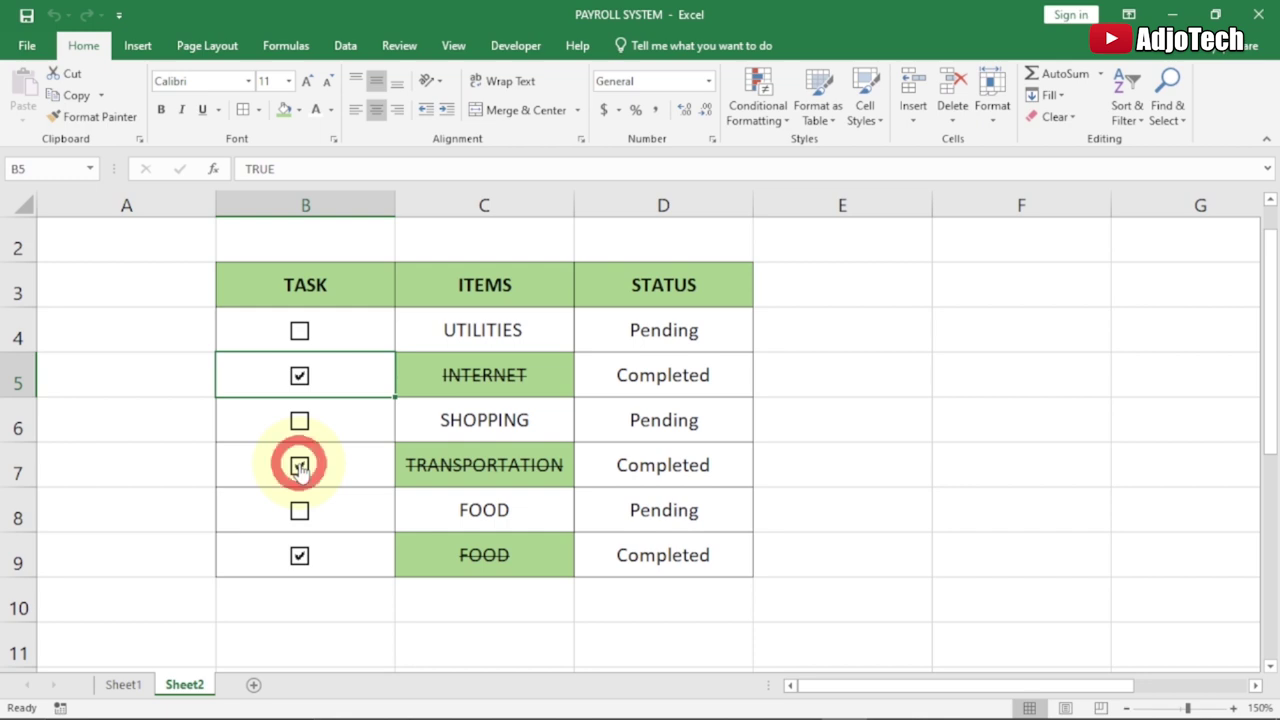
{"action": "left_click", "coordinate": [299, 467]}
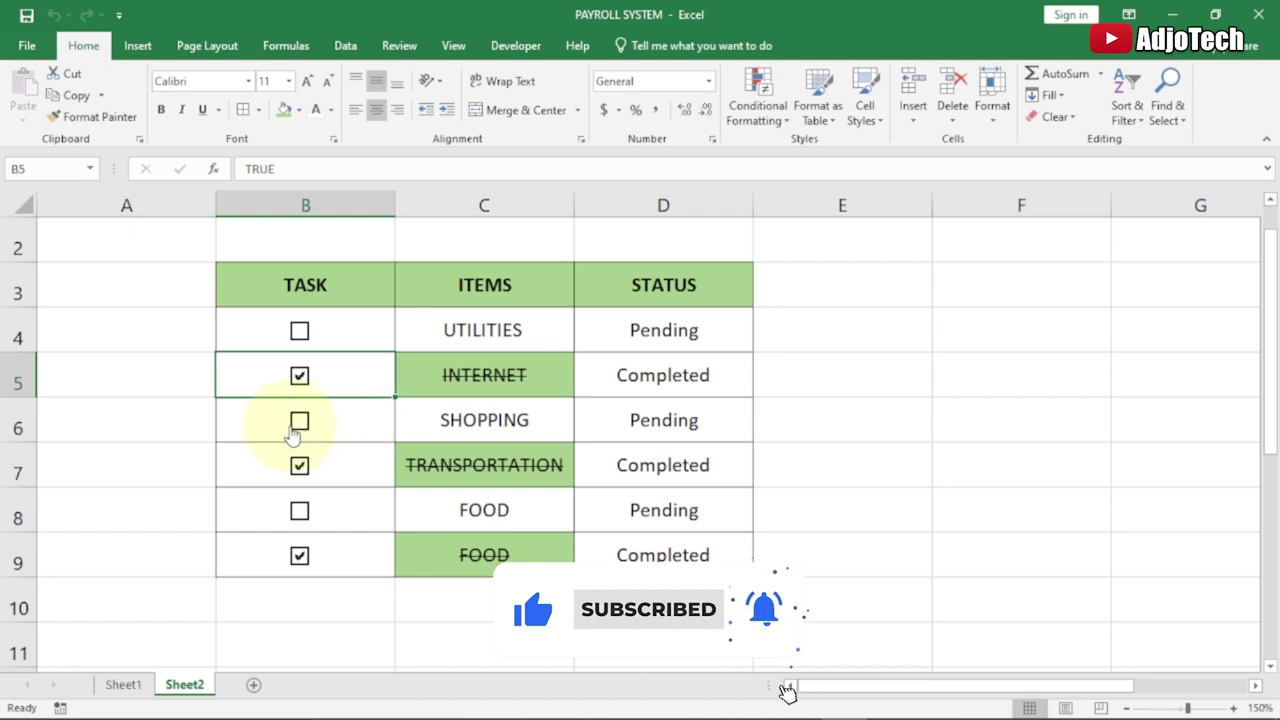
{"action": "left_click", "coordinate": [299, 424]}
{"action": "left_click", "coordinate": [299, 424]}
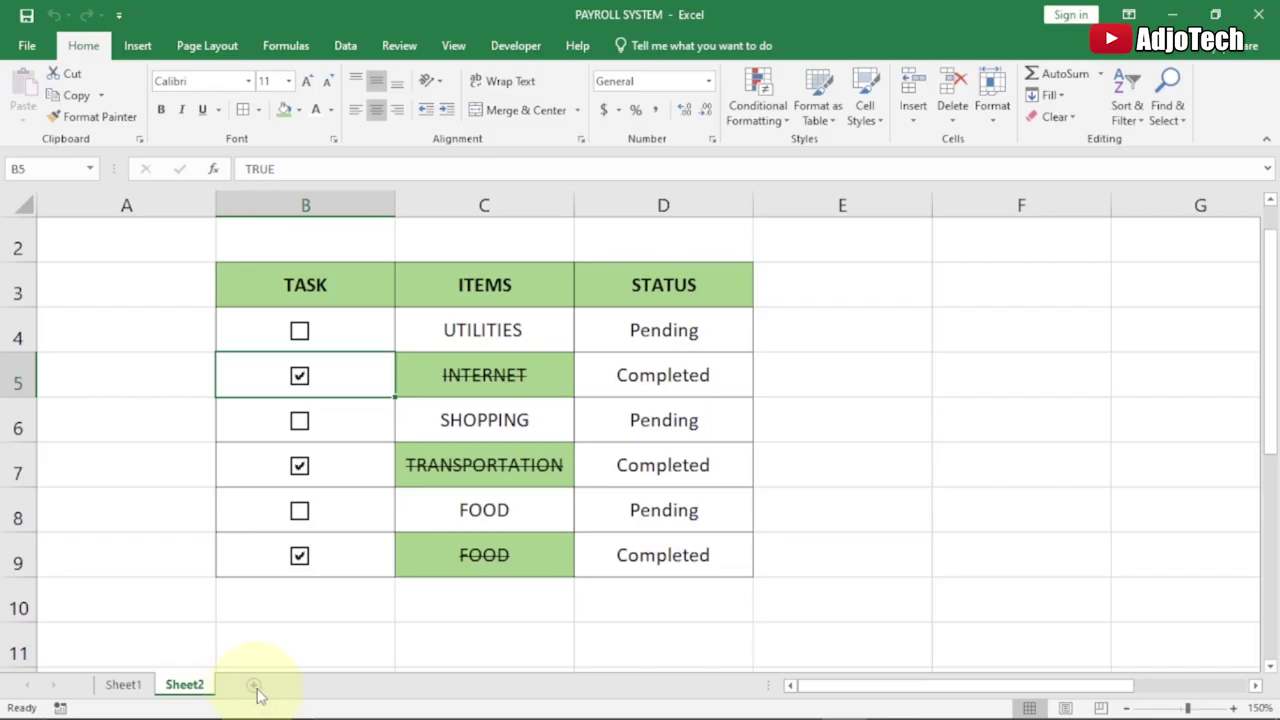
Add a new sheet and make every row taller and every column wider.
{"action": "left_click", "coordinate": [254, 686]}
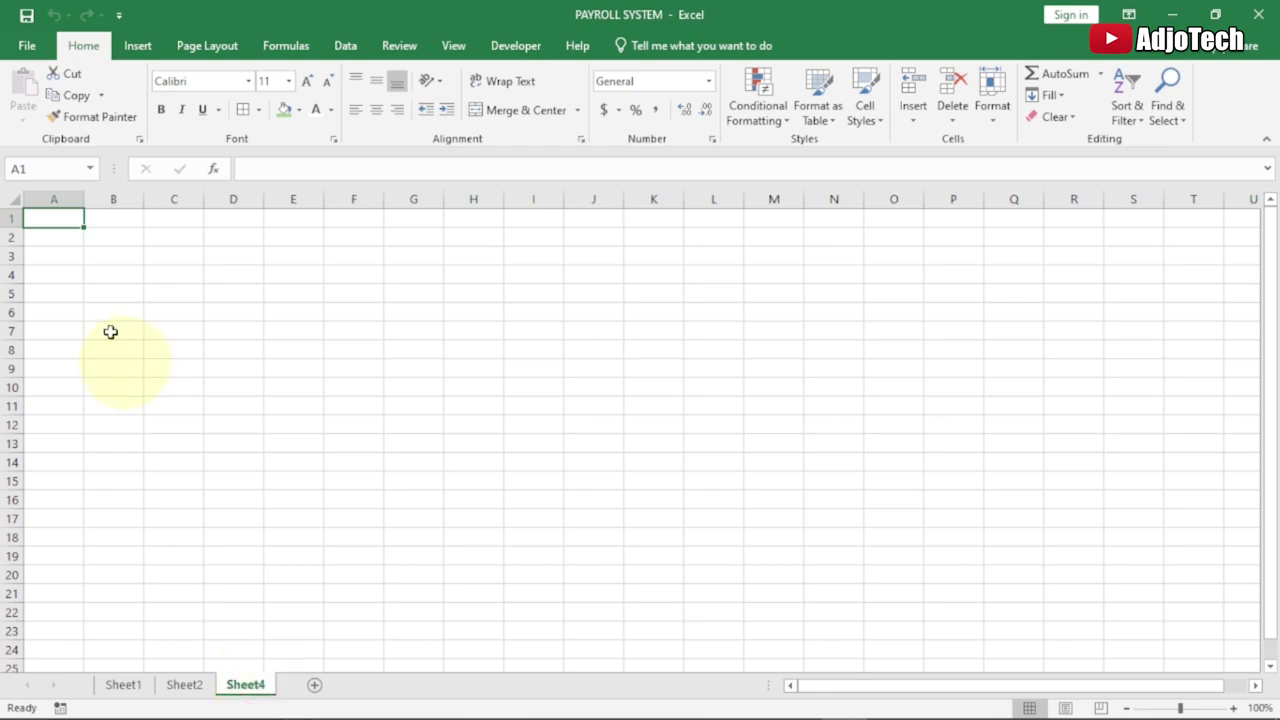
{"action": "left_click", "coordinate": [15, 196]}
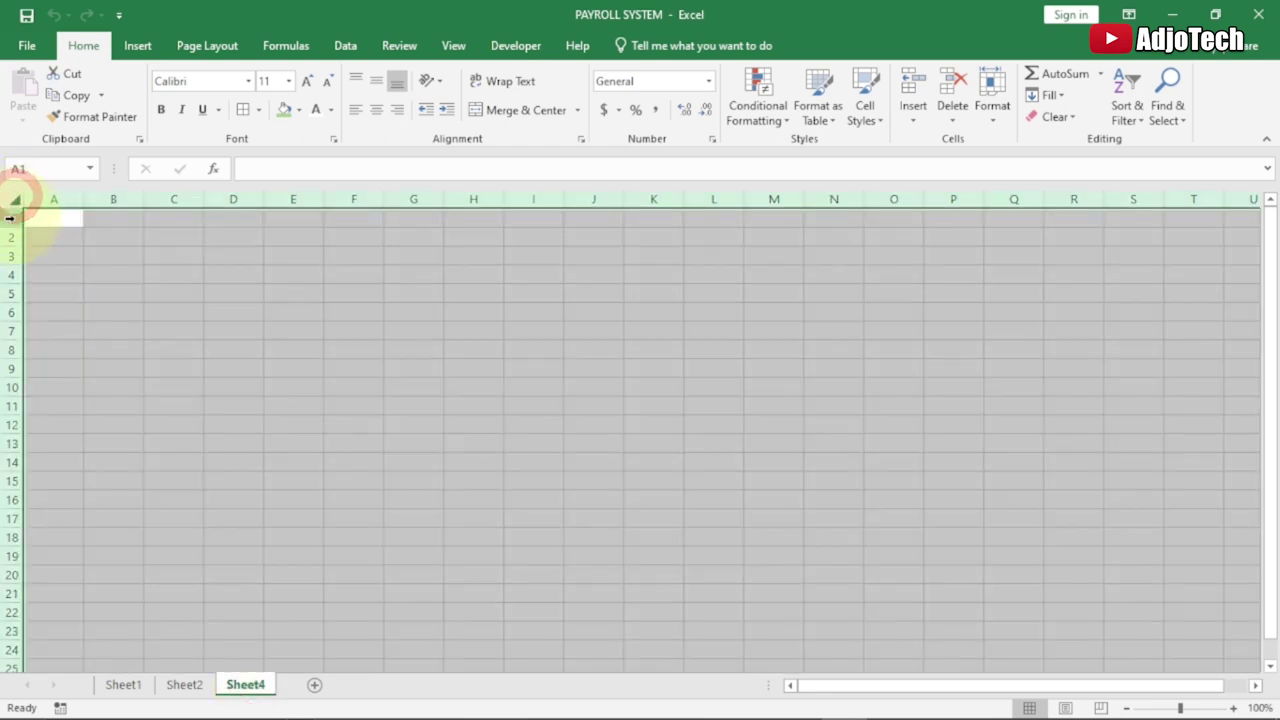
{"action": "left_click_drag", "start_coordinate": [15, 228], "coordinate": [14, 246]}
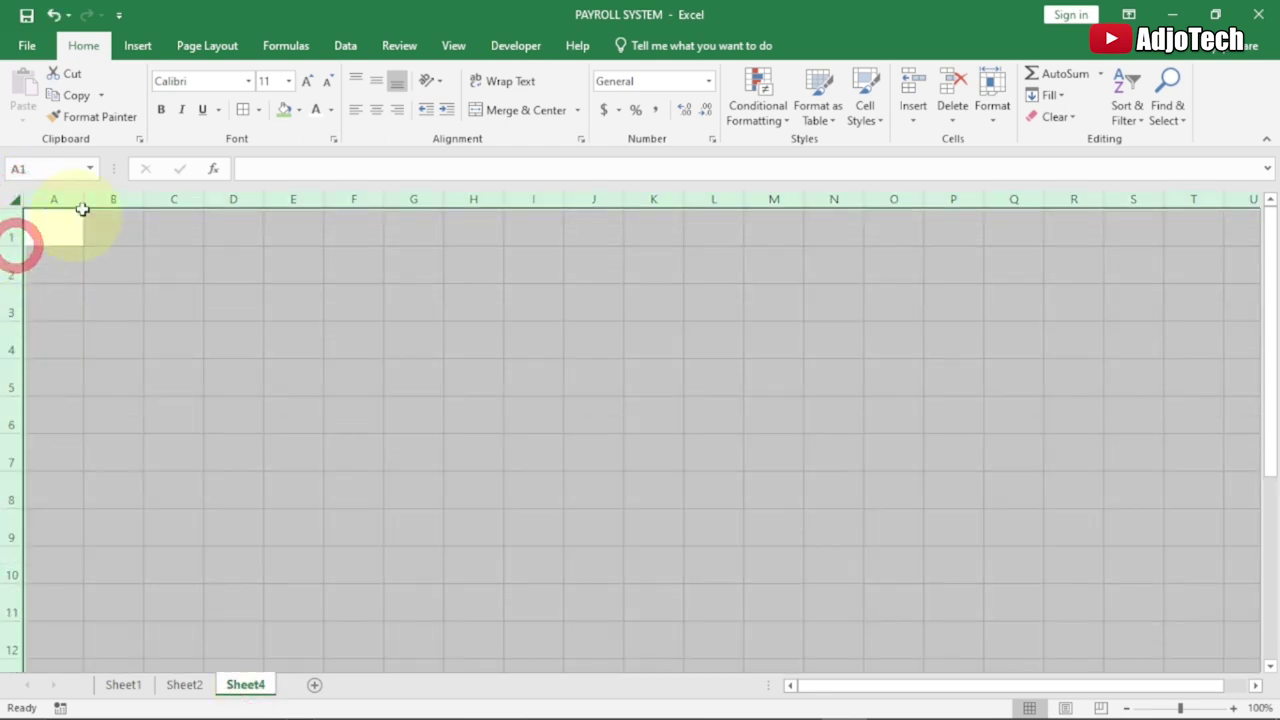
{"action": "left_click_drag", "start_coordinate": [88, 201], "coordinate": [120, 200]}
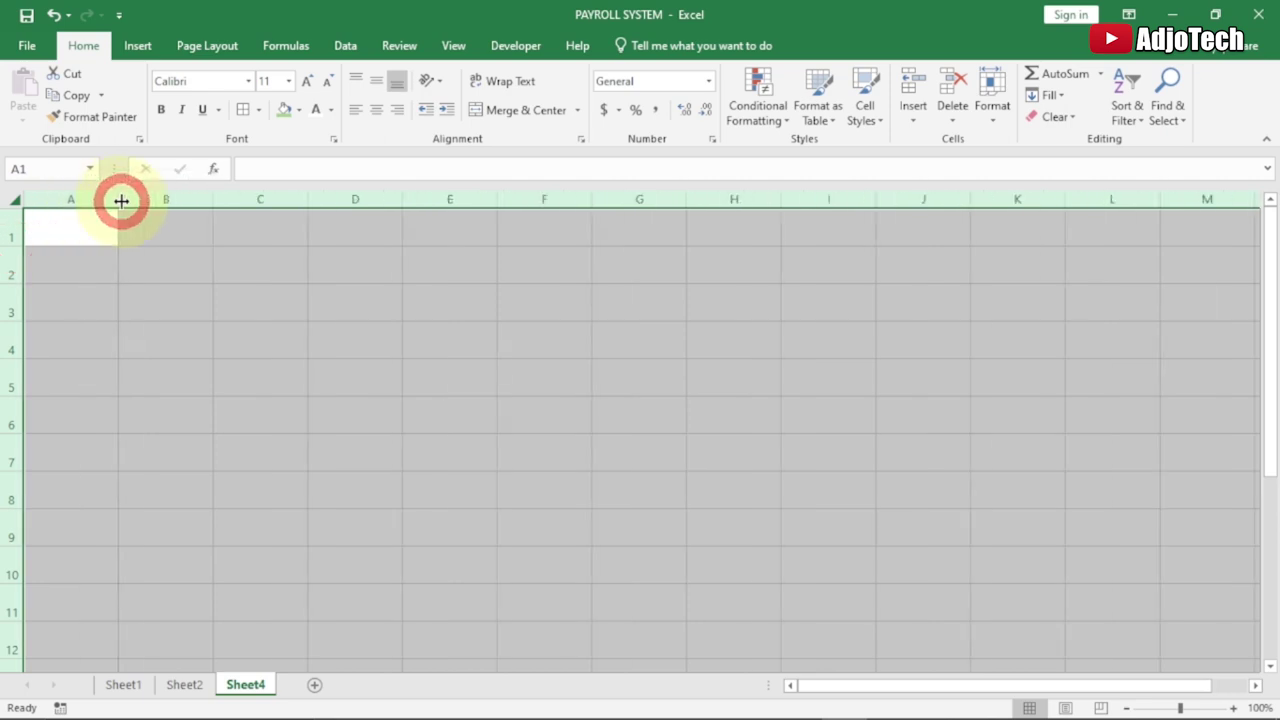
Enter the headers TASK, ITEMS and STATUS in C3:E3.
{"action": "left_click", "coordinate": [259, 312]}
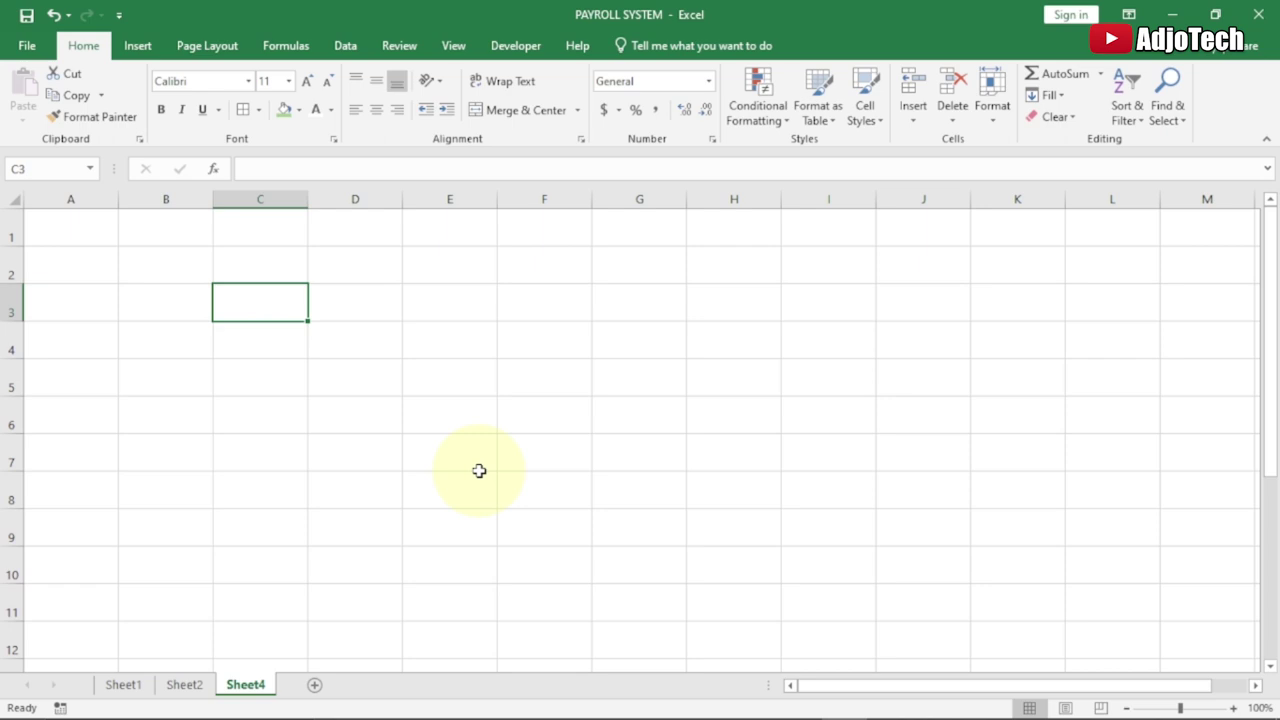
{"action": "type", "text": "TASK"}
{"action": "key", "text": "Tab"}
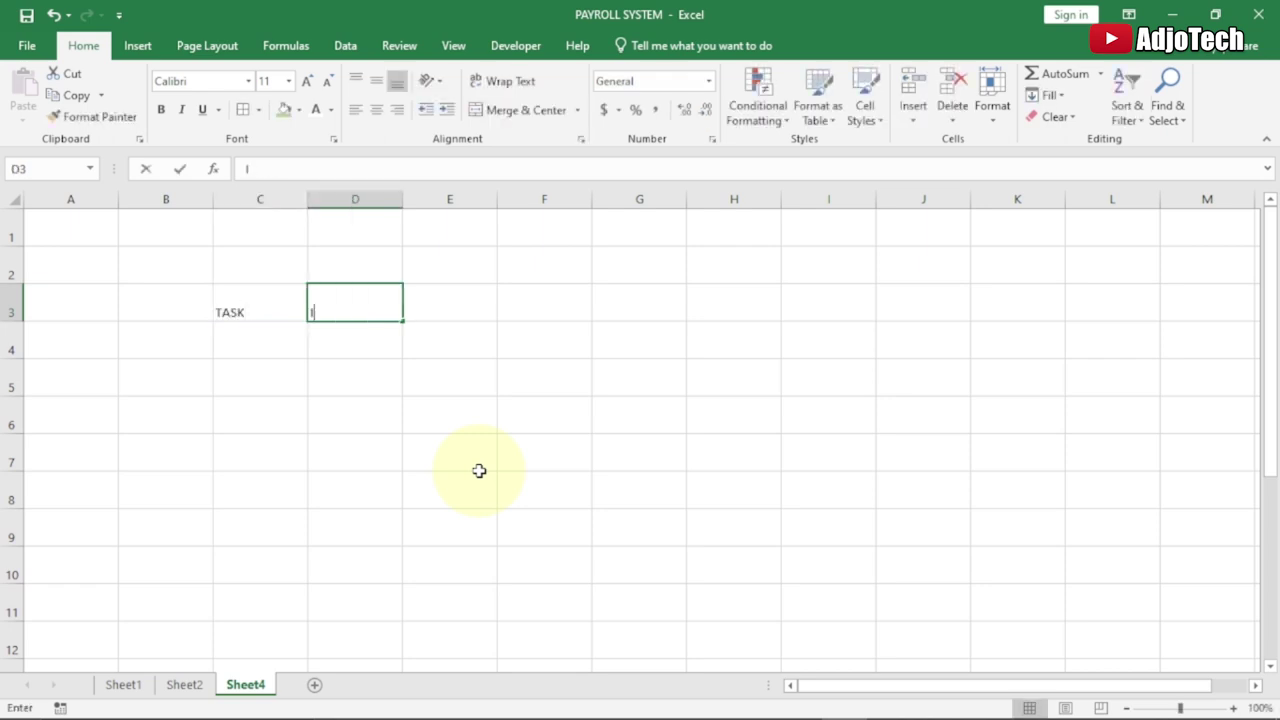
{"action": "type", "text": "ITEMS"}
{"action": "key", "text": "Tab"}
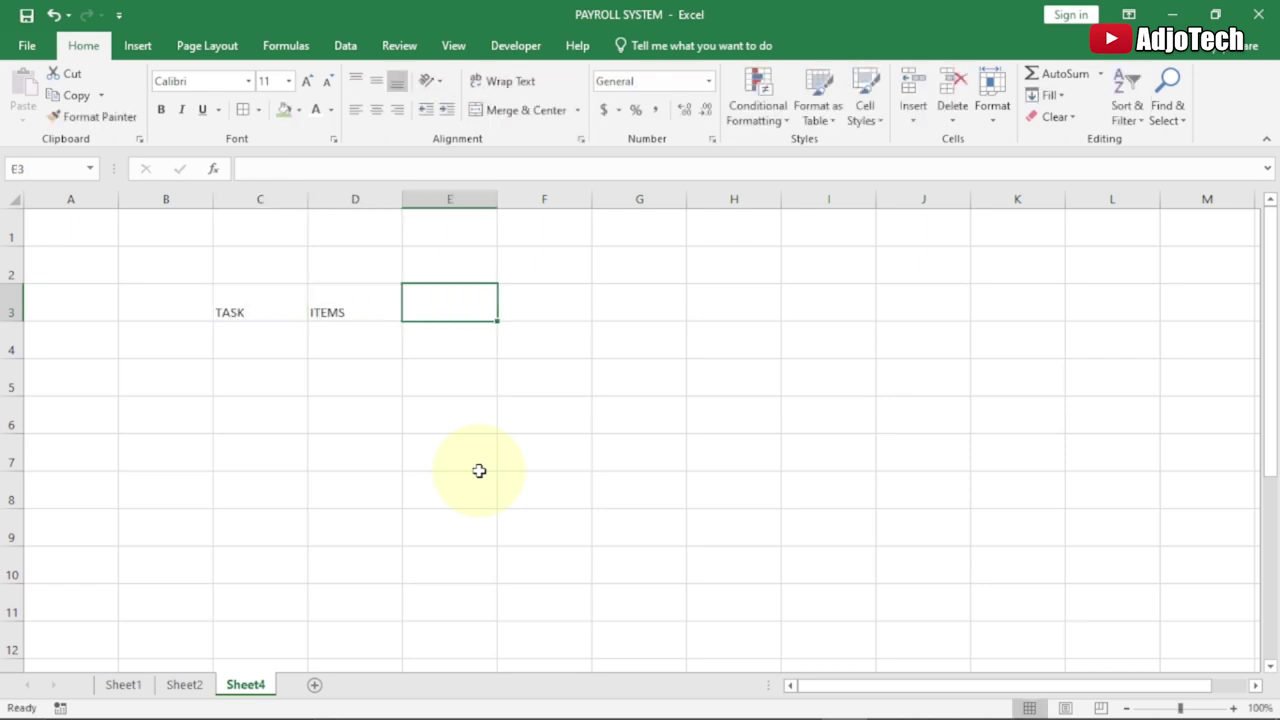
{"action": "type", "text": "STATUS"}
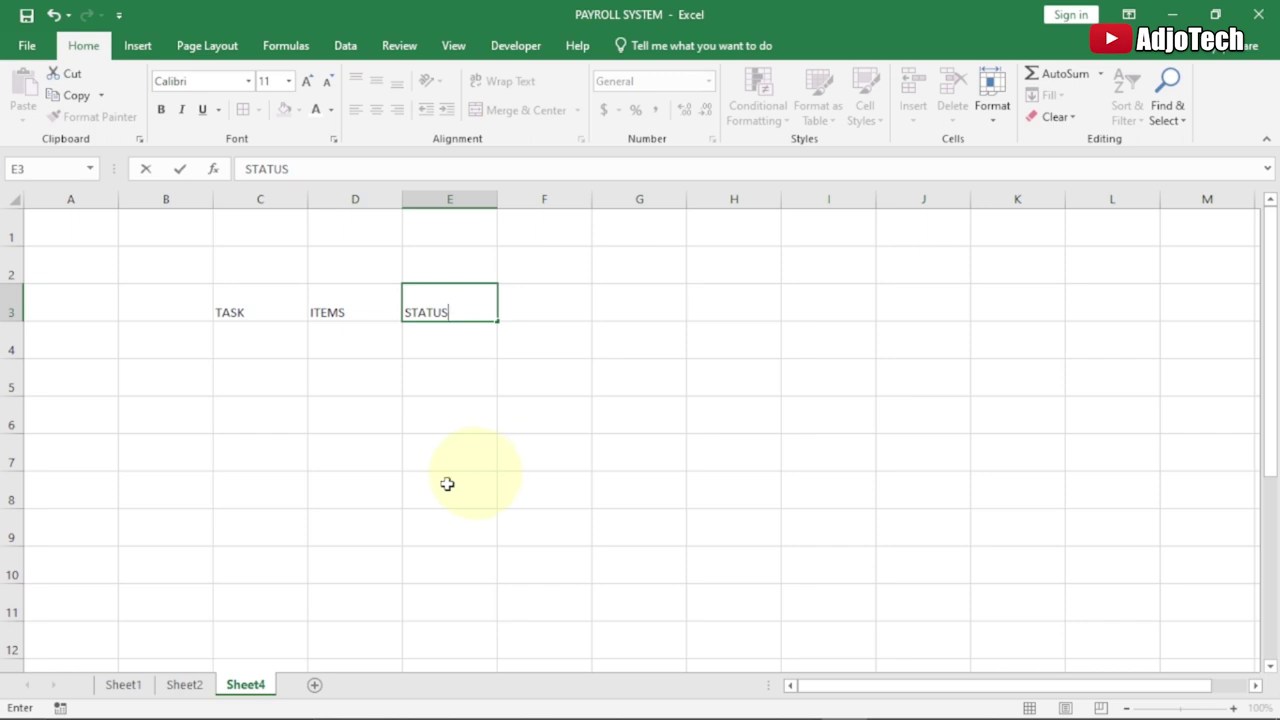
{"action": "left_click", "coordinate": [197, 694]}
Copy the item names from Sheet2 column C and paste them into Sheet4 starting at D4.
{"action": "left_click_drag", "start_coordinate": [420, 318], "coordinate": [460, 550]}
{"action": "key", "text": "ctrl+c"}
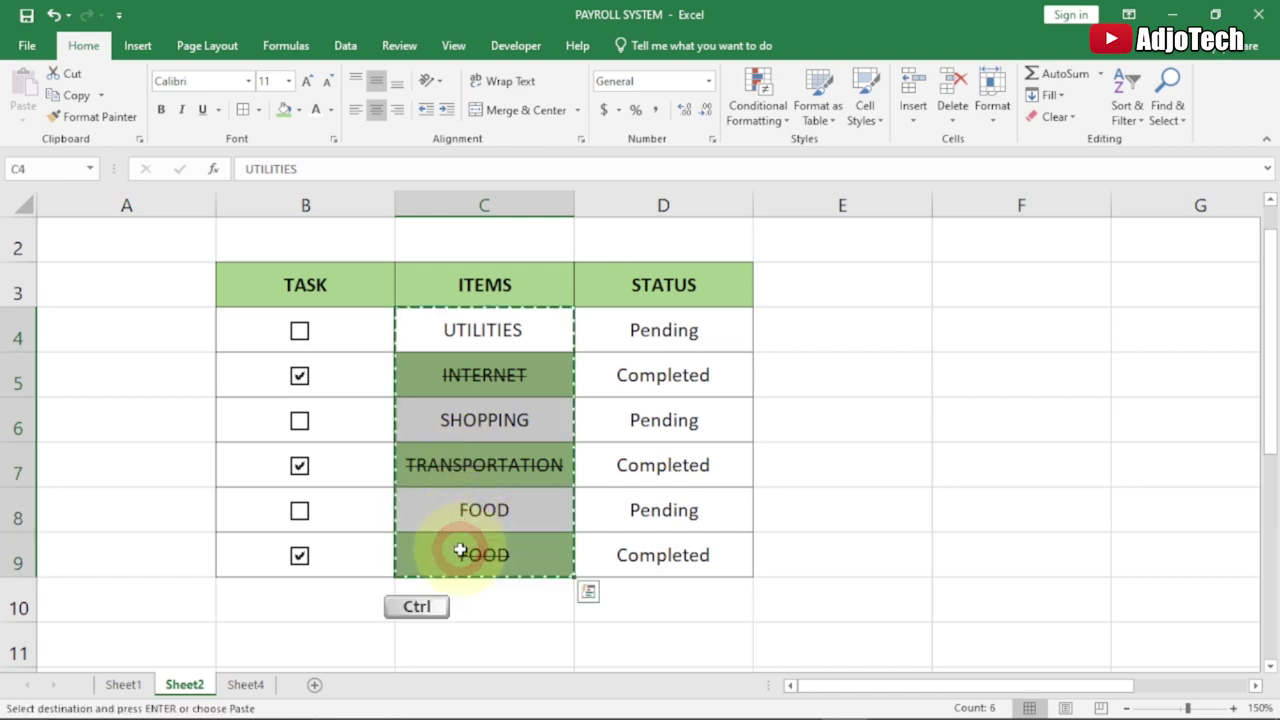
{"action": "left_click", "coordinate": [238, 686]}
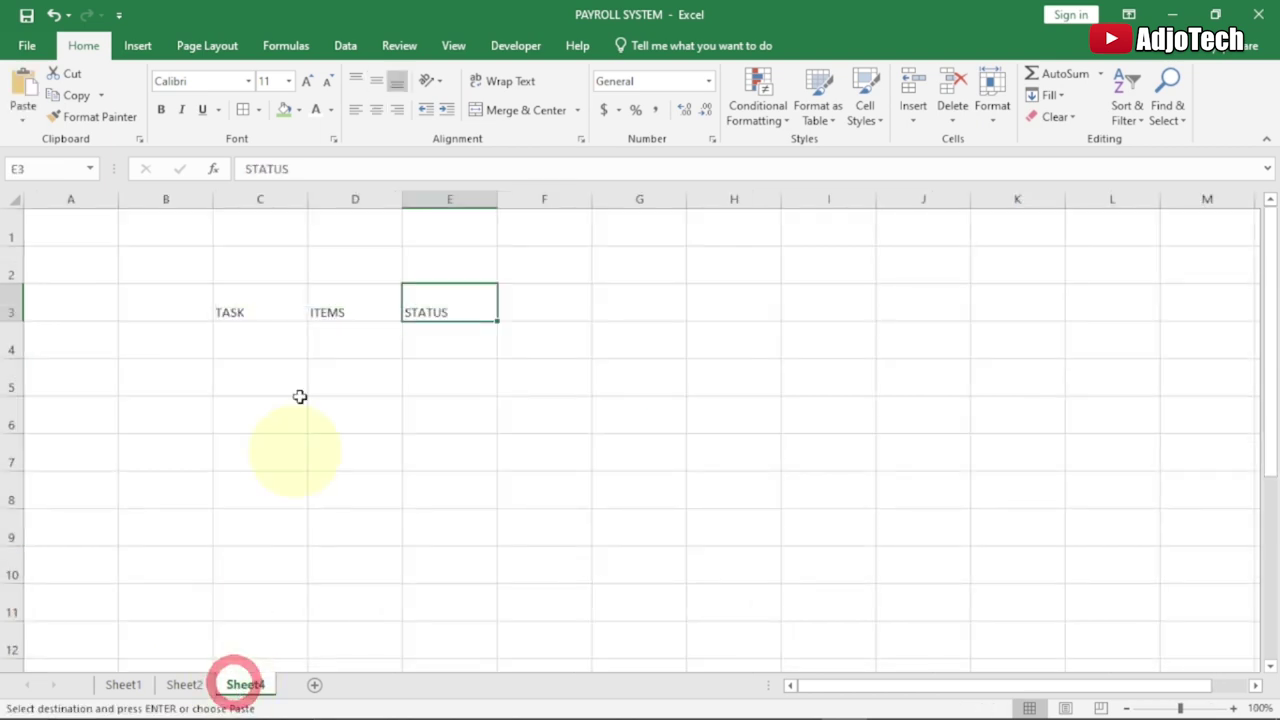
{"action": "left_click", "coordinate": [334, 340]}
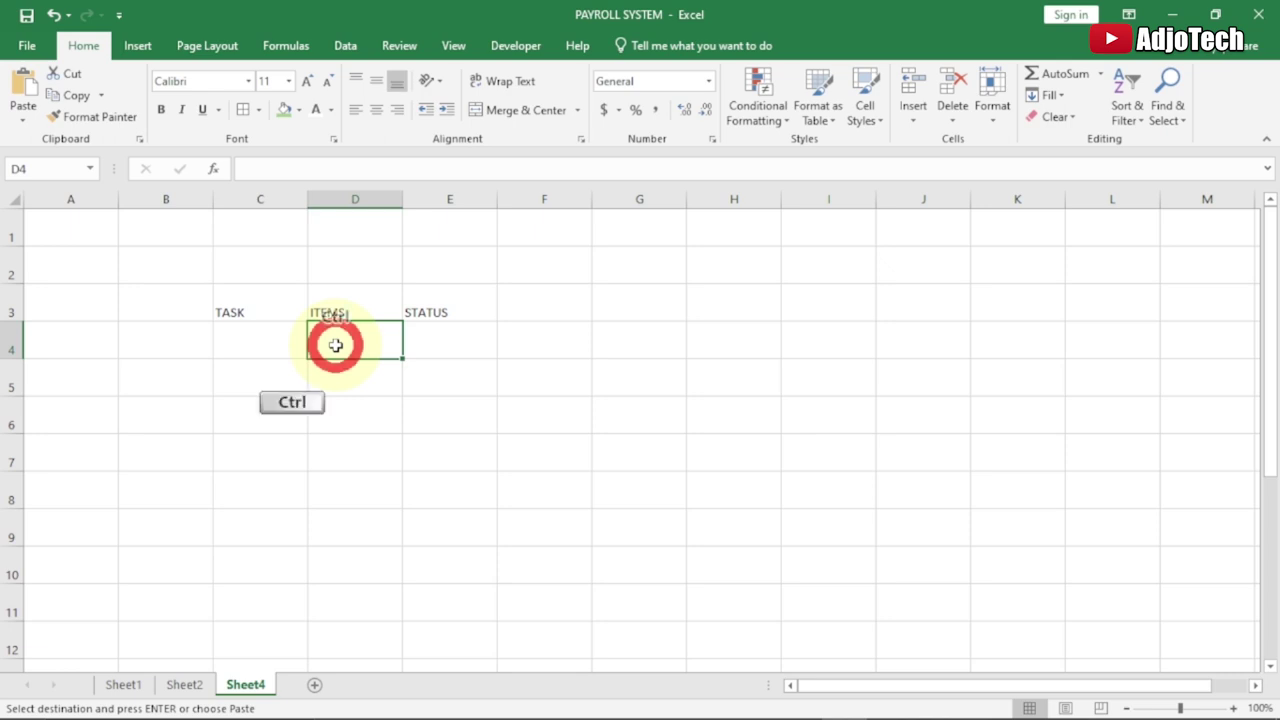
{"action": "key", "text": "ctrl+v"}
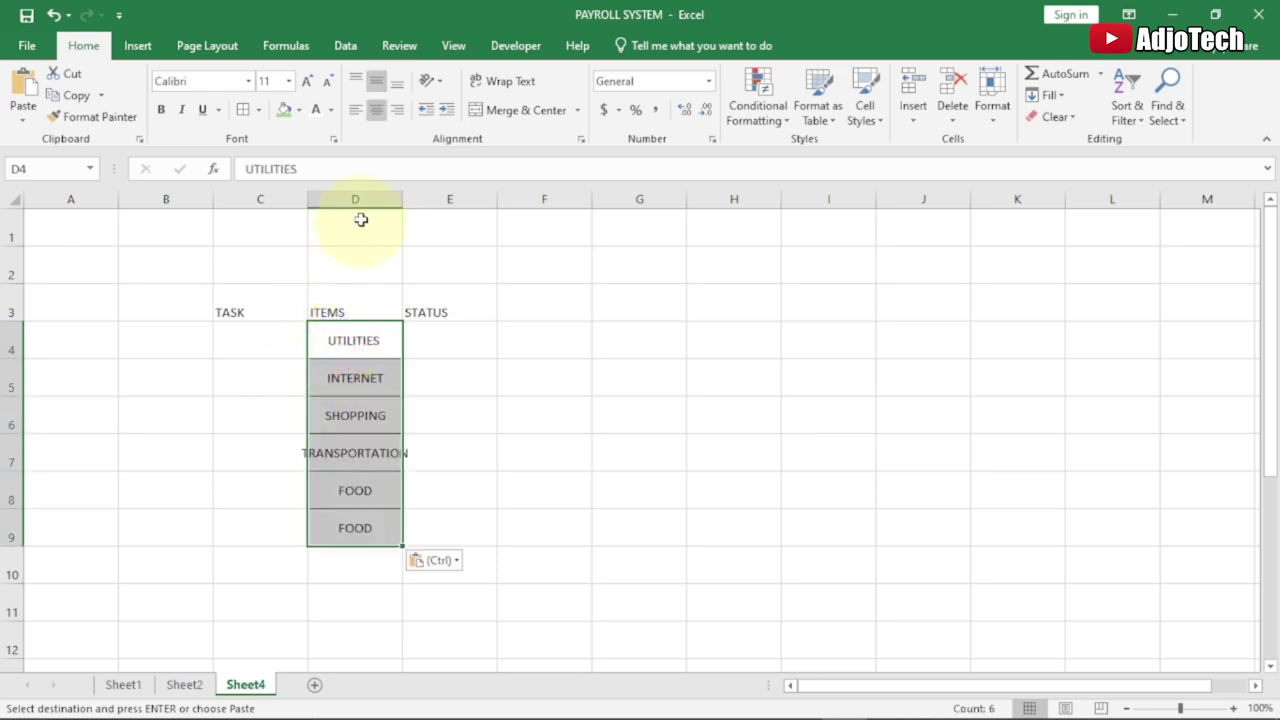
Widen column D to fit TRANSPORTATION.
{"action": "left_click", "coordinate": [370, 193]}
{"action": "left_click_drag", "start_coordinate": [402, 199], "coordinate": [472, 205]}
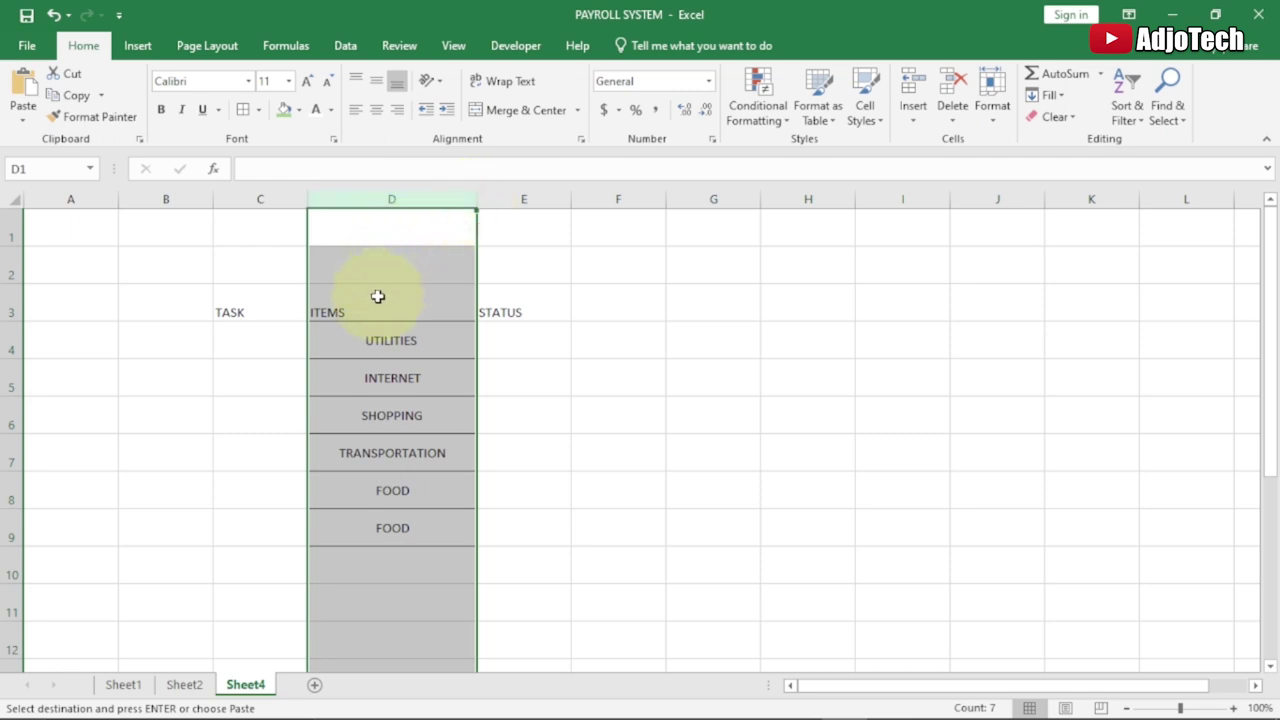
{"action": "left_click", "coordinate": [289, 336]}
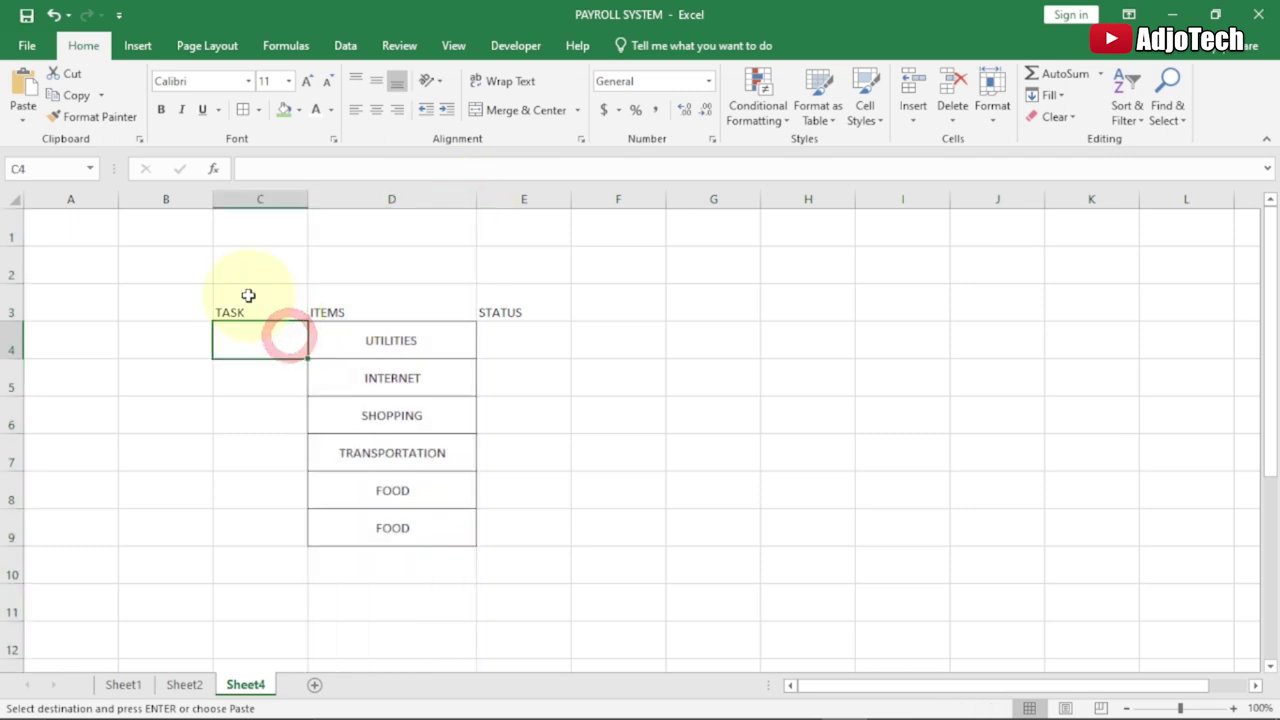
Center and middle-align the text in the table area from C3.
{"action": "left_click_drag", "start_coordinate": [248, 294], "coordinate": [489, 520]}
{"action": "left_click", "coordinate": [376, 110]}
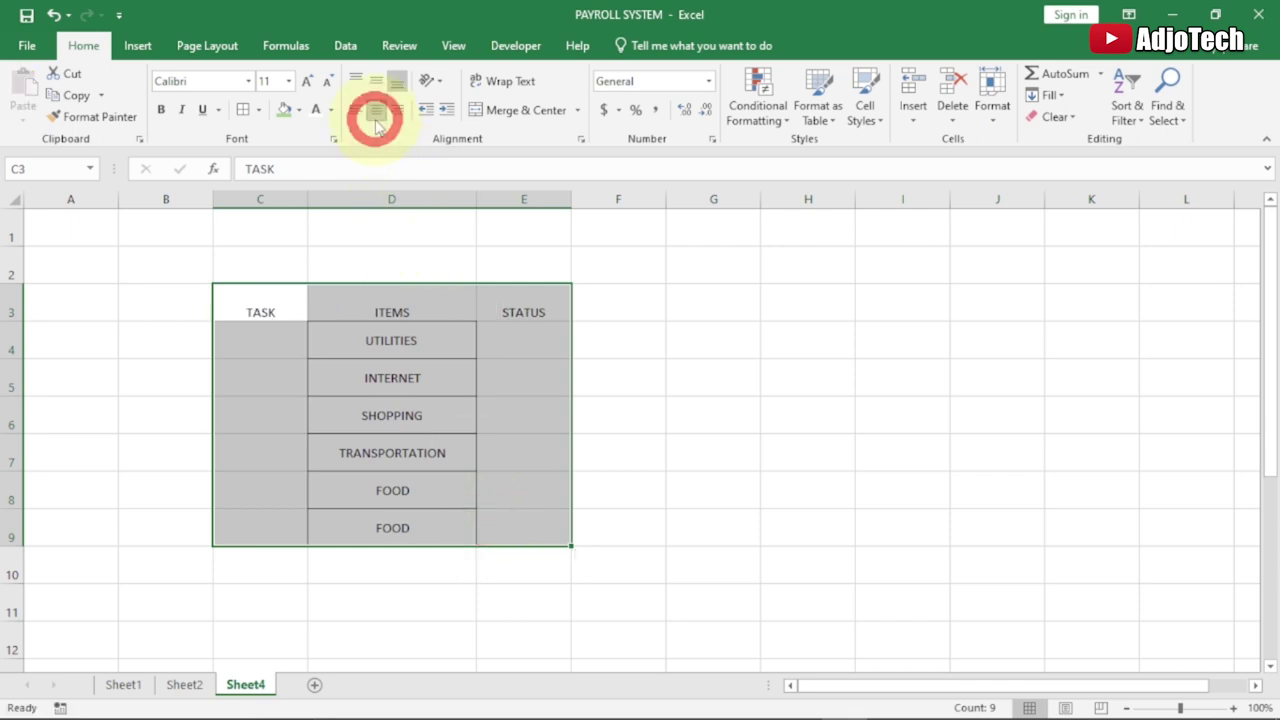
{"action": "left_click", "coordinate": [376, 81]}
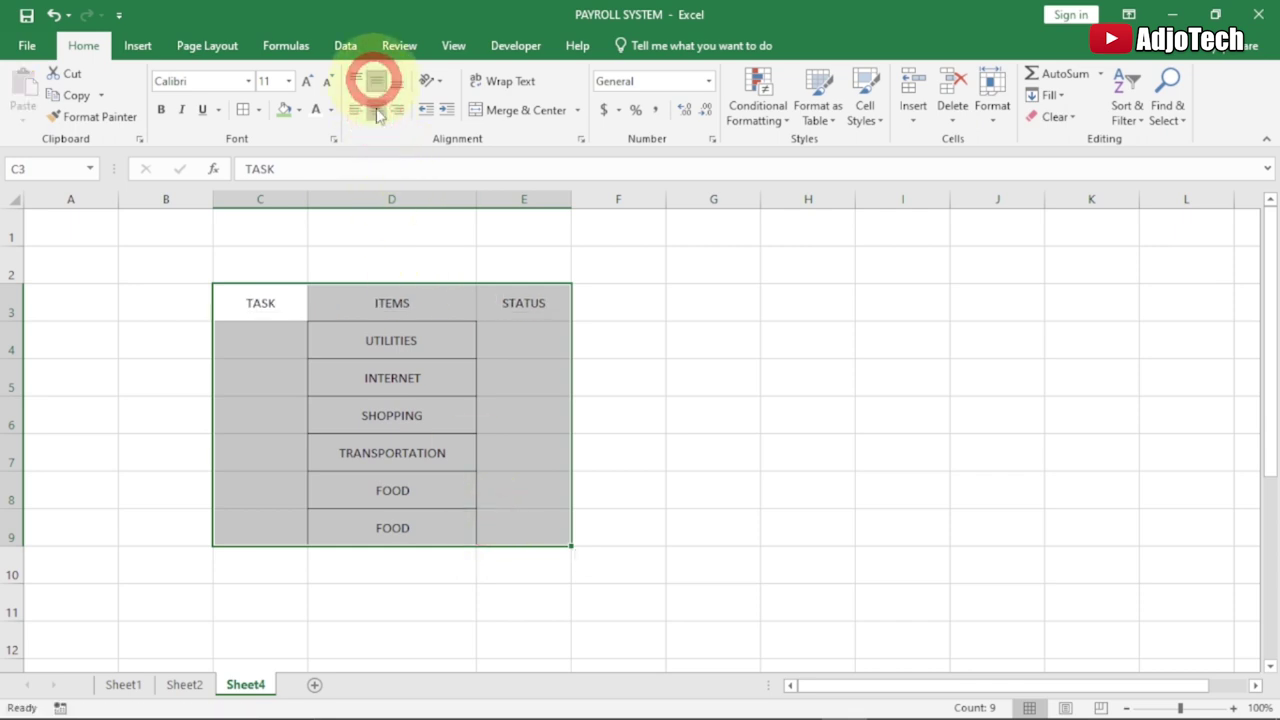
{"action": "left_click", "coordinate": [373, 305]}
Give C3:E9 a thick outside border and all inner borders.
{"action": "left_click_drag", "start_coordinate": [246, 291], "coordinate": [506, 529]}
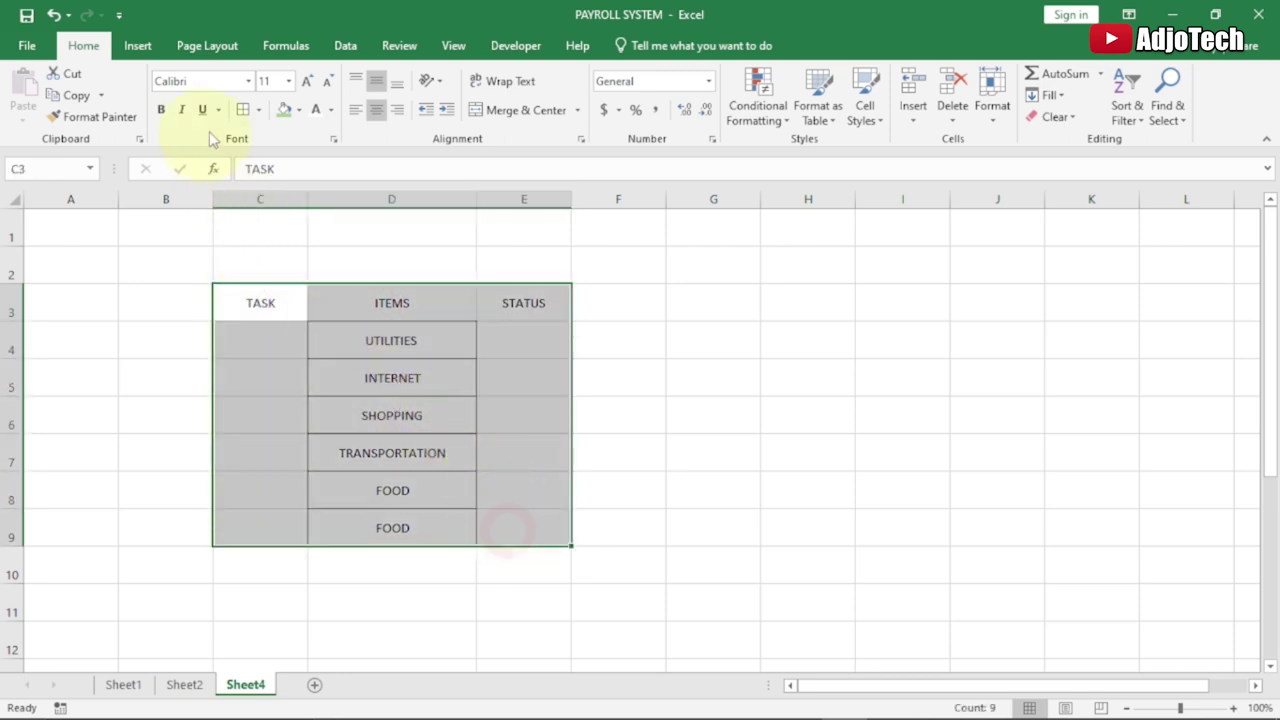
{"action": "left_click", "coordinate": [259, 110]}
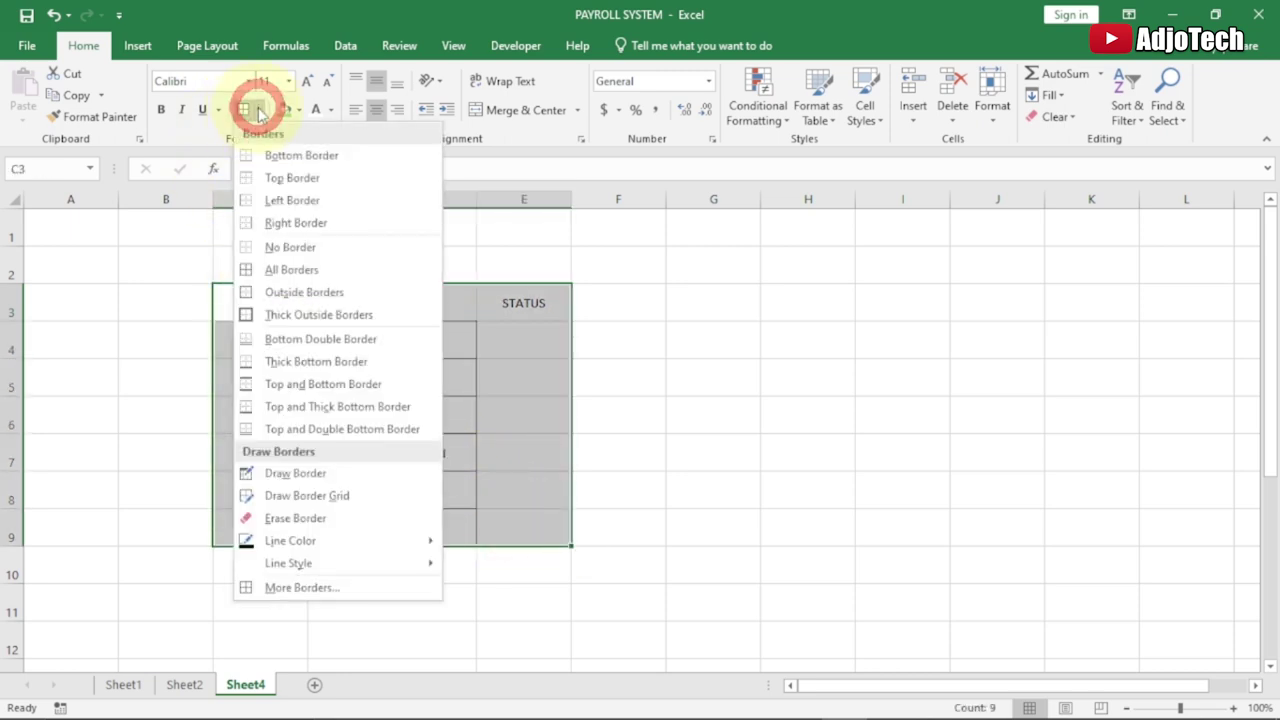
{"action": "left_click", "coordinate": [297, 320]}
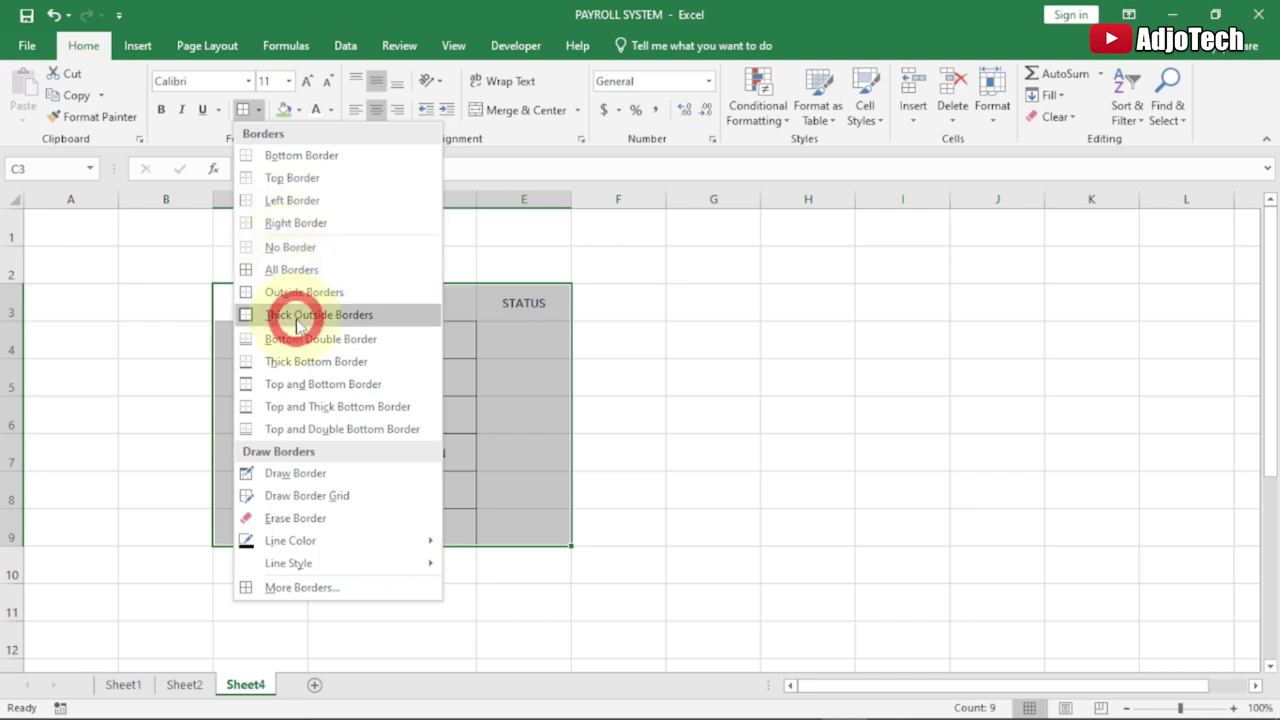
{"action": "left_click", "coordinate": [259, 110]}
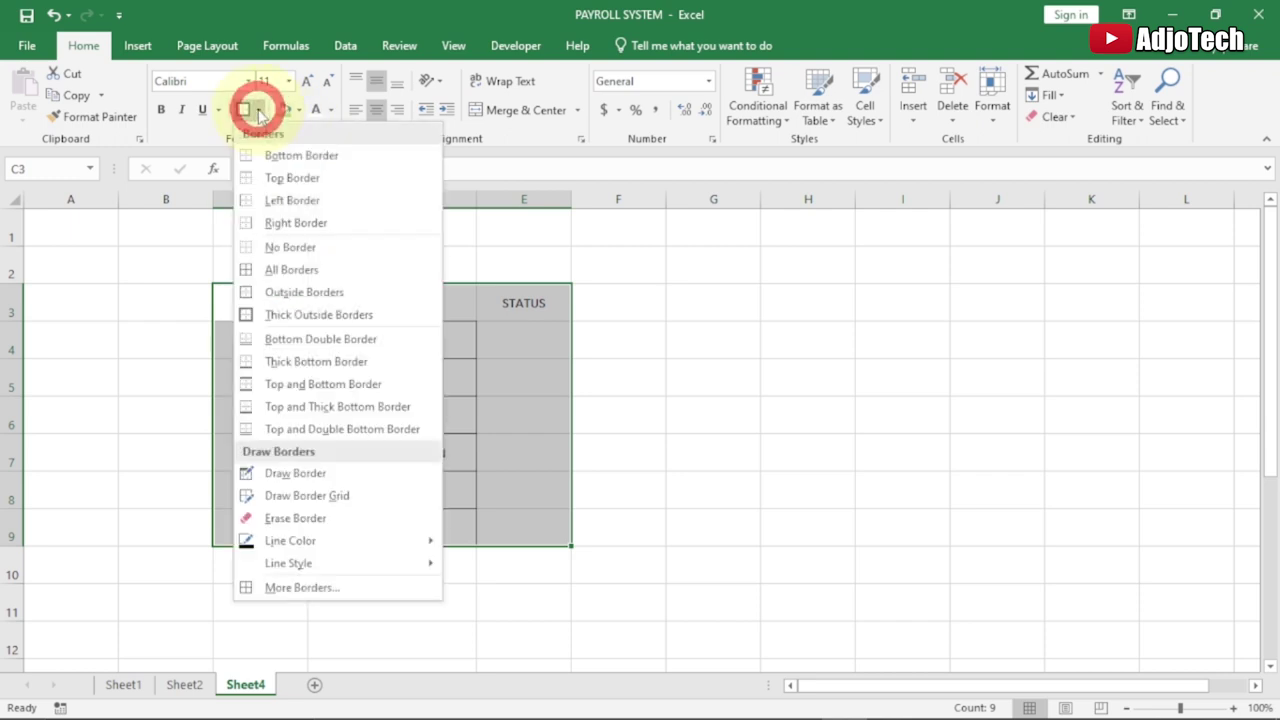
{"action": "left_click", "coordinate": [290, 270]}
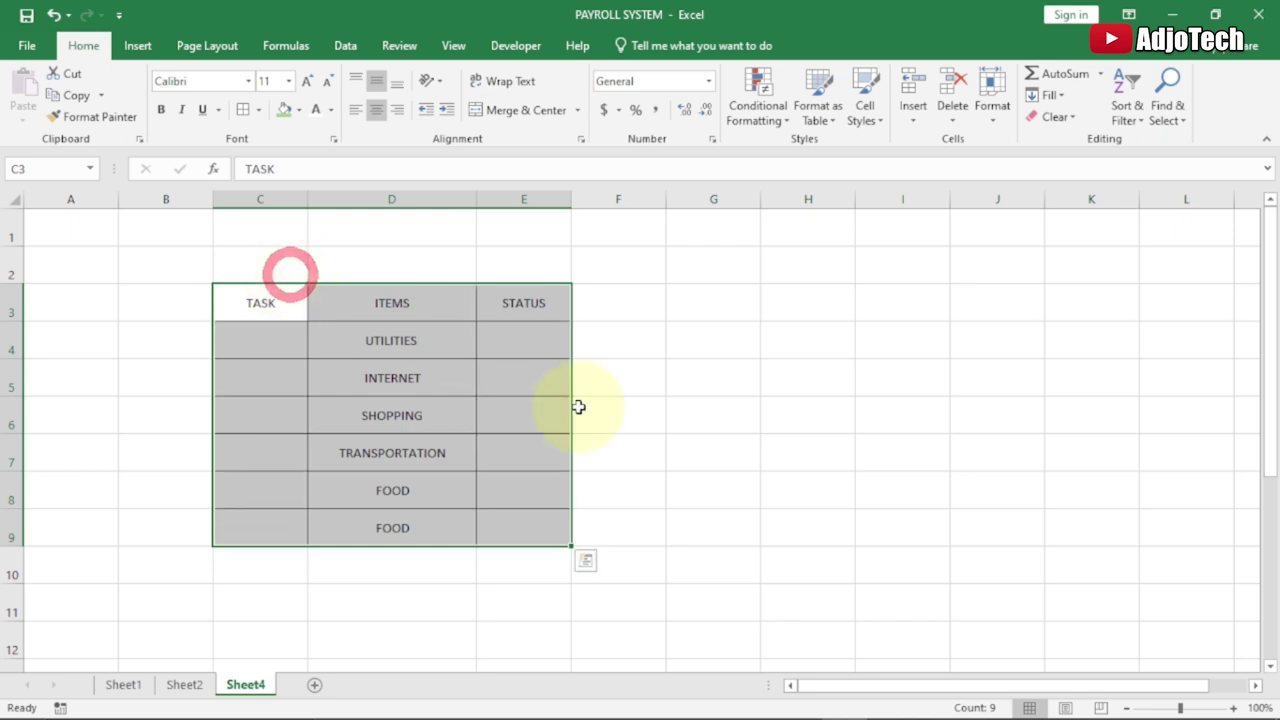
Zoom in, then fill the TASK, ITEMS and STATUS headers dark green and make them bold.
{"action": "left_click", "coordinate": [1235, 708]}
{"action": "left_click", "coordinate": [1235, 708]}
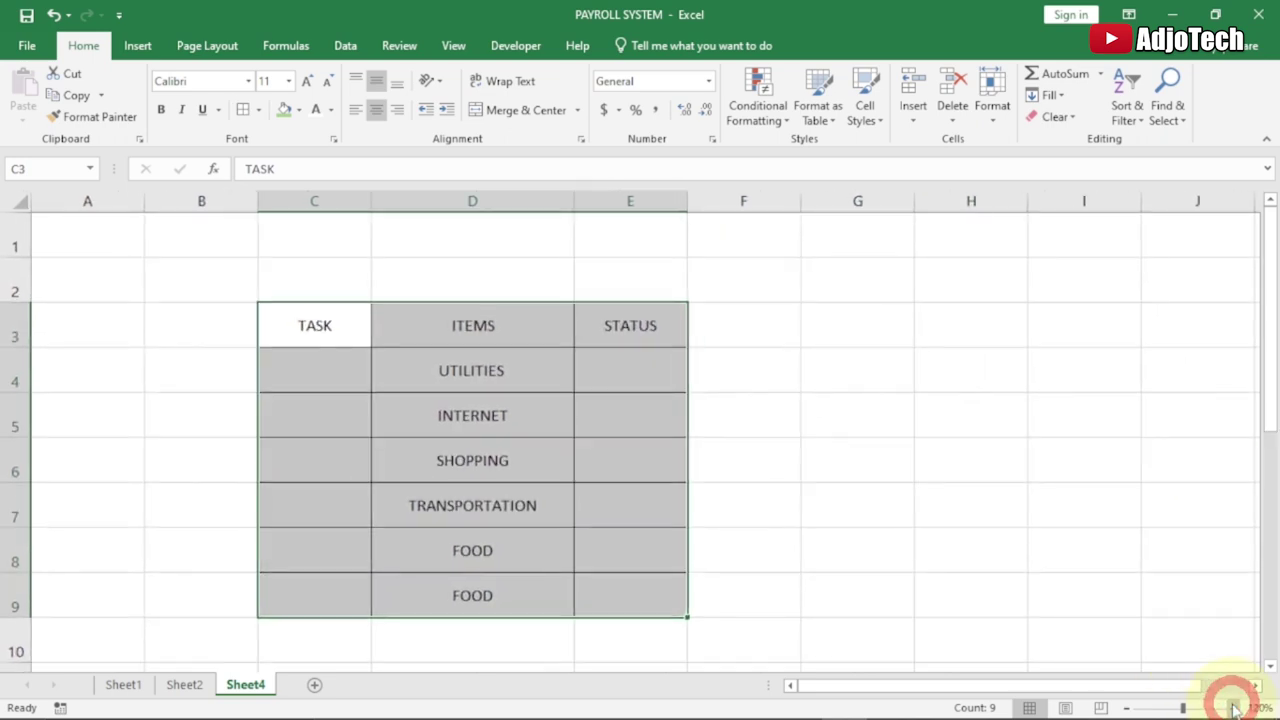
{"action": "left_click", "coordinate": [1235, 708]}
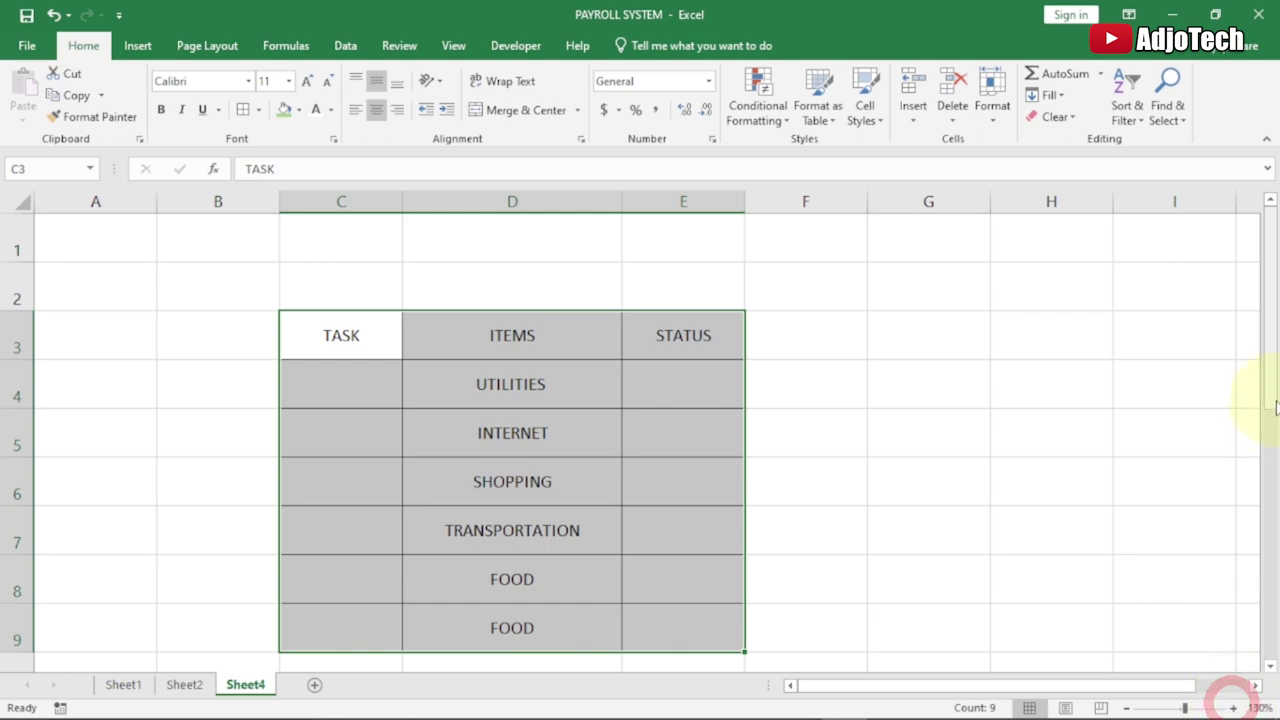
{"action": "left_click_drag", "start_coordinate": [1268, 400], "coordinate": [1268, 414]}
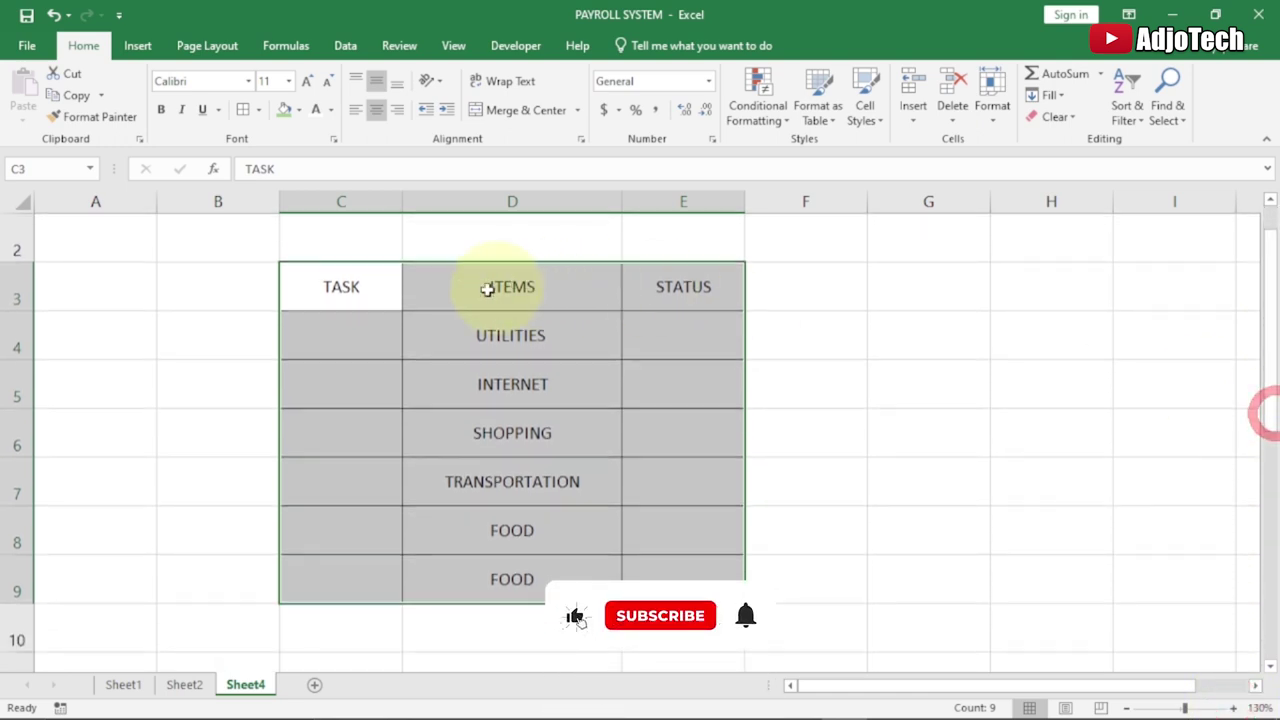
{"action": "left_click", "coordinate": [460, 291]}
{"action": "left_click_drag", "start_coordinate": [325, 285], "coordinate": [645, 287]}
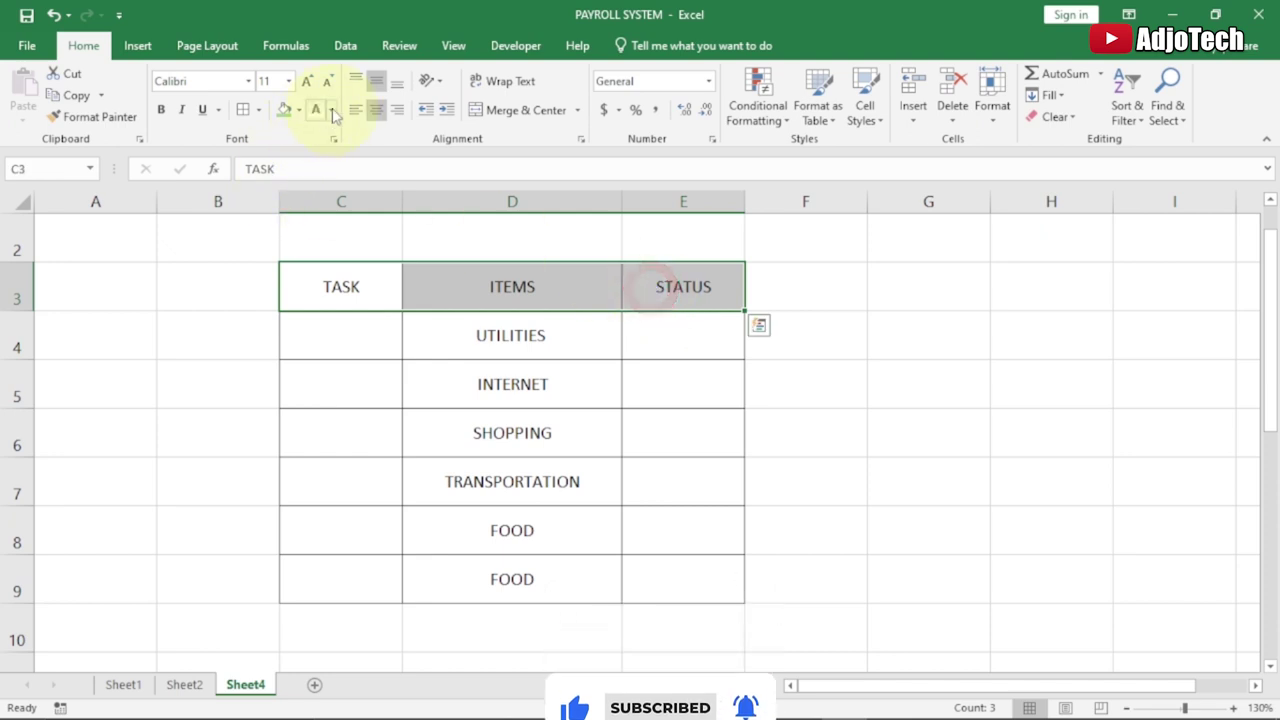
{"action": "left_click", "coordinate": [299, 112]}
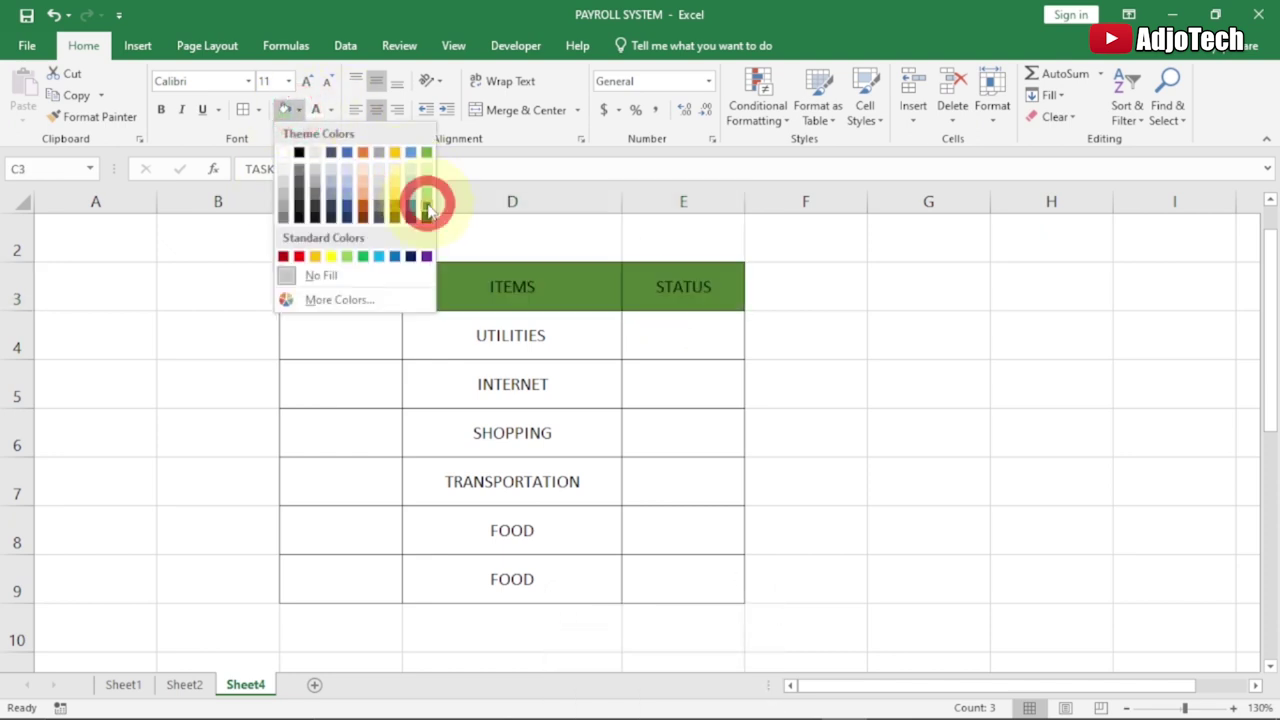
{"action": "left_click", "coordinate": [427, 207]}
{"action": "left_click", "coordinate": [162, 110]}
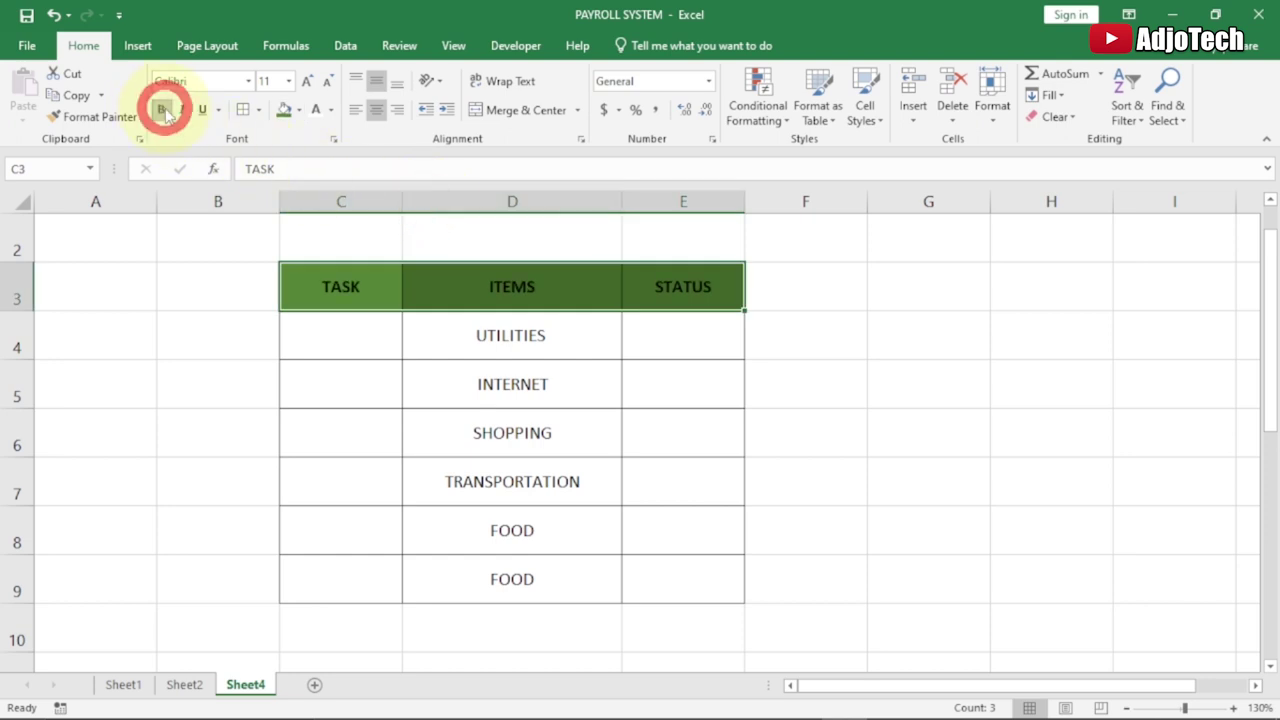
{"action": "left_click", "coordinate": [331, 334]}
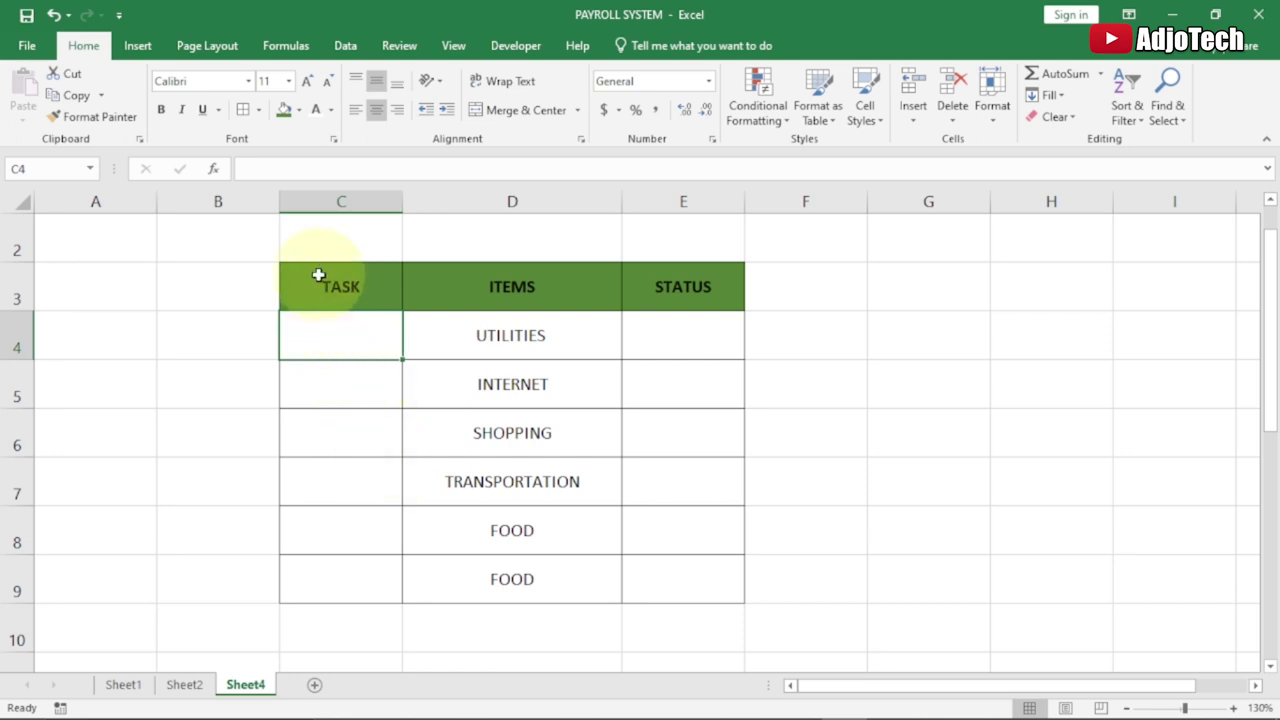
Show the Developer tab and confirm in Options > Customize Ribbon that Developer is enabled, then cancel.
{"action": "left_click", "coordinate": [518, 48]}
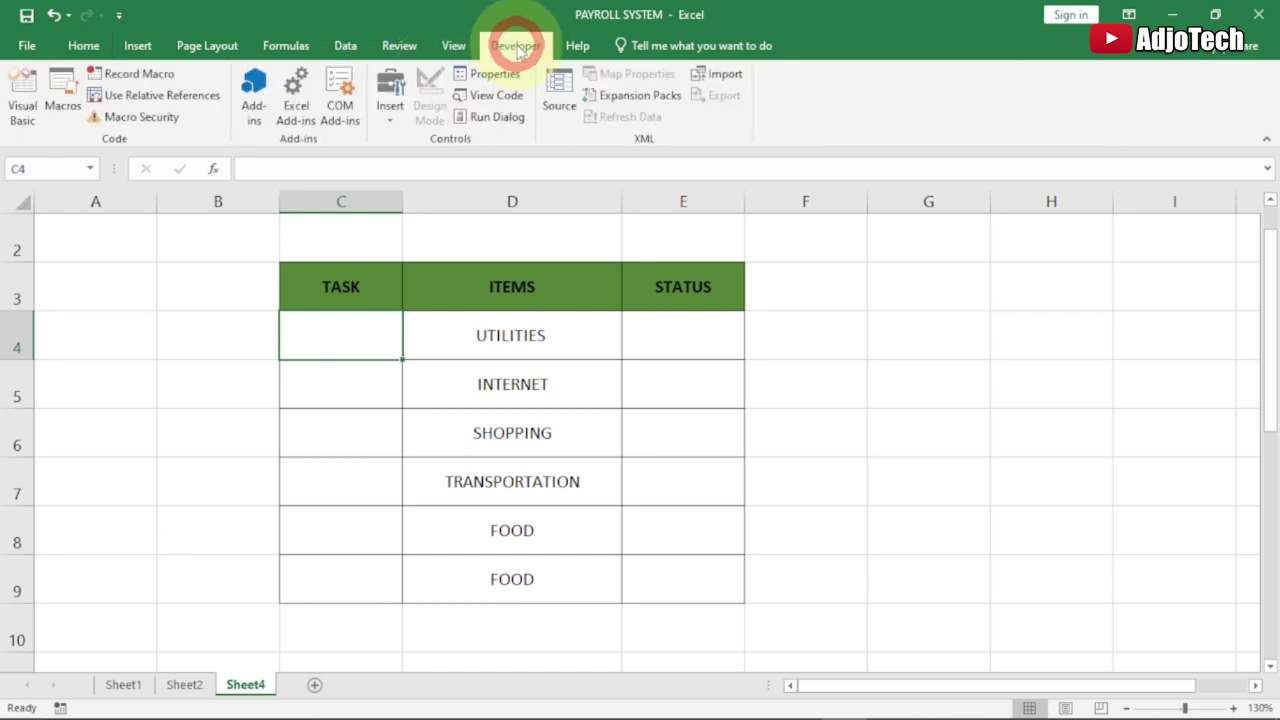
{"action": "left_click", "coordinate": [27, 47]}
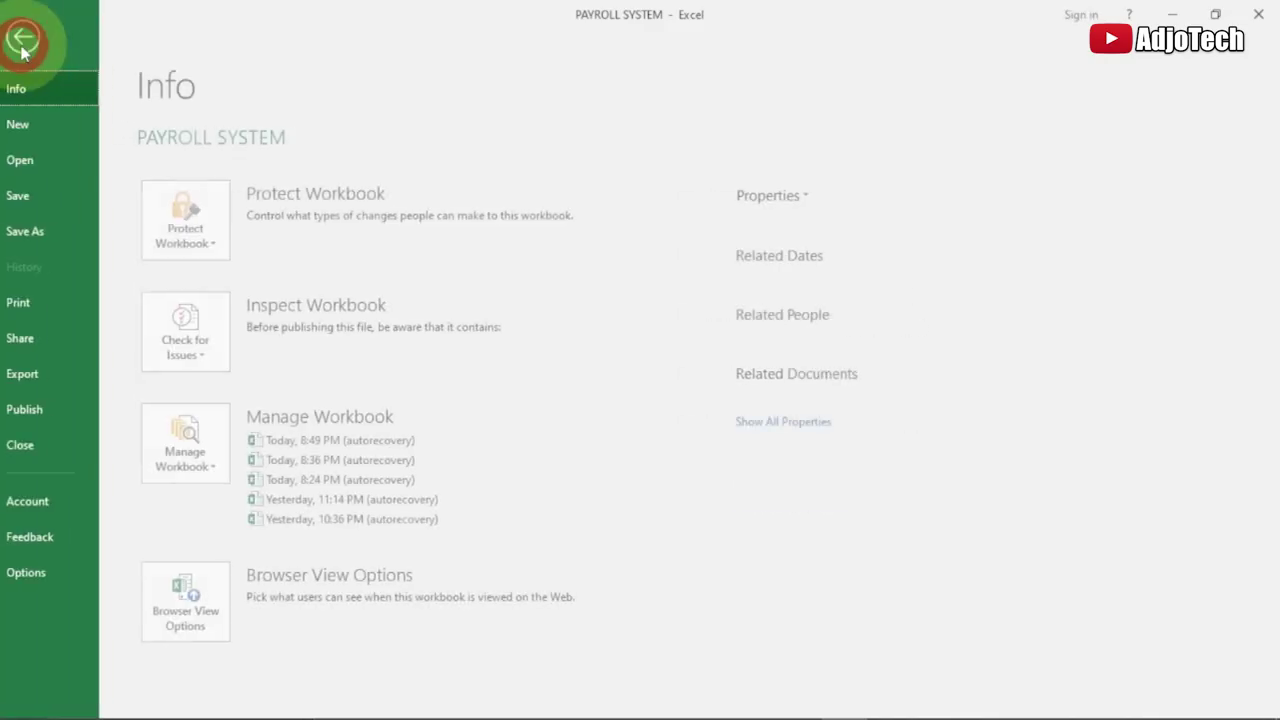
{"action": "left_click", "coordinate": [62, 571]}
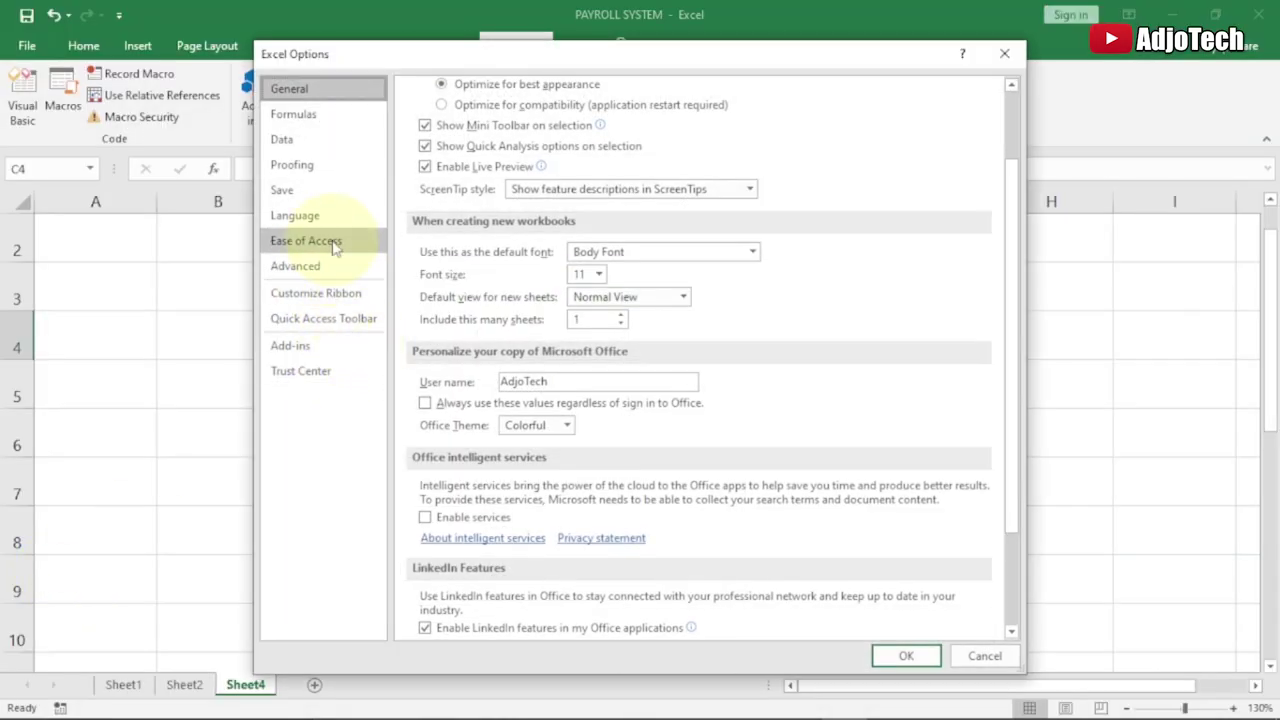
{"action": "left_click", "coordinate": [289, 296]}
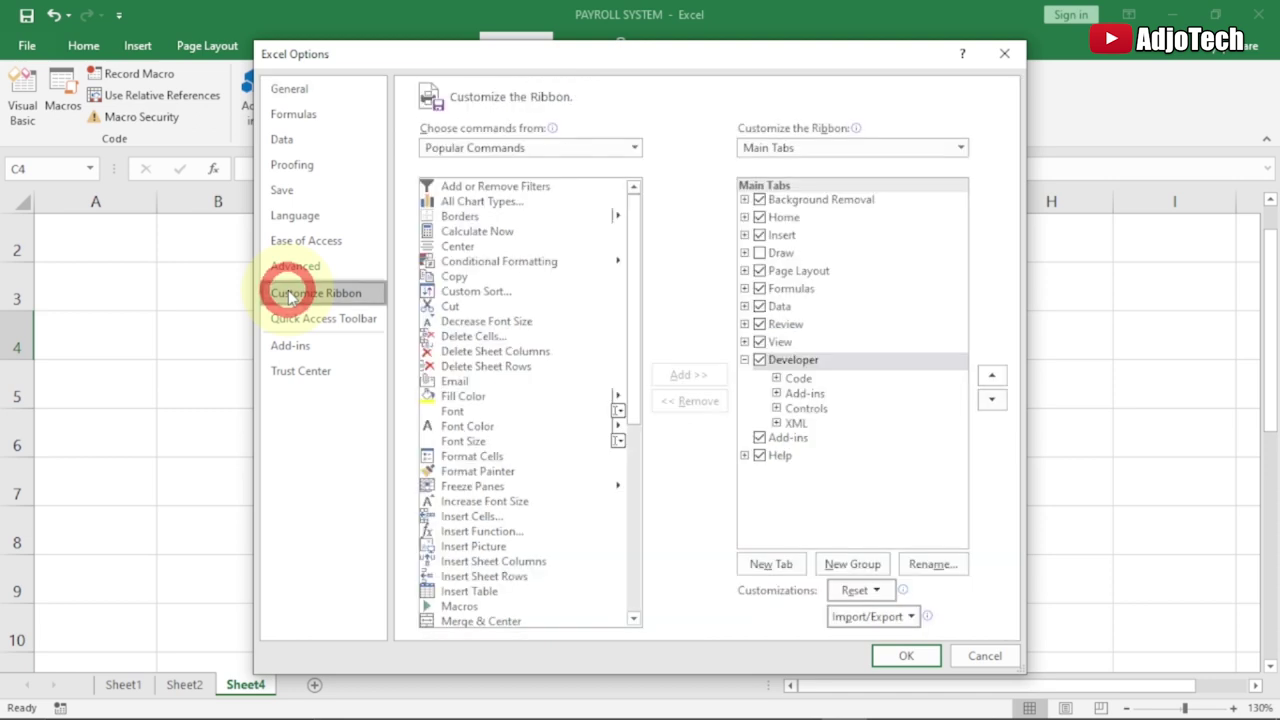
{"action": "left_click_drag", "start_coordinate": [636, 278], "coordinate": [640, 583]}
{"action": "left_click", "coordinate": [468, 498]}
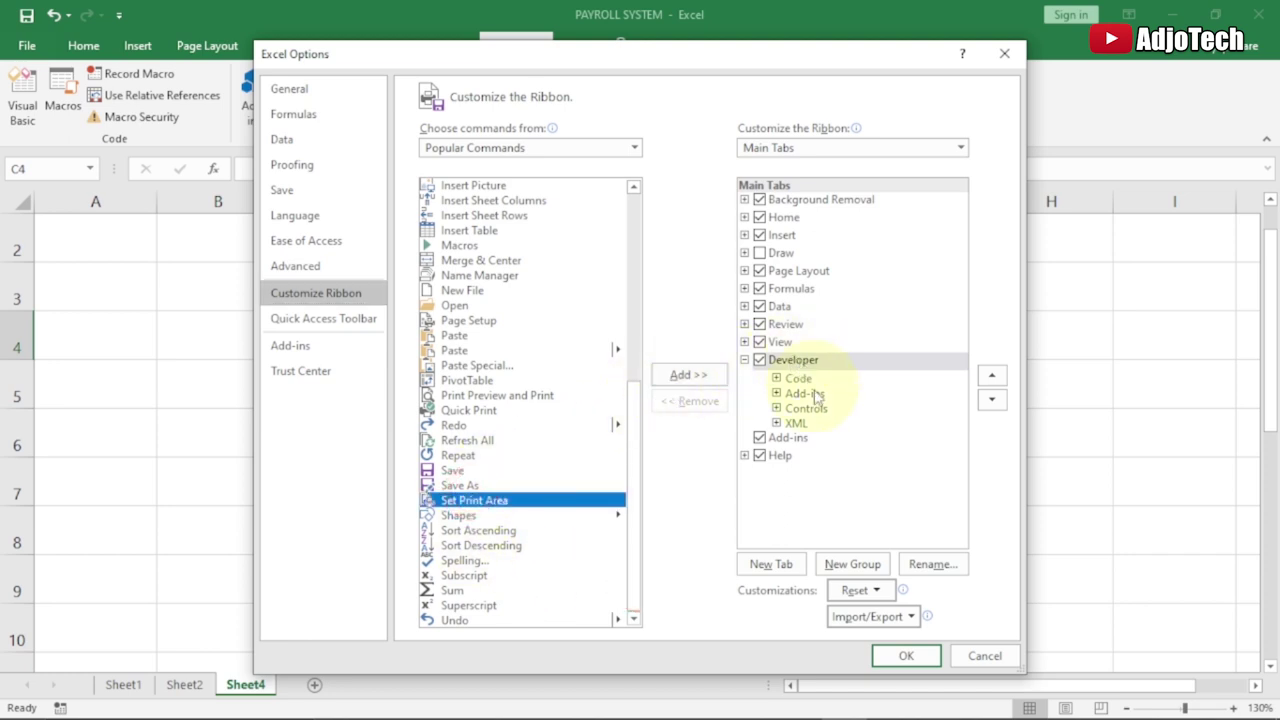
{"action": "left_click", "coordinate": [977, 655]}
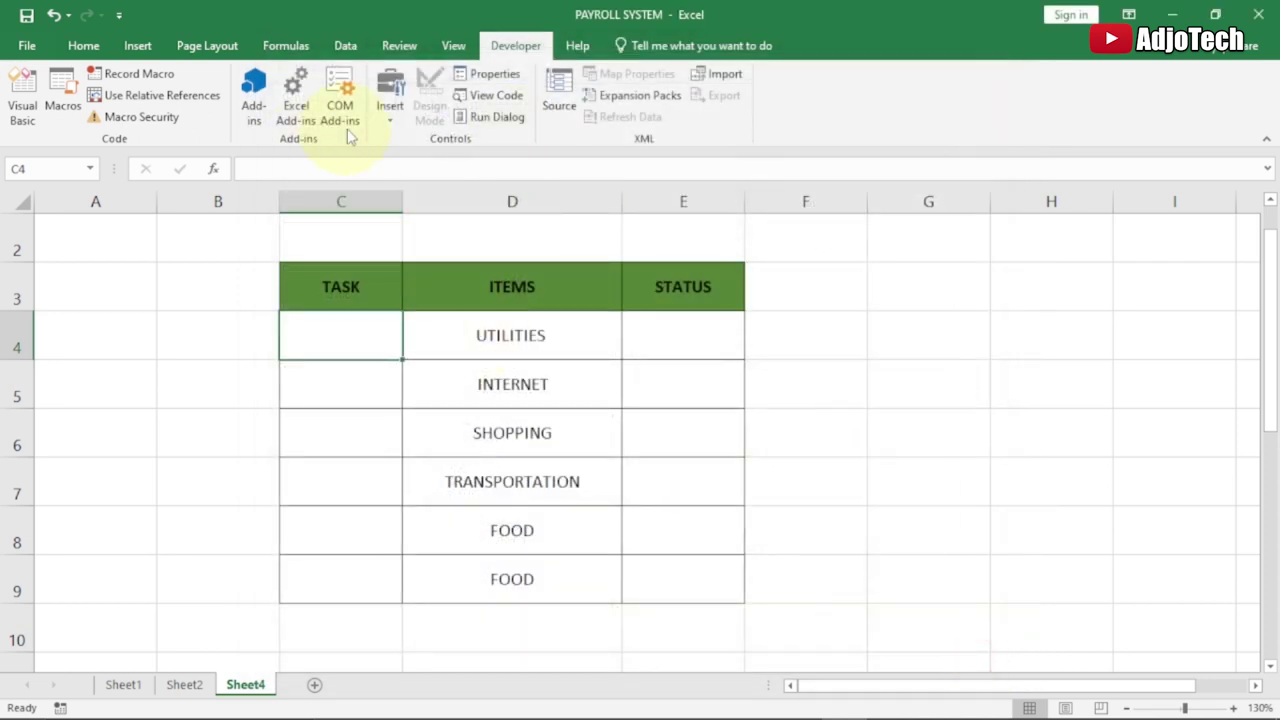
Draw a Check Box form control in C4, clear its label, and fill it down to C9.
{"action": "left_click", "coordinate": [390, 118]}
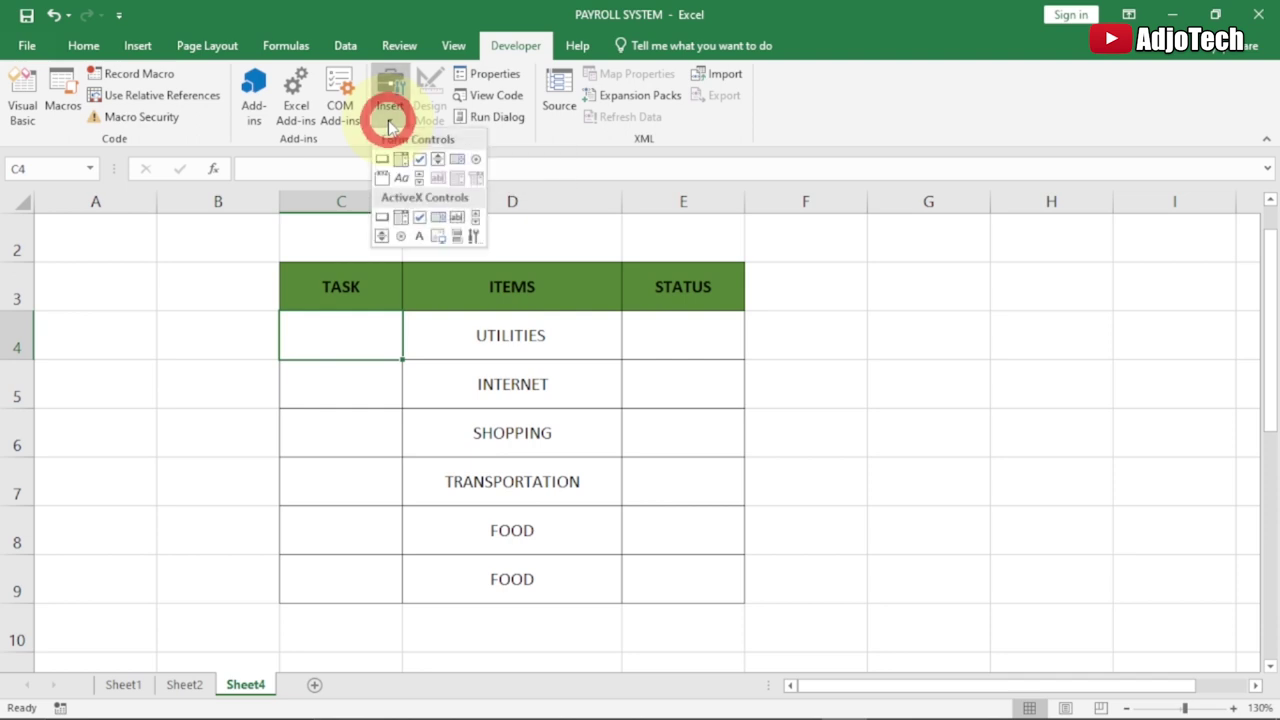
{"action": "left_click", "coordinate": [419, 162]}
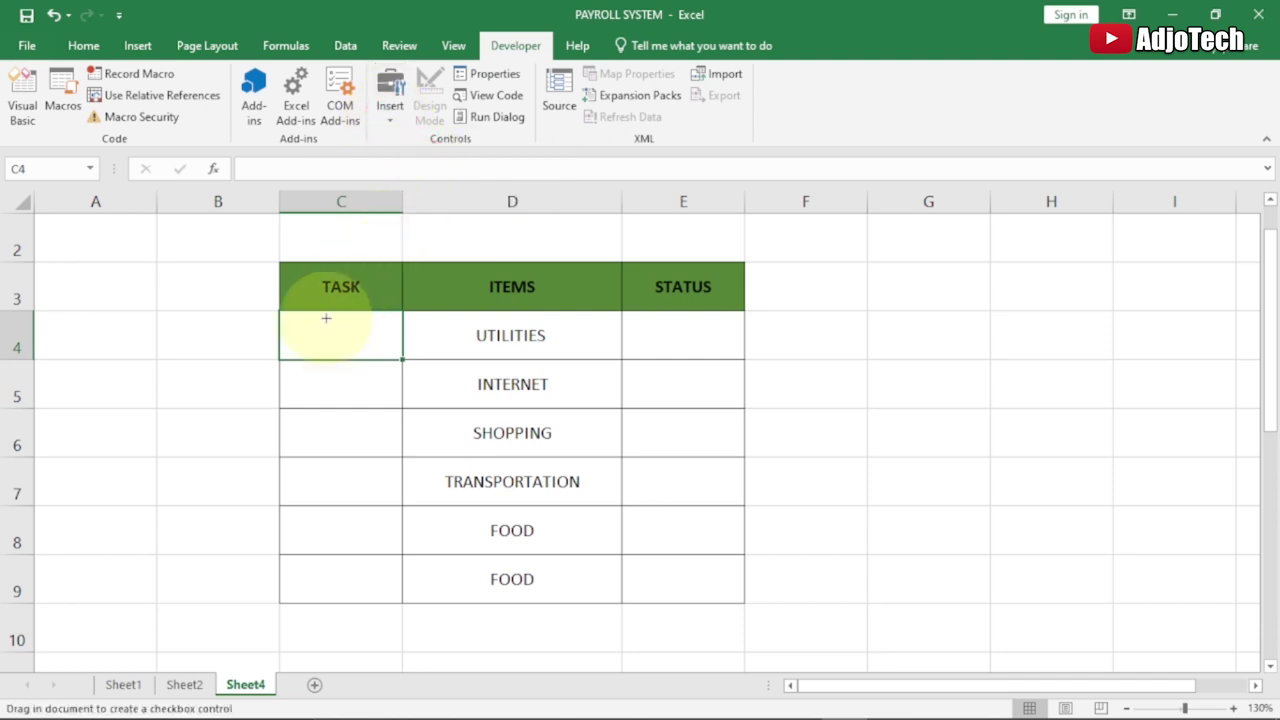
{"action": "left_click_drag", "start_coordinate": [325, 318], "coordinate": [346, 357]}
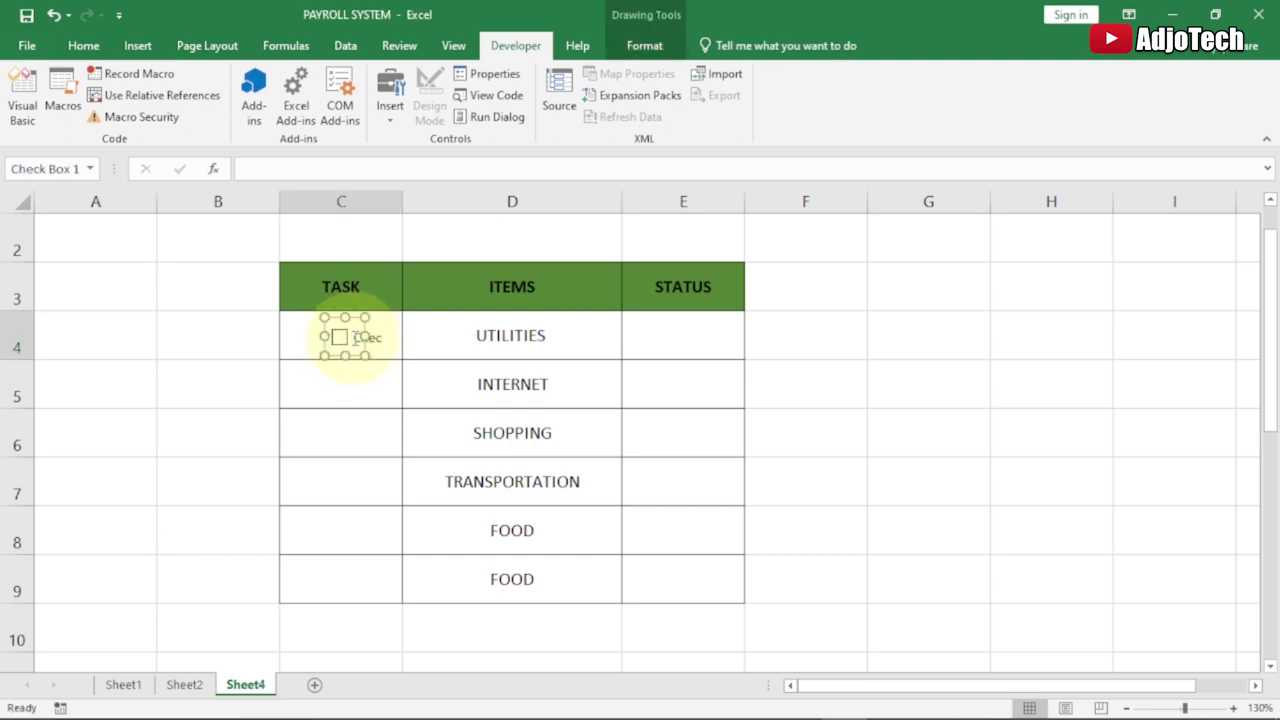
{"action": "left_click", "coordinate": [350, 337]}
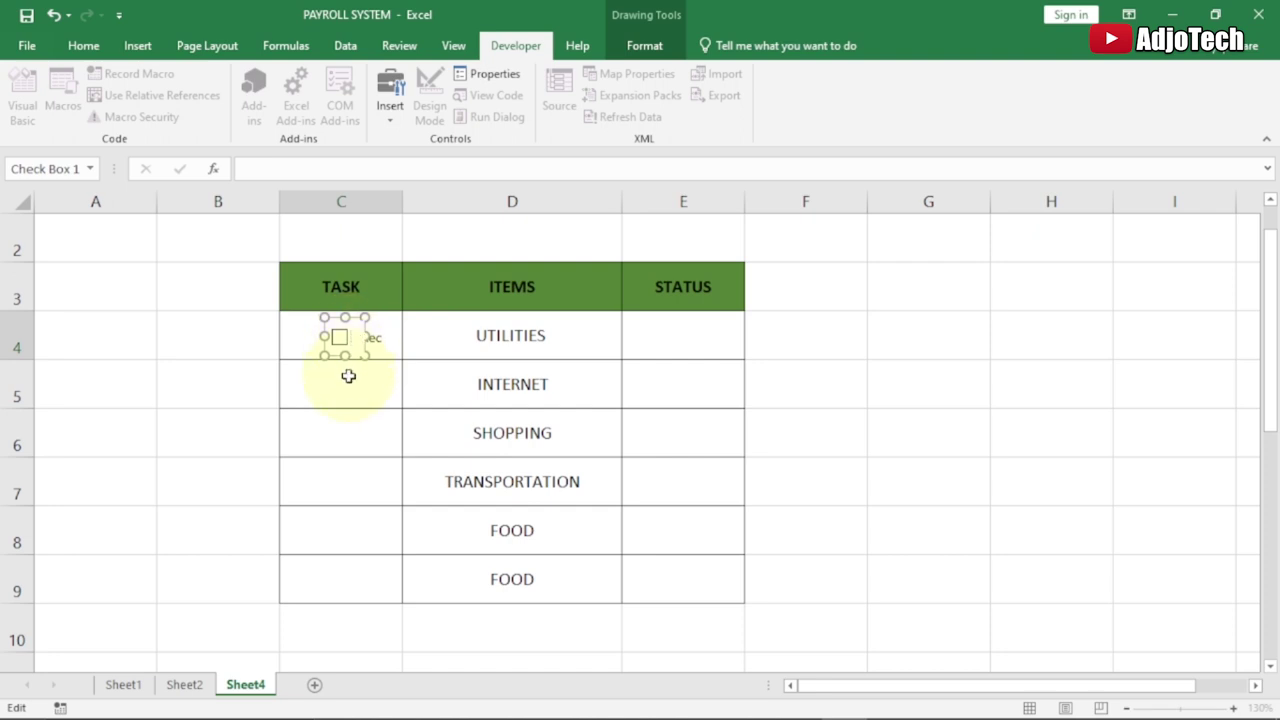
{"action": "left_click", "coordinate": [347, 375]}
{"action": "left_click", "coordinate": [318, 336]}
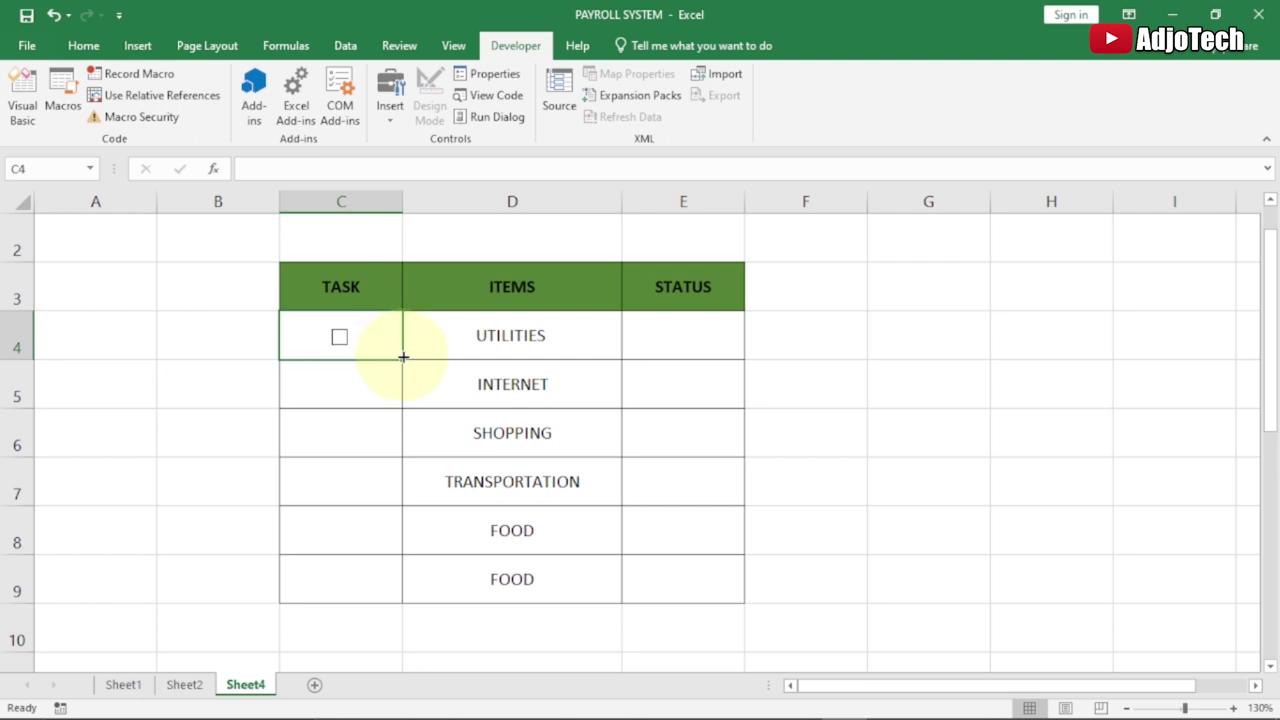
{"action": "left_click_drag", "start_coordinate": [402, 360], "coordinate": [402, 592]}
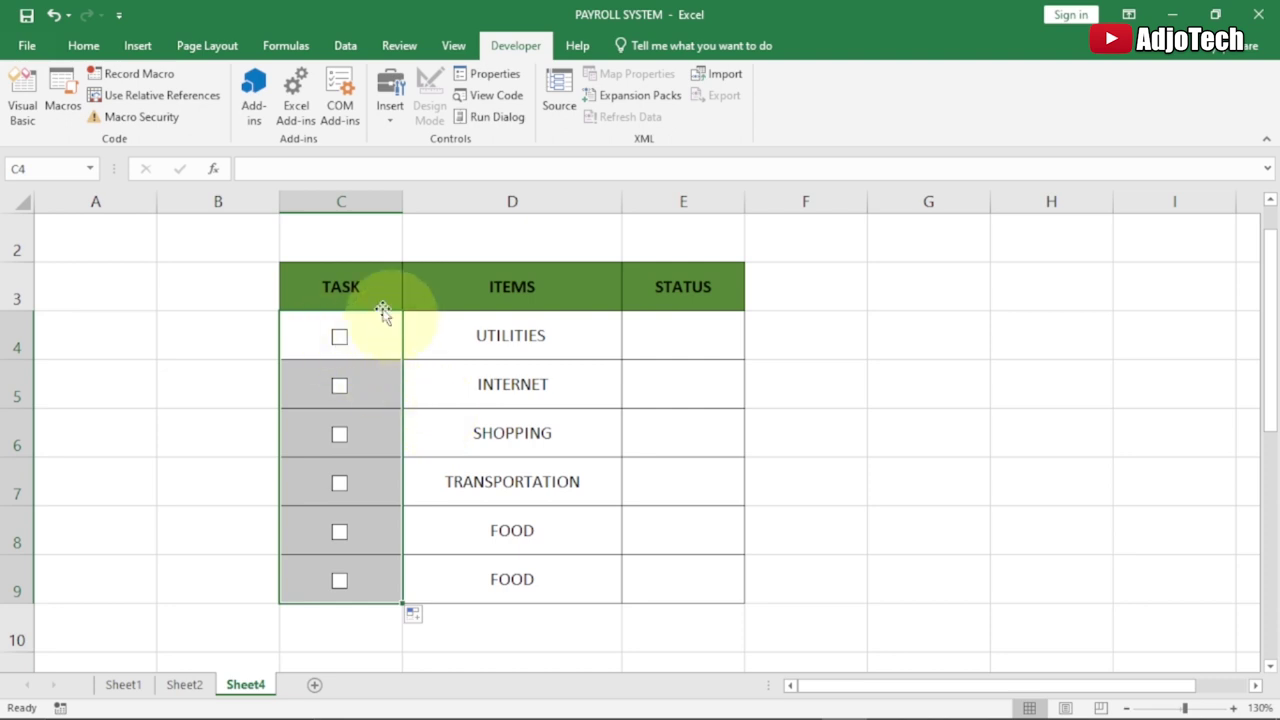
Set the font colour of the TASK, ITEMS and STATUS headers to white.
{"action": "left_click_drag", "start_coordinate": [337, 282], "coordinate": [637, 289]}
{"action": "left_click", "coordinate": [86, 47]}
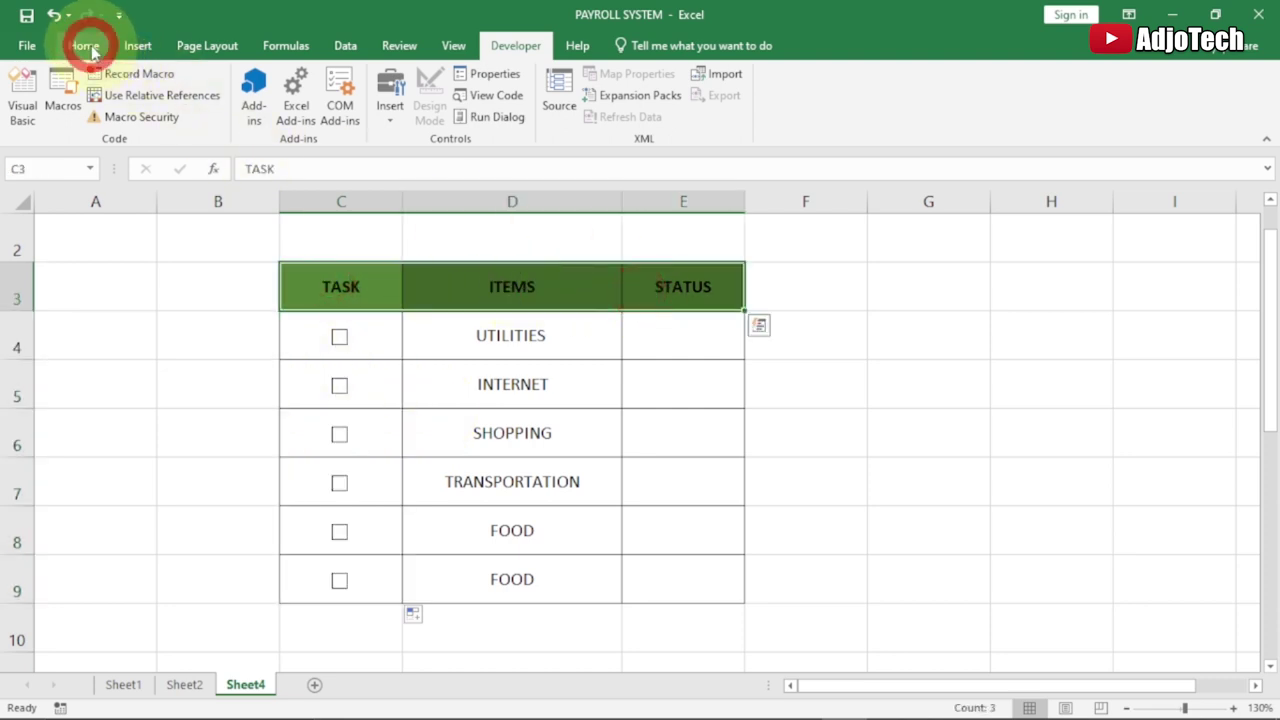
{"action": "left_click", "coordinate": [315, 110]}
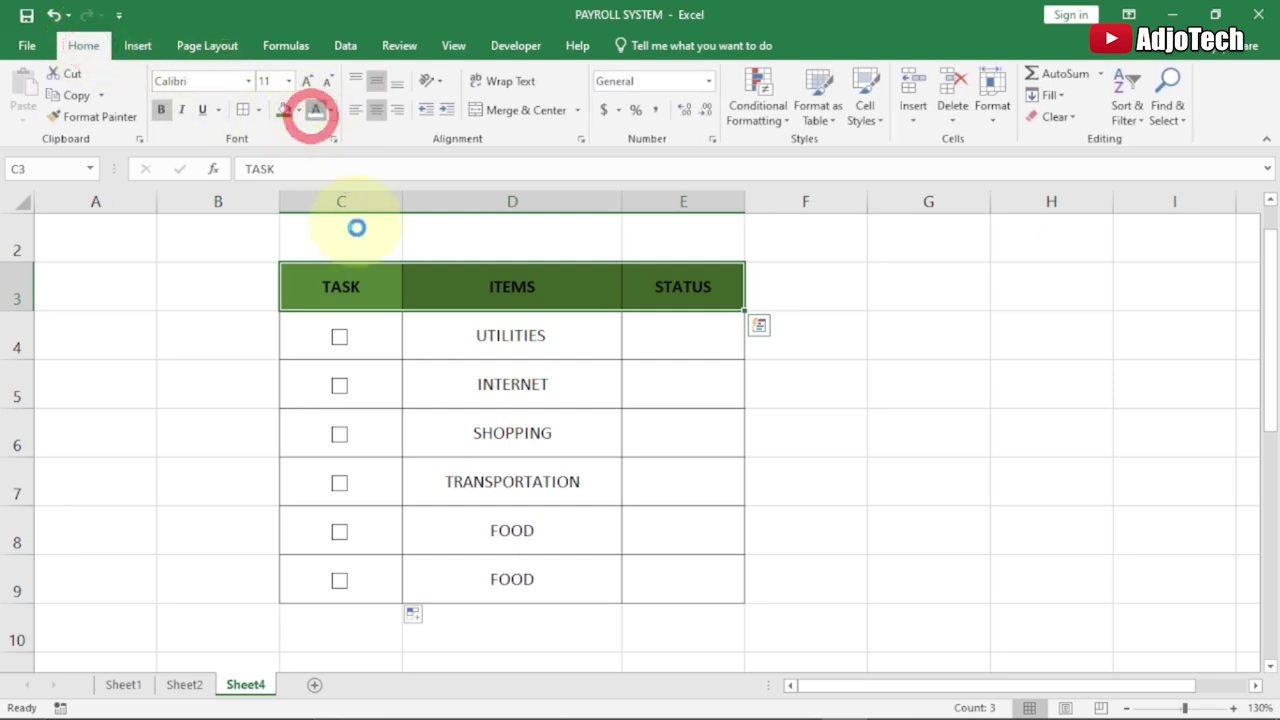
Tick and untick the UTILITIES checkbox to test it.
{"action": "left_click", "coordinate": [403, 343]}
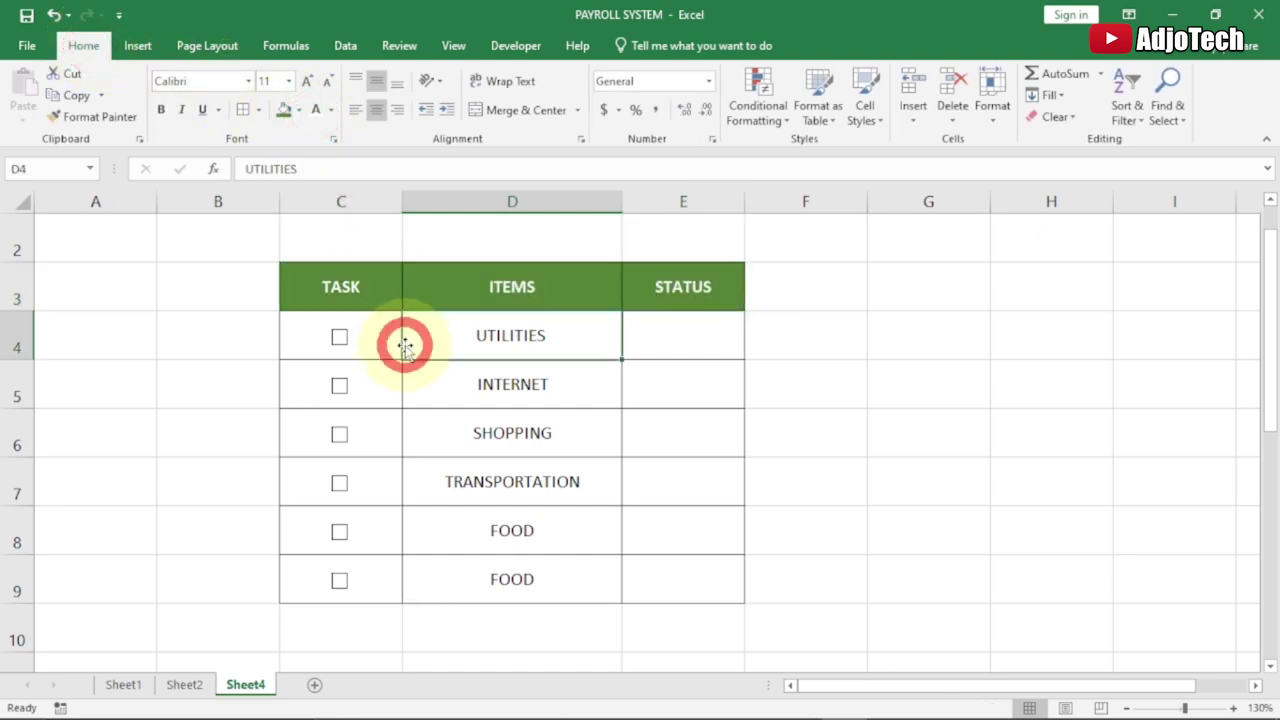
{"action": "left_click", "coordinate": [339, 340]}
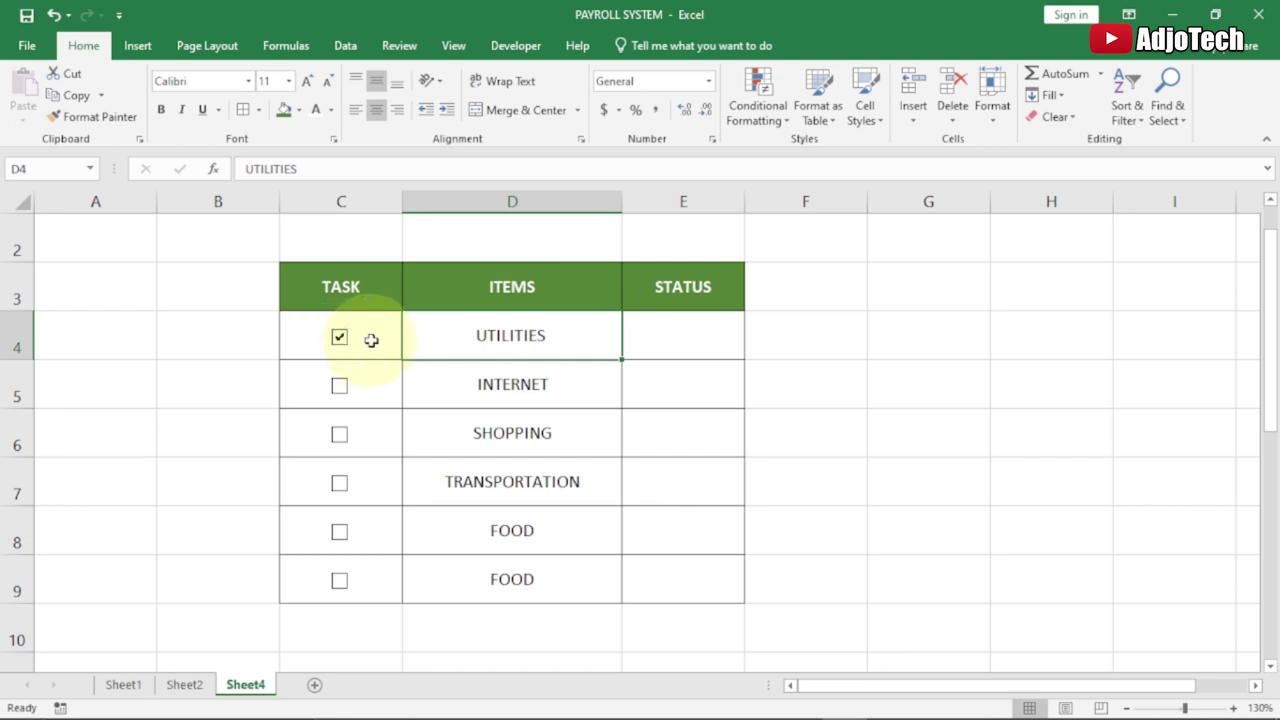
{"action": "left_click", "coordinate": [340, 340]}
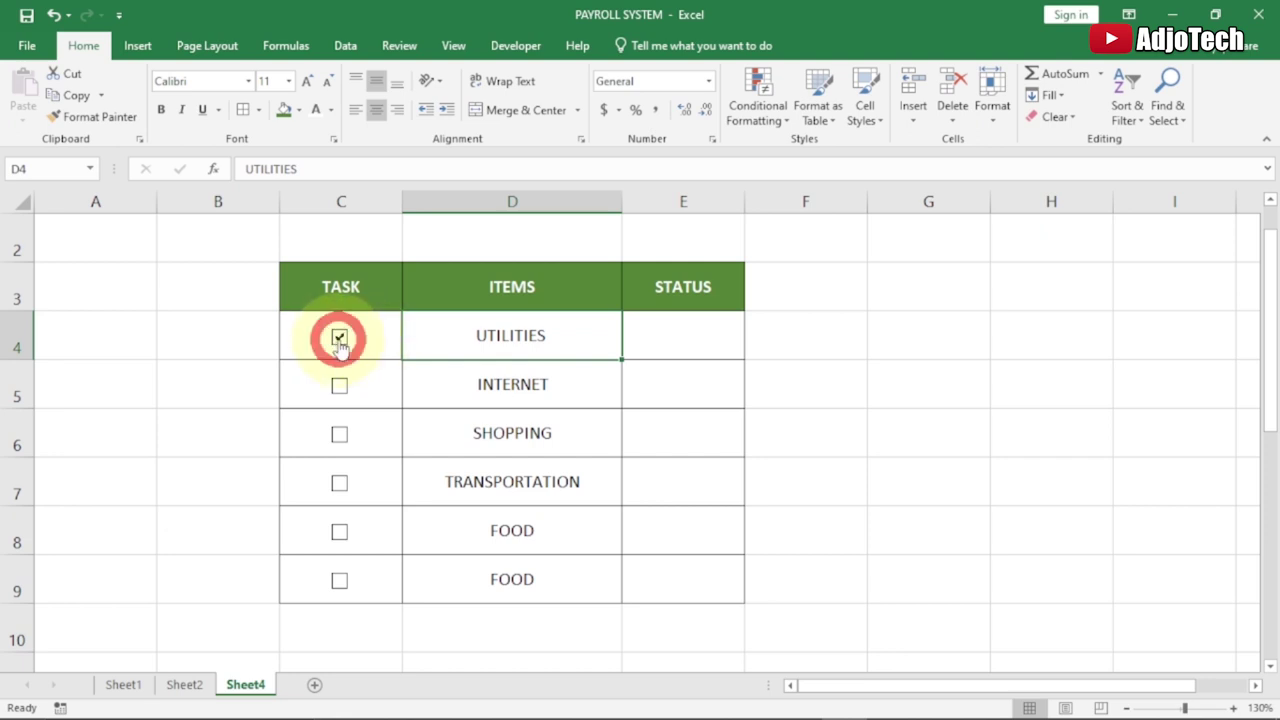
{"action": "left_click", "coordinate": [672, 342]}
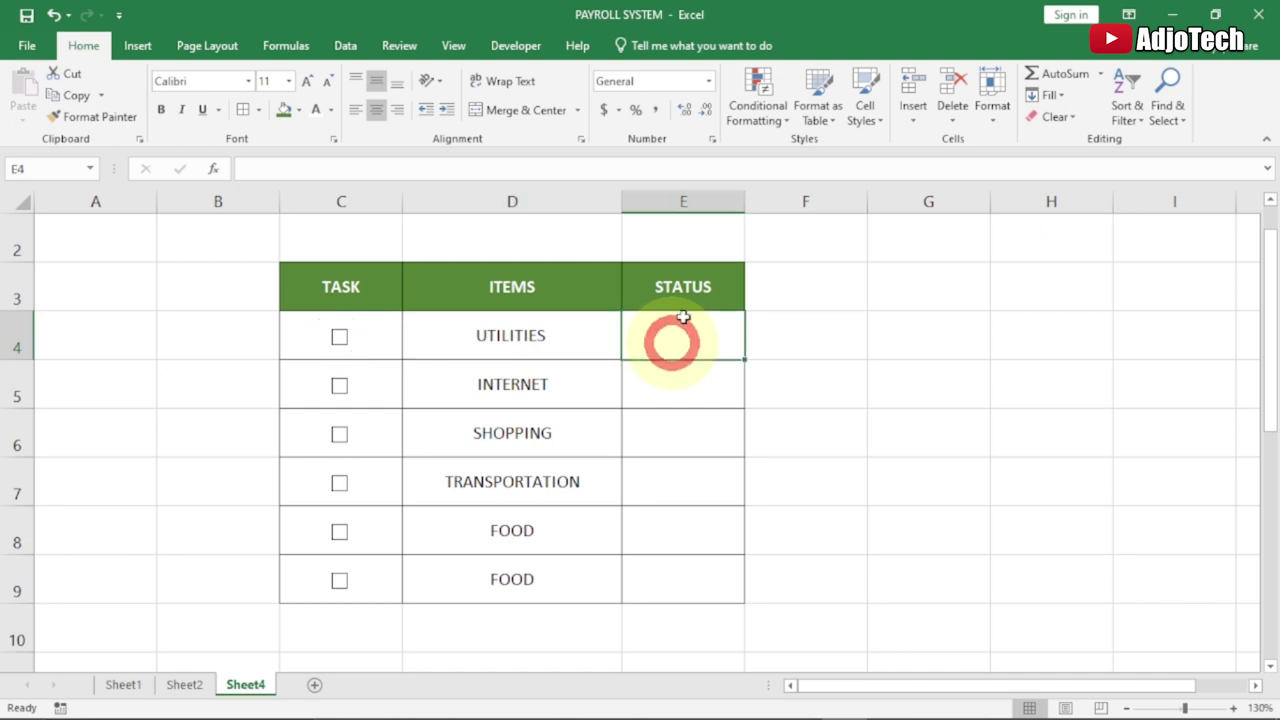
Widen STATUS column E to match ITEMS, then test the UTILITIES checkbox again.
{"action": "left_click", "coordinate": [700, 200]}
{"action": "left_click_drag", "start_coordinate": [747, 204], "coordinate": [818, 206]}
{"action": "left_click", "coordinate": [688, 336]}
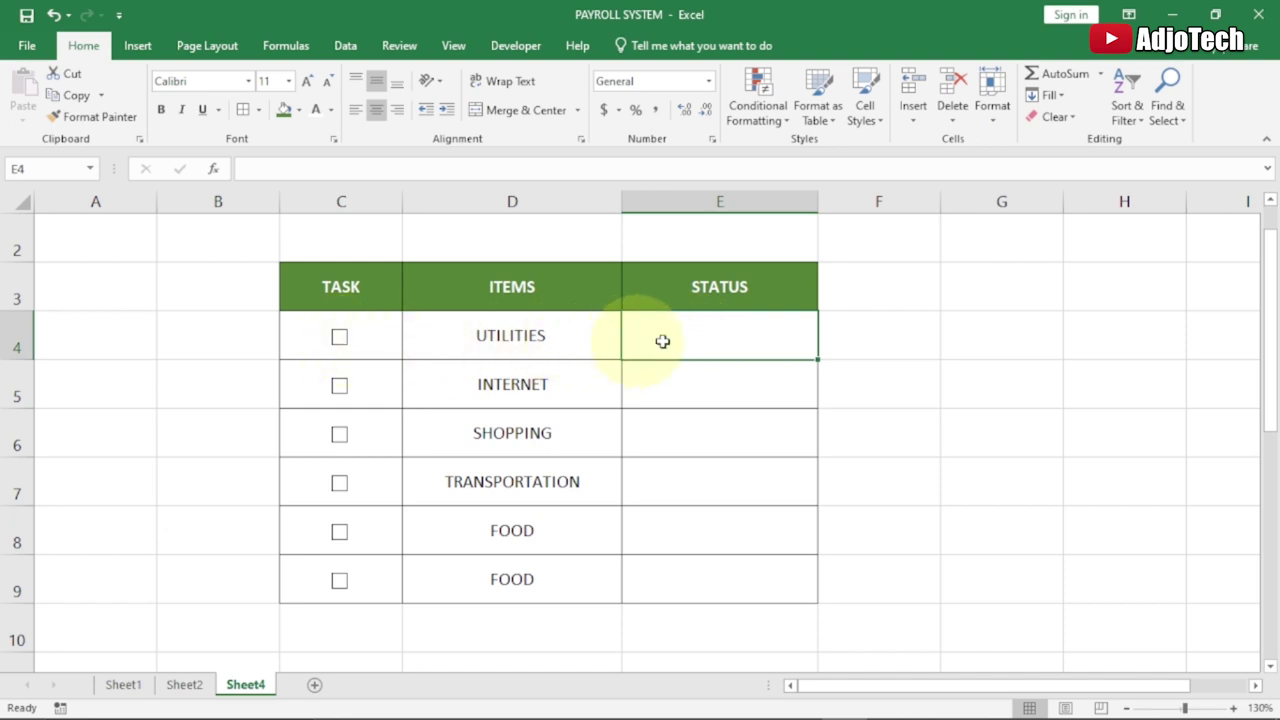
{"action": "left_click", "coordinate": [339, 340]}
{"action": "left_click", "coordinate": [339, 340]}
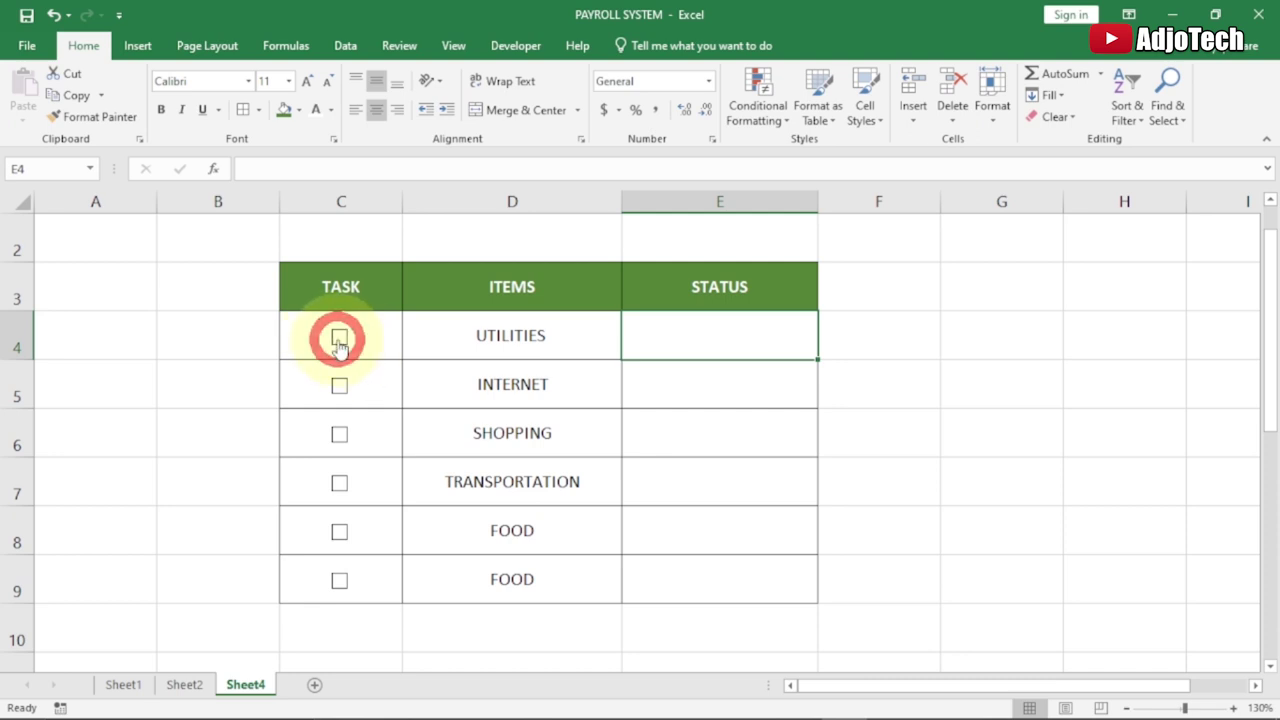
Link the UTILITIES checkbox to cell $C$4 via Format Control and check it toggles TRUE/FALSE.
{"action": "right_click", "coordinate": [339, 342]}
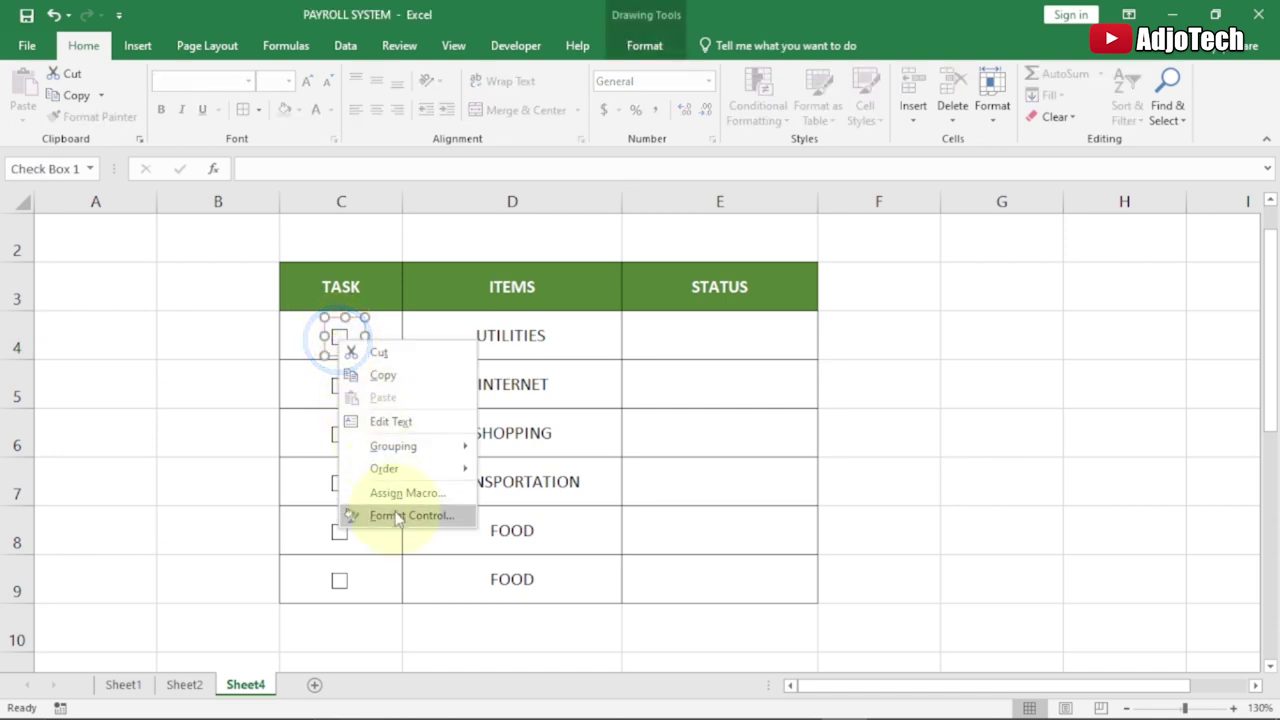
{"action": "left_click", "coordinate": [397, 516]}
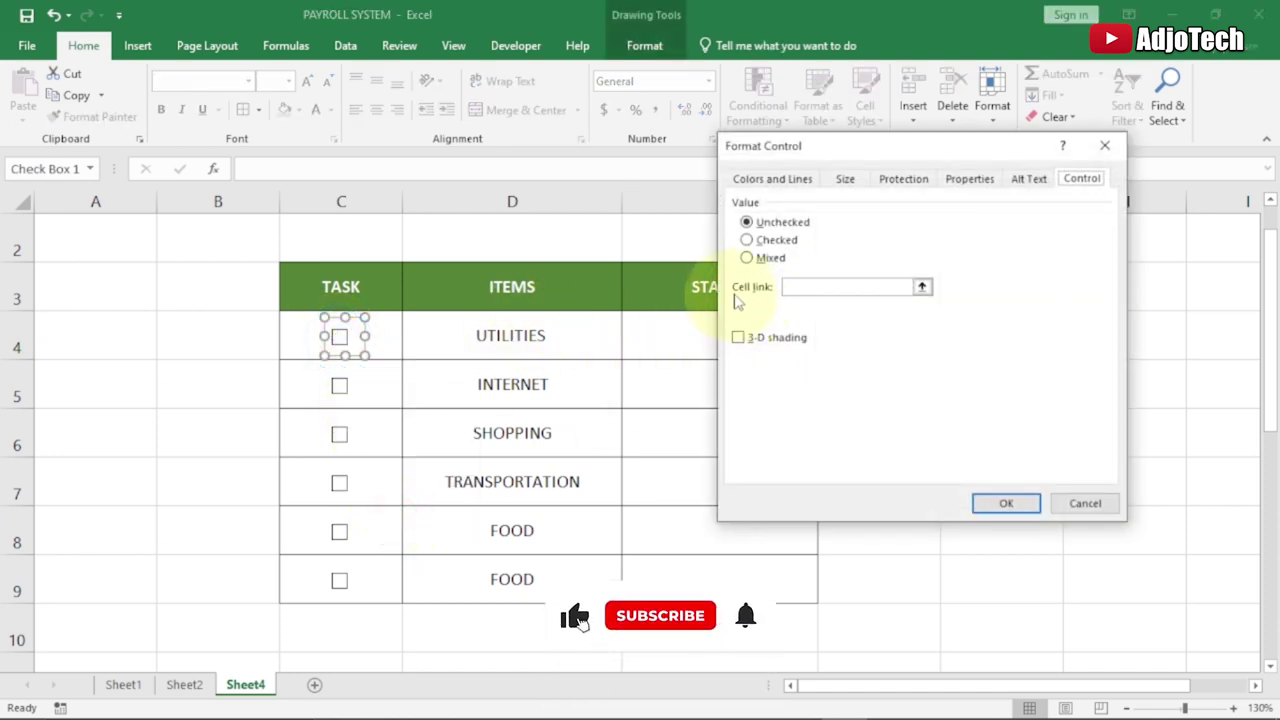
{"action": "left_click", "coordinate": [822, 289]}
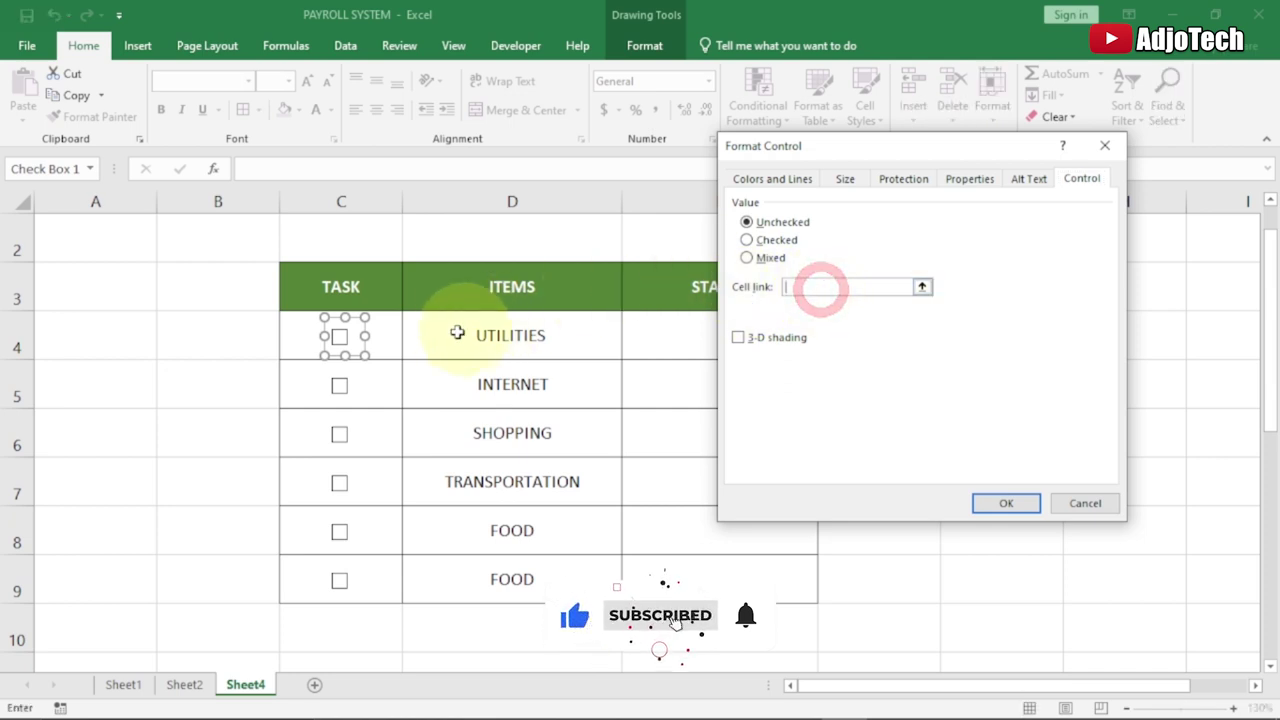
{"action": "left_click", "coordinate": [383, 337]}
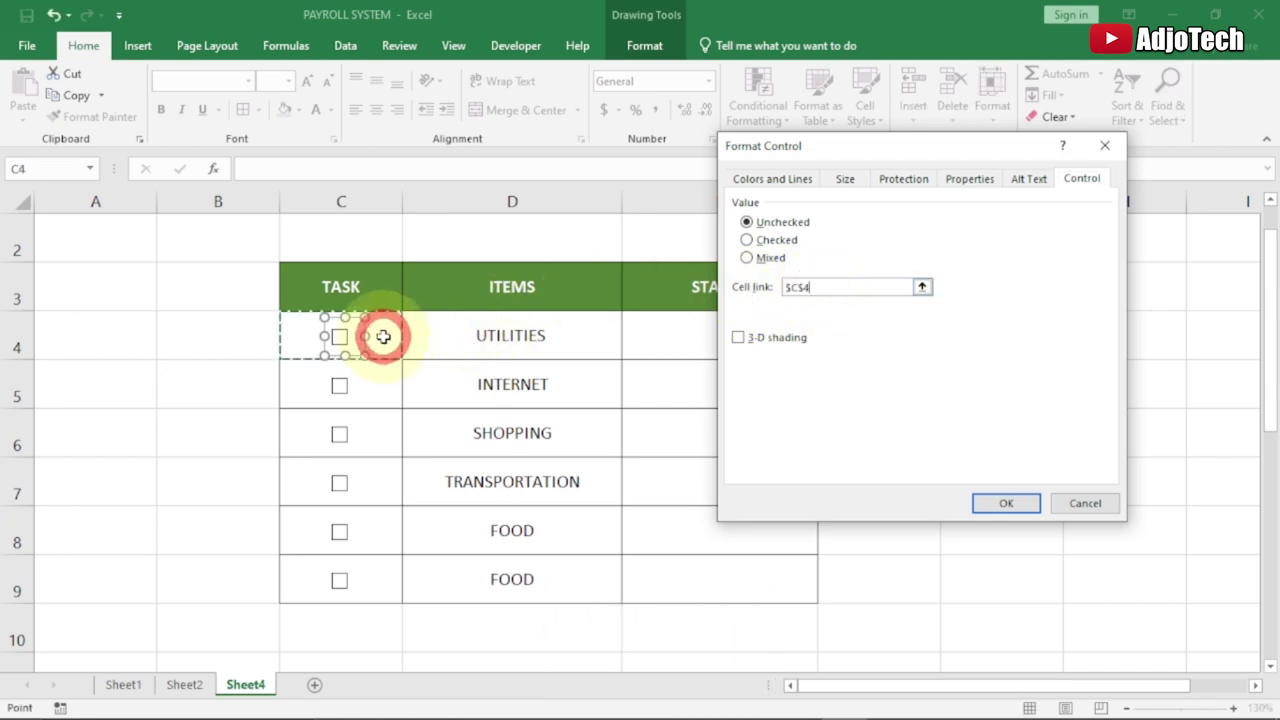
{"action": "left_click", "coordinate": [1003, 503]}
{"action": "left_click", "coordinate": [364, 366]}
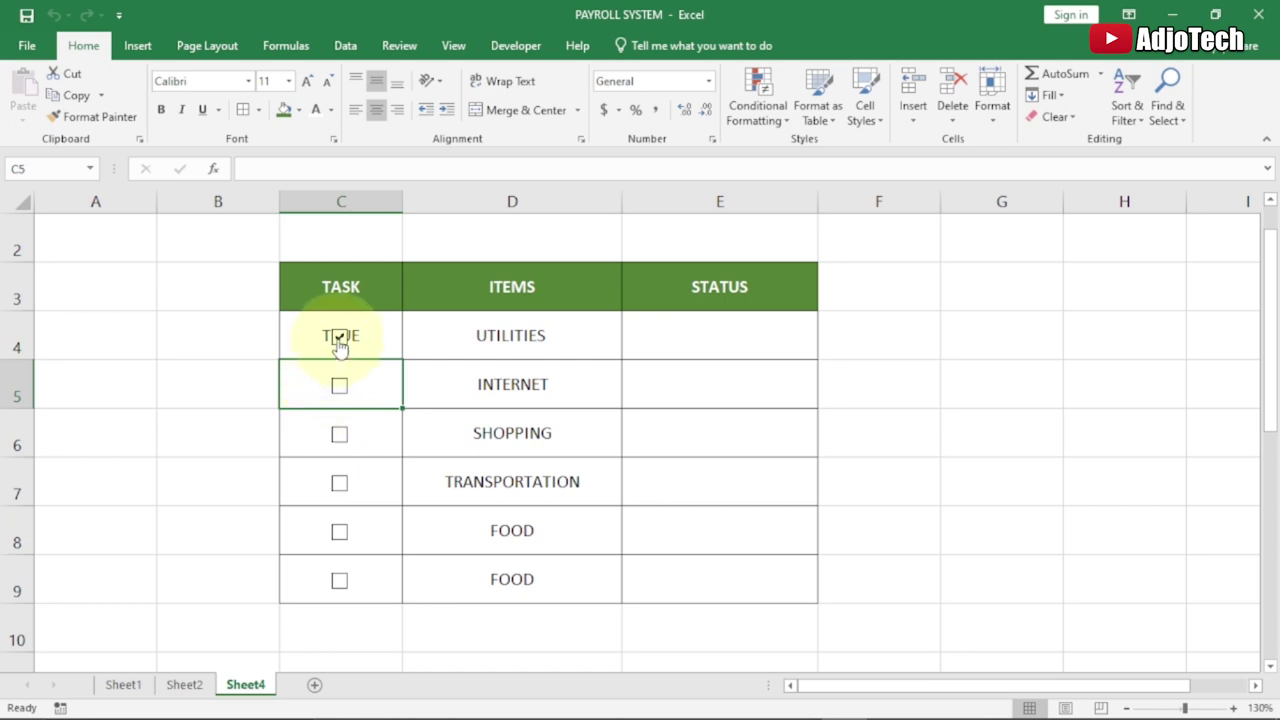
{"action": "left_click", "coordinate": [339, 338]}
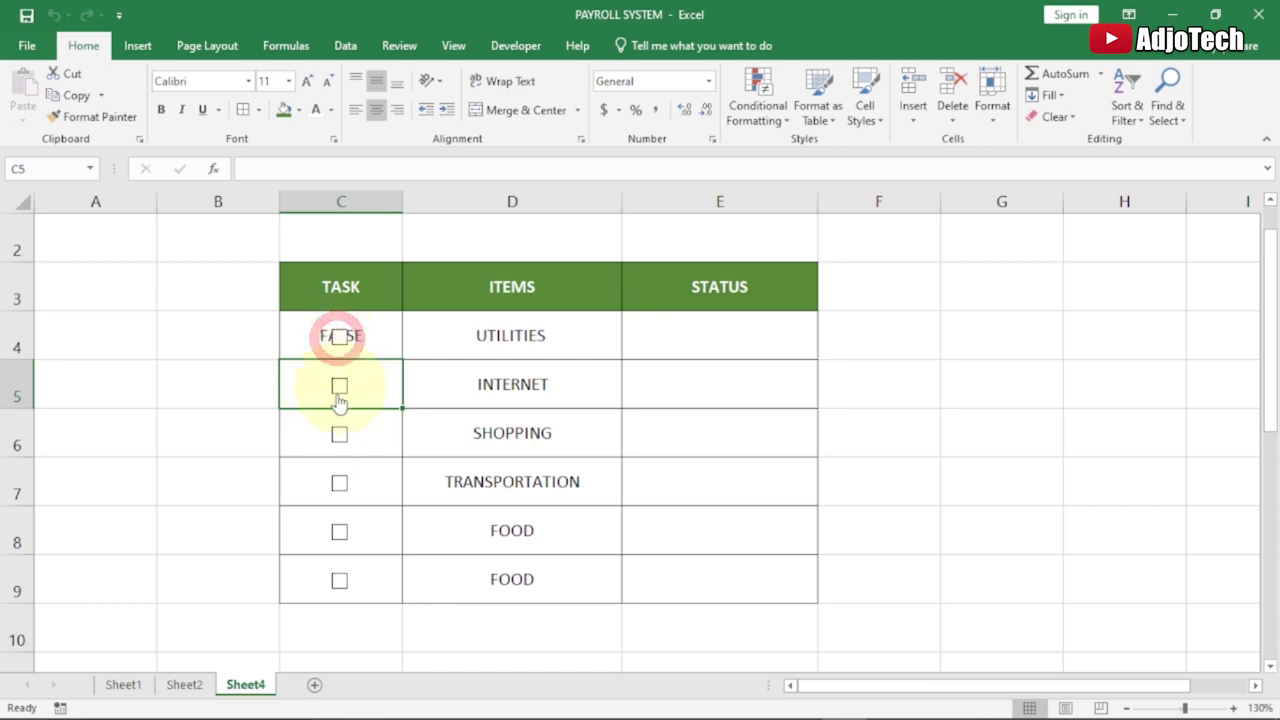
{"action": "left_click", "coordinate": [340, 340]}
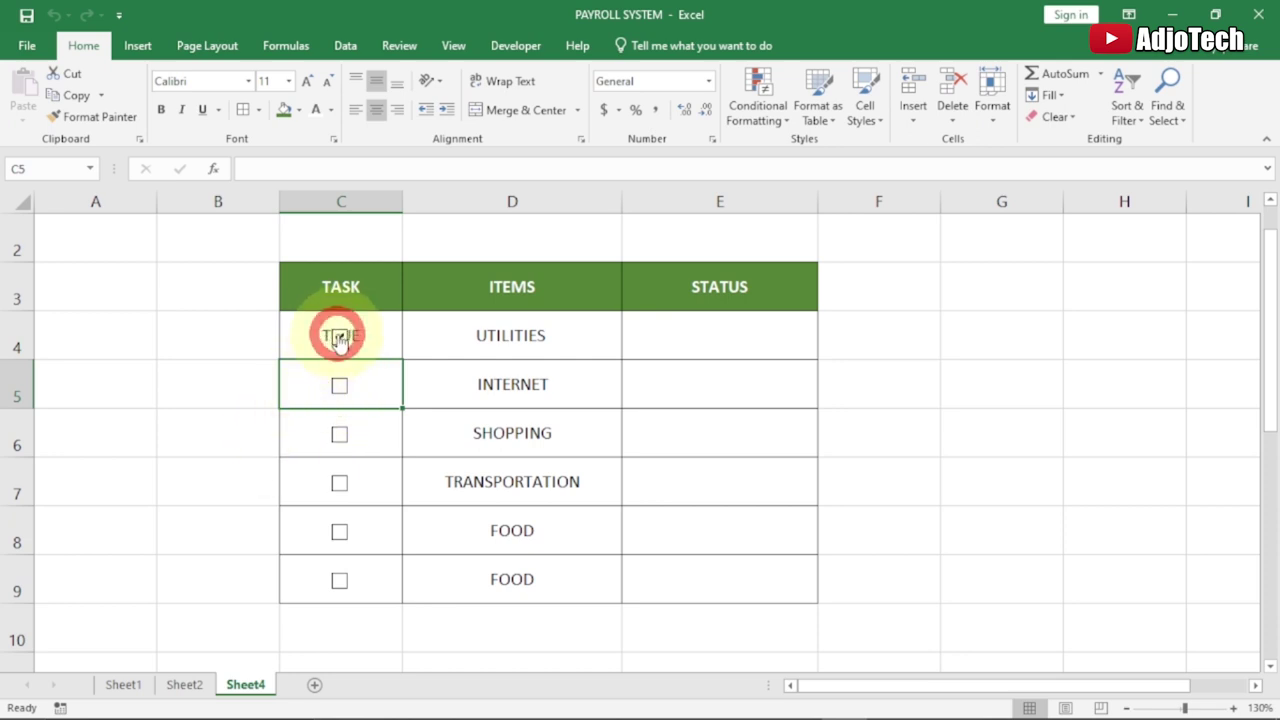
{"action": "left_click", "coordinate": [341, 342]}
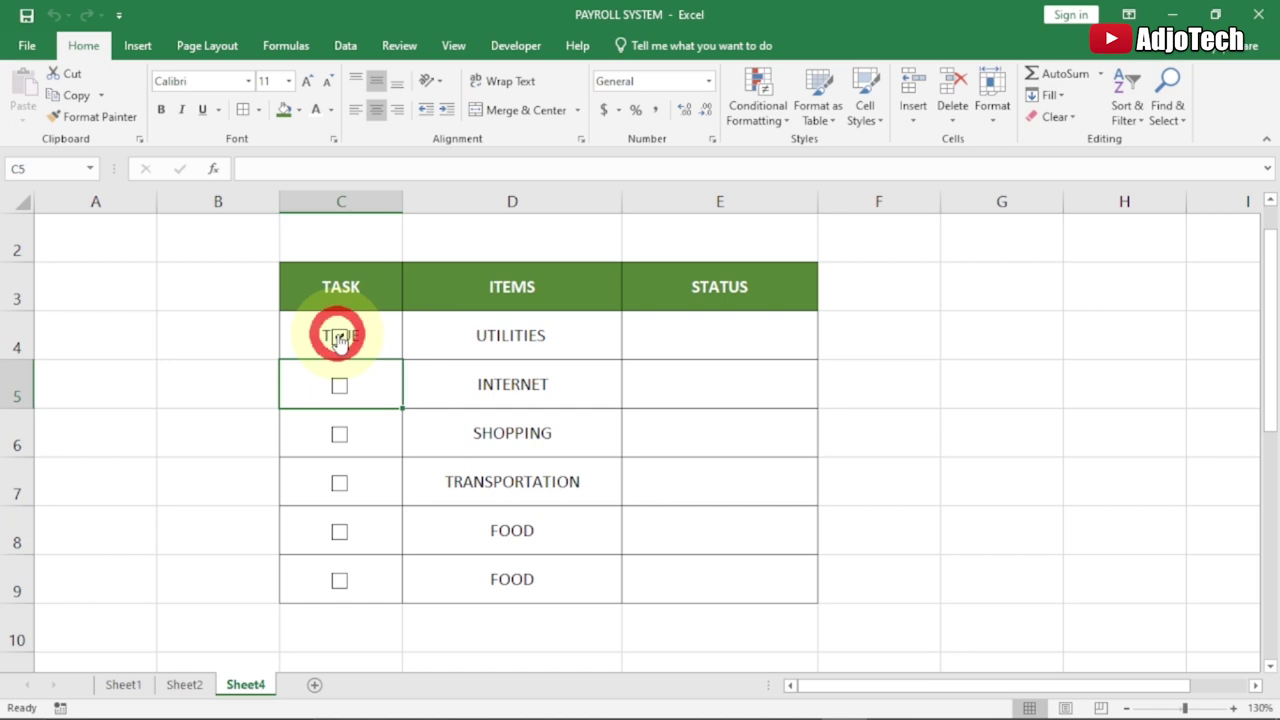
Link the INTERNET checkbox to C5 and the SHOPPING checkbox to C6.
{"action": "right_click", "coordinate": [341, 393]}
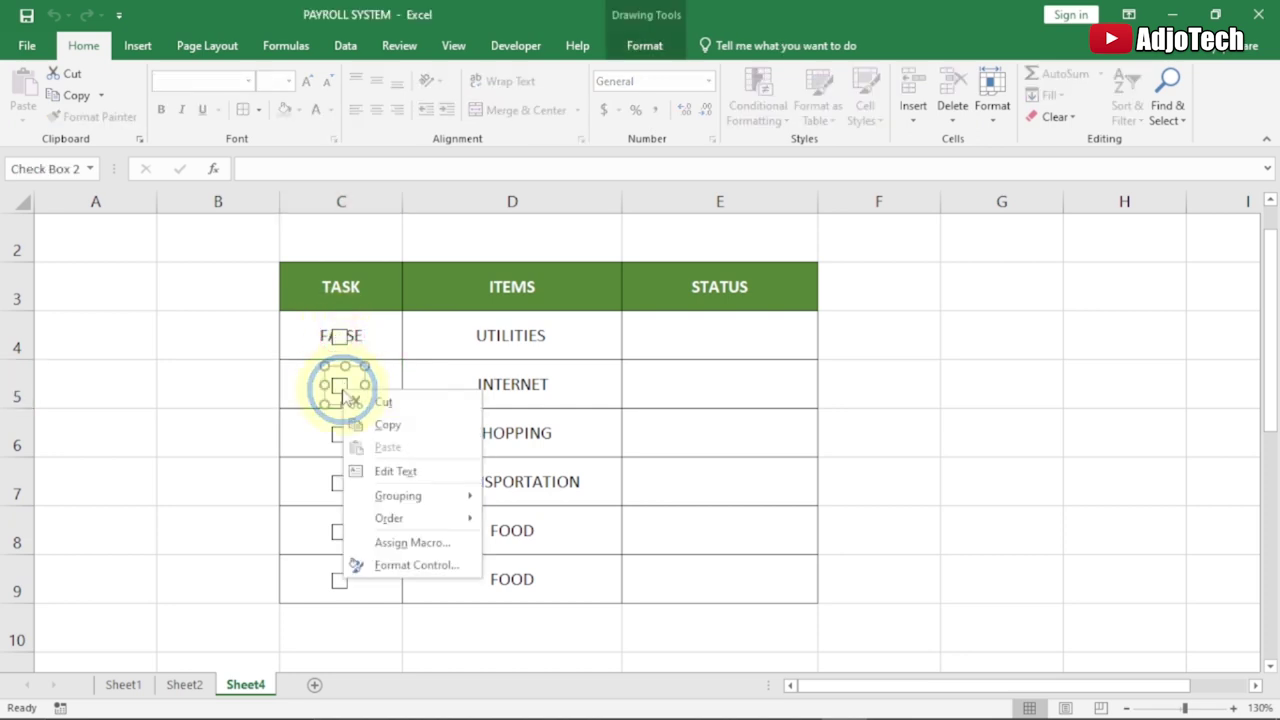
{"action": "left_click", "coordinate": [398, 565]}
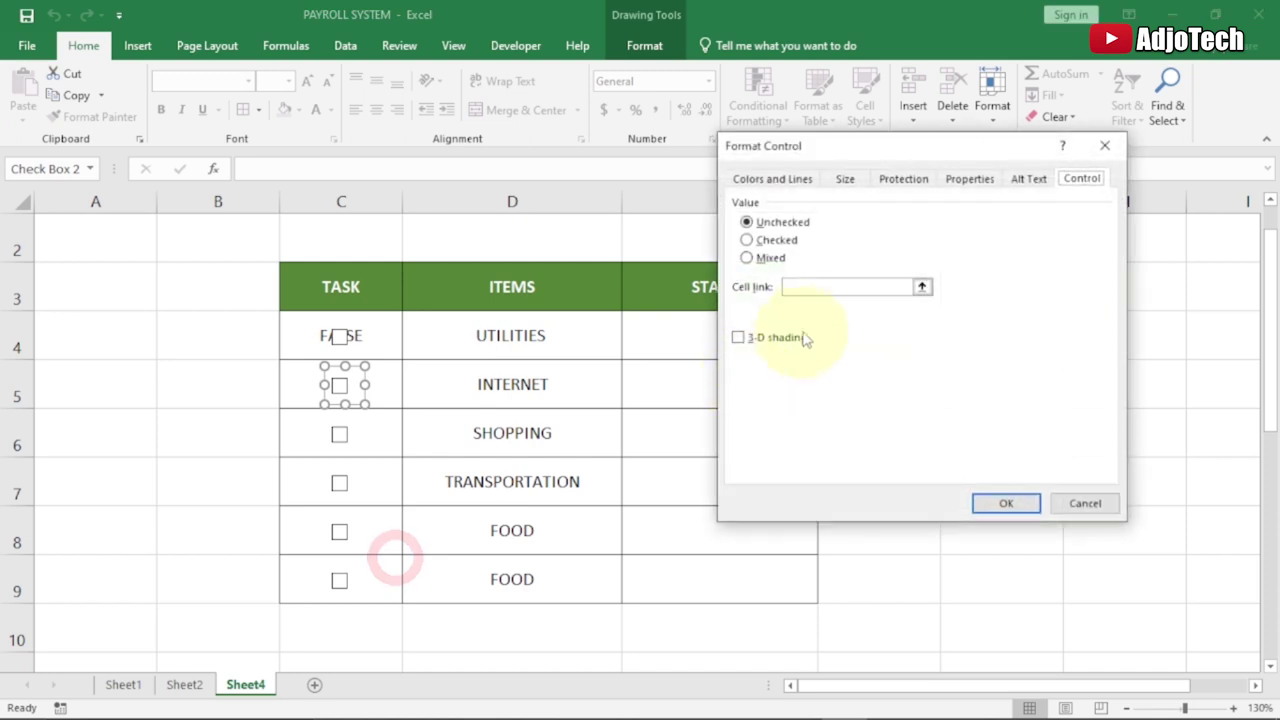
{"action": "left_click", "coordinate": [800, 287]}
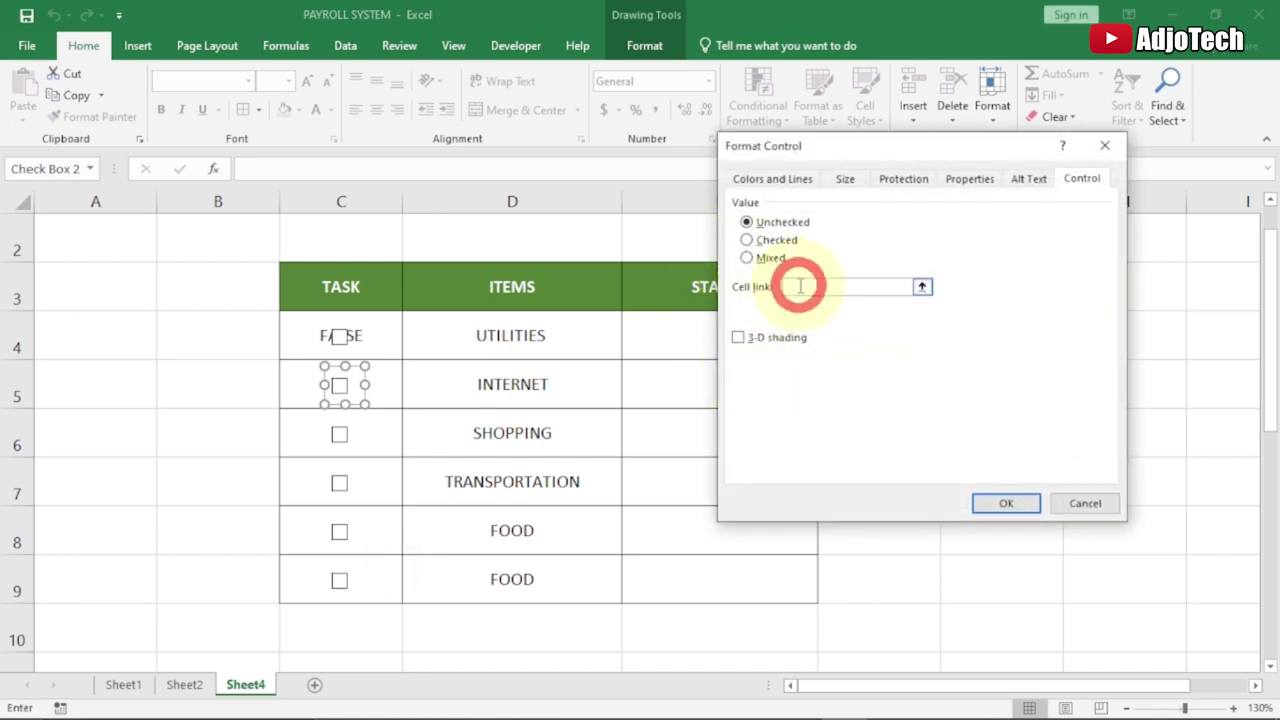
{"action": "left_click", "coordinate": [386, 386]}
{"action": "left_click", "coordinate": [1000, 503]}
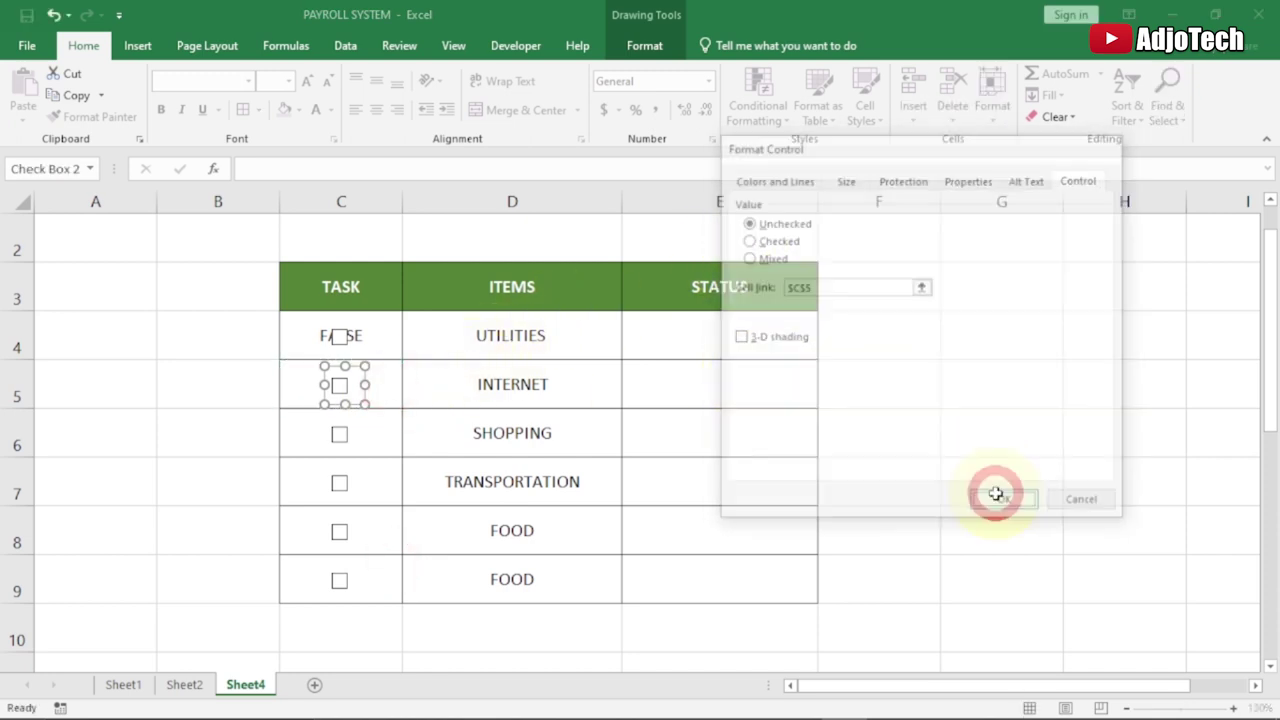
{"action": "right_click", "coordinate": [341, 441]}
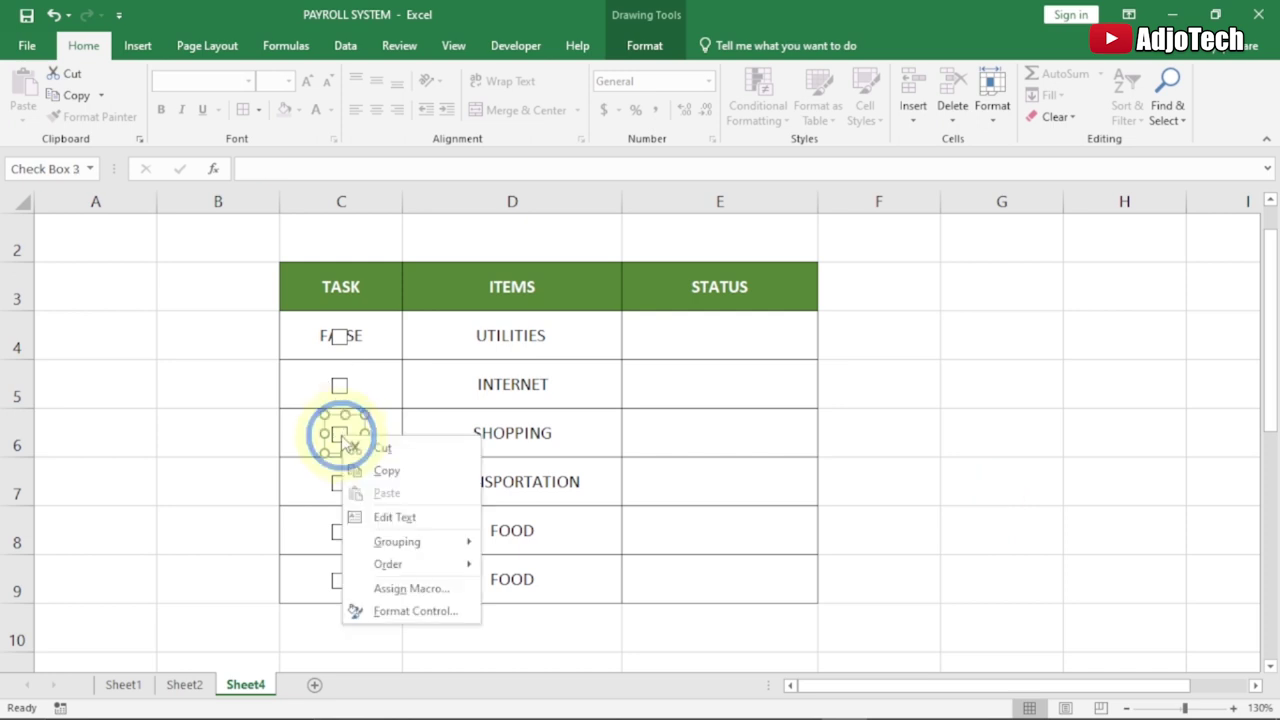
{"action": "left_click", "coordinate": [408, 612]}
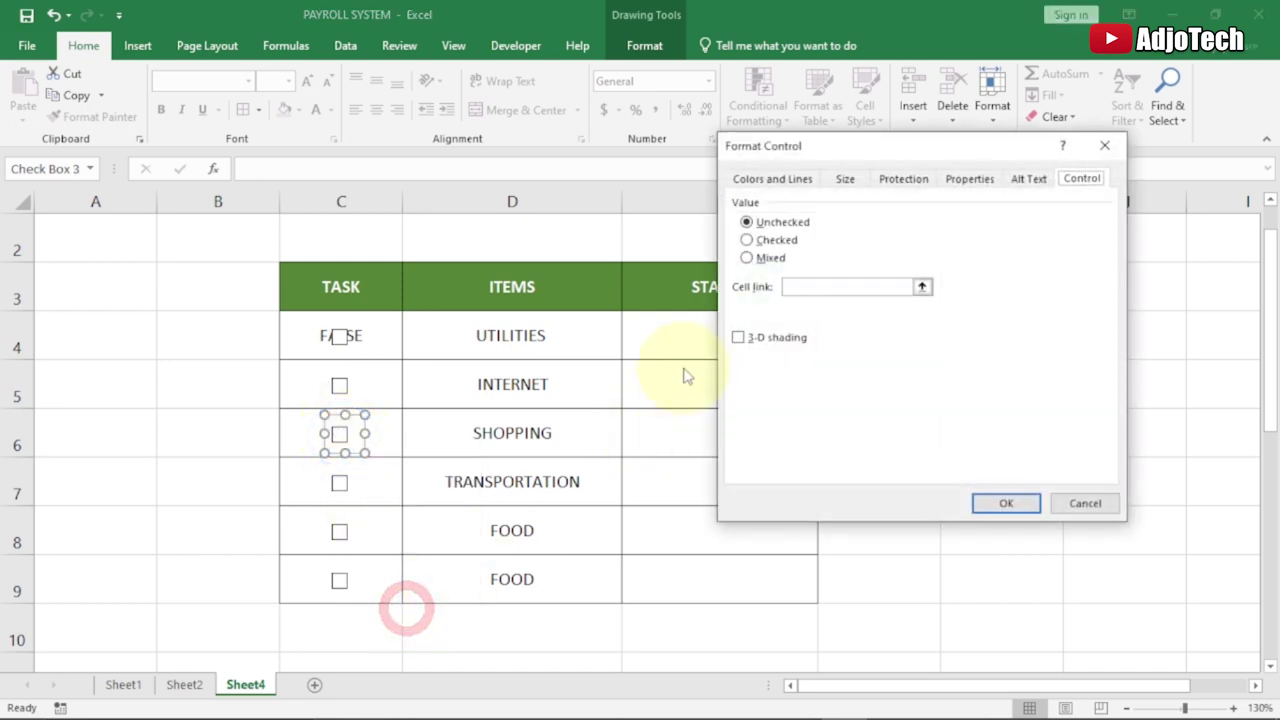
{"action": "left_click", "coordinate": [798, 285]}
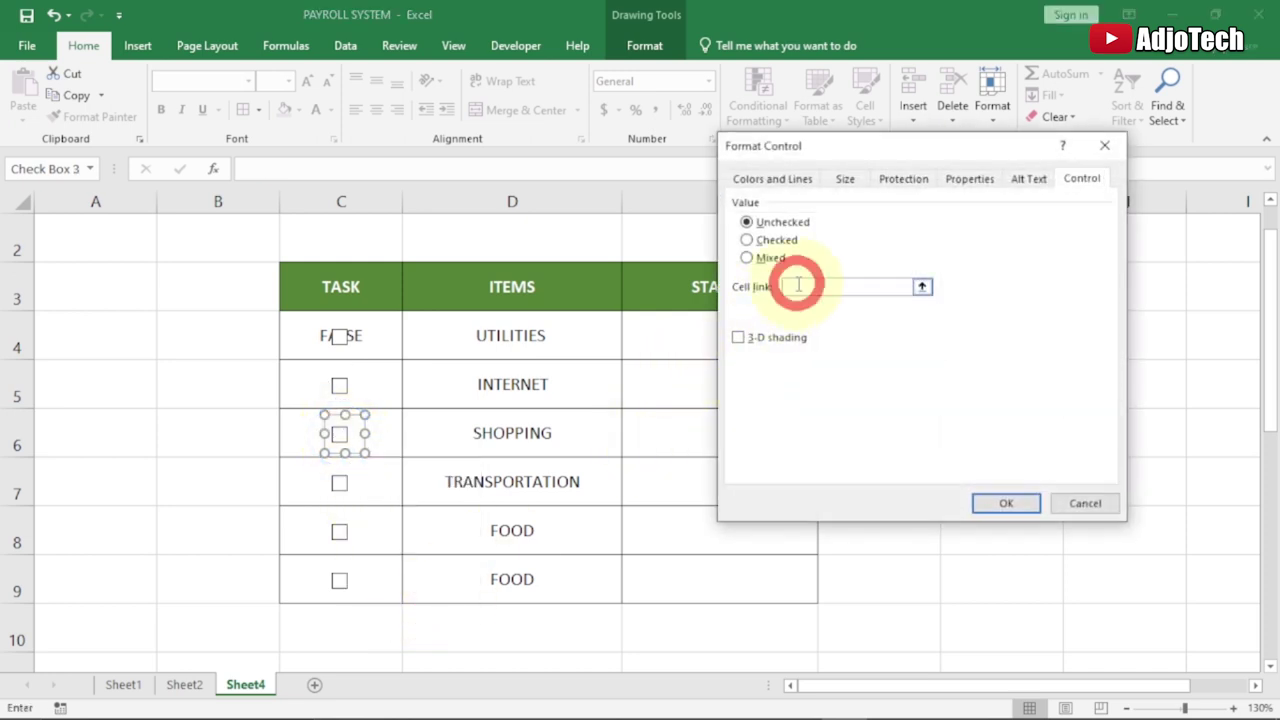
{"action": "left_click", "coordinate": [383, 440]}
{"action": "left_click", "coordinate": [1003, 505]}
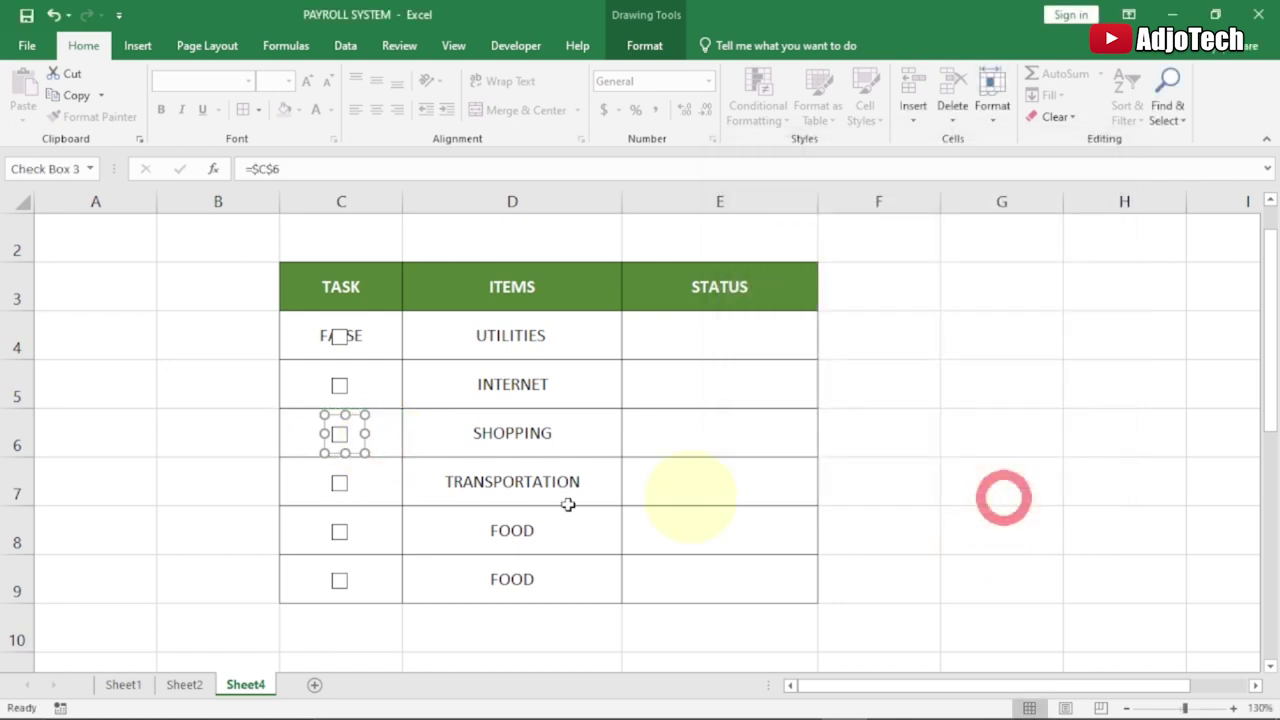
Link the TRANSPORTATION checkbox to C7 and the two FOOD checkboxes to C8 and C9.
{"action": "right_click", "coordinate": [339, 488]}
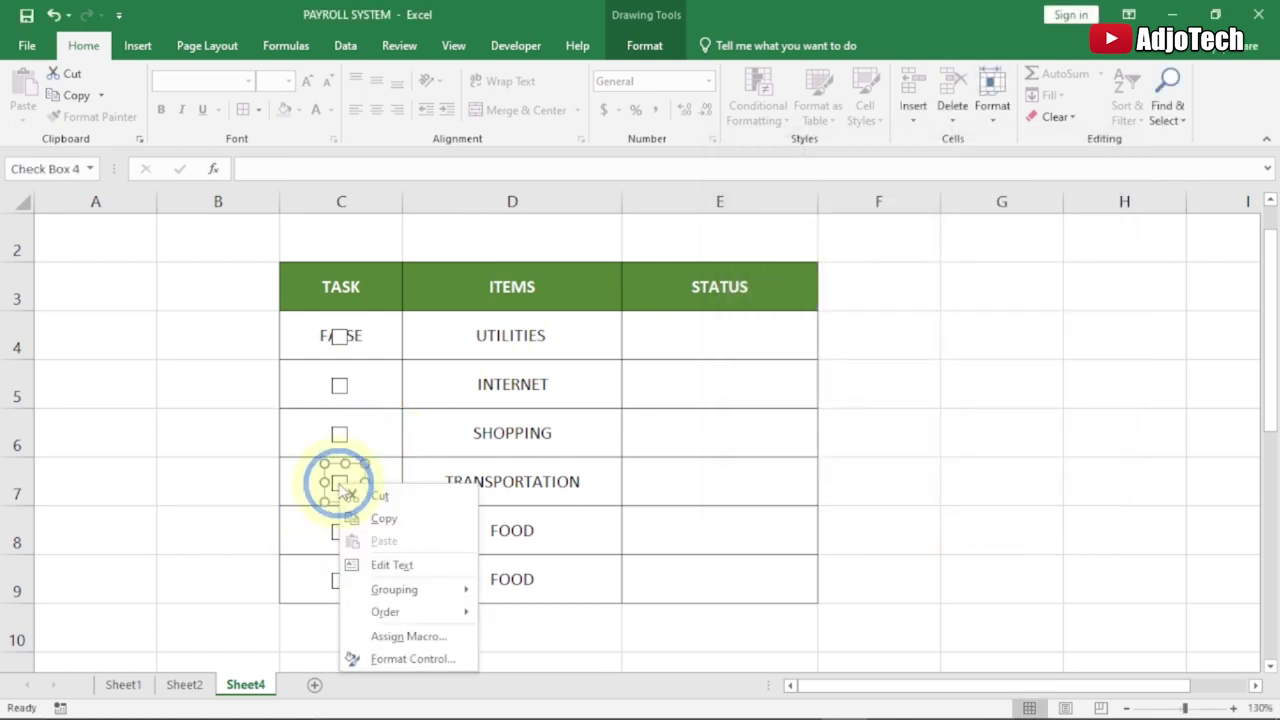
{"action": "left_click", "coordinate": [415, 657]}
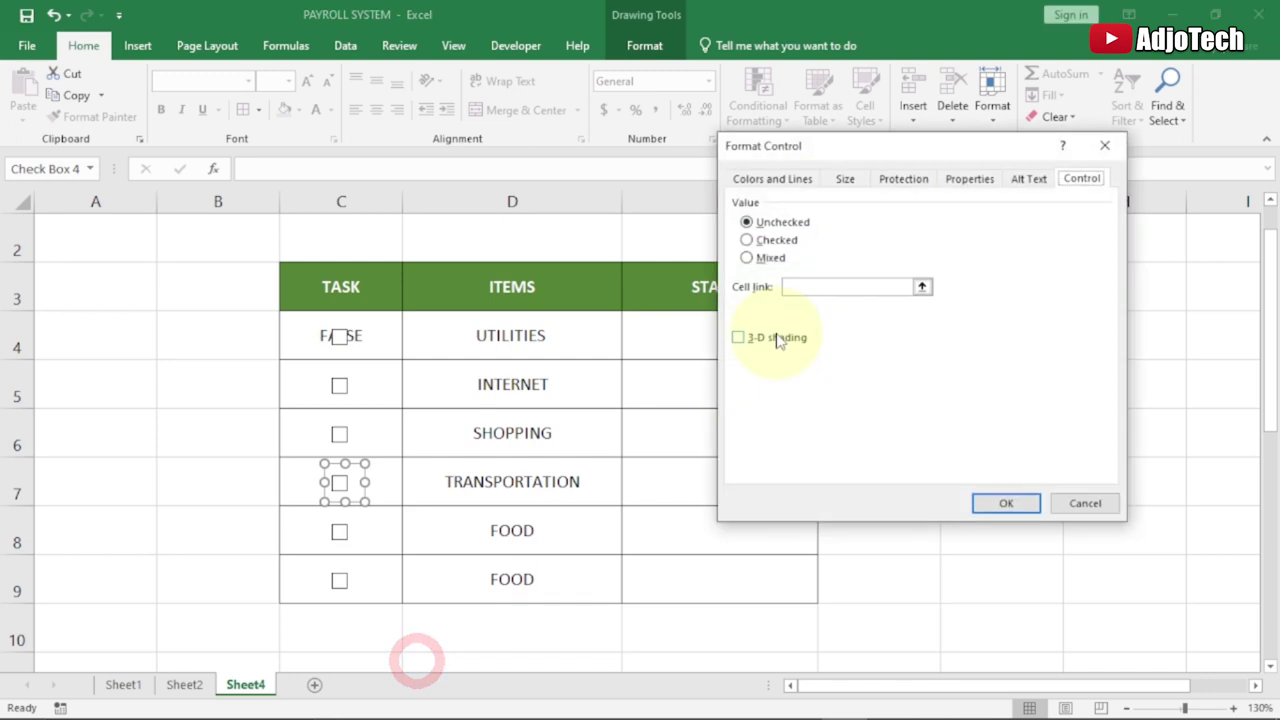
{"action": "left_click", "coordinate": [806, 285]}
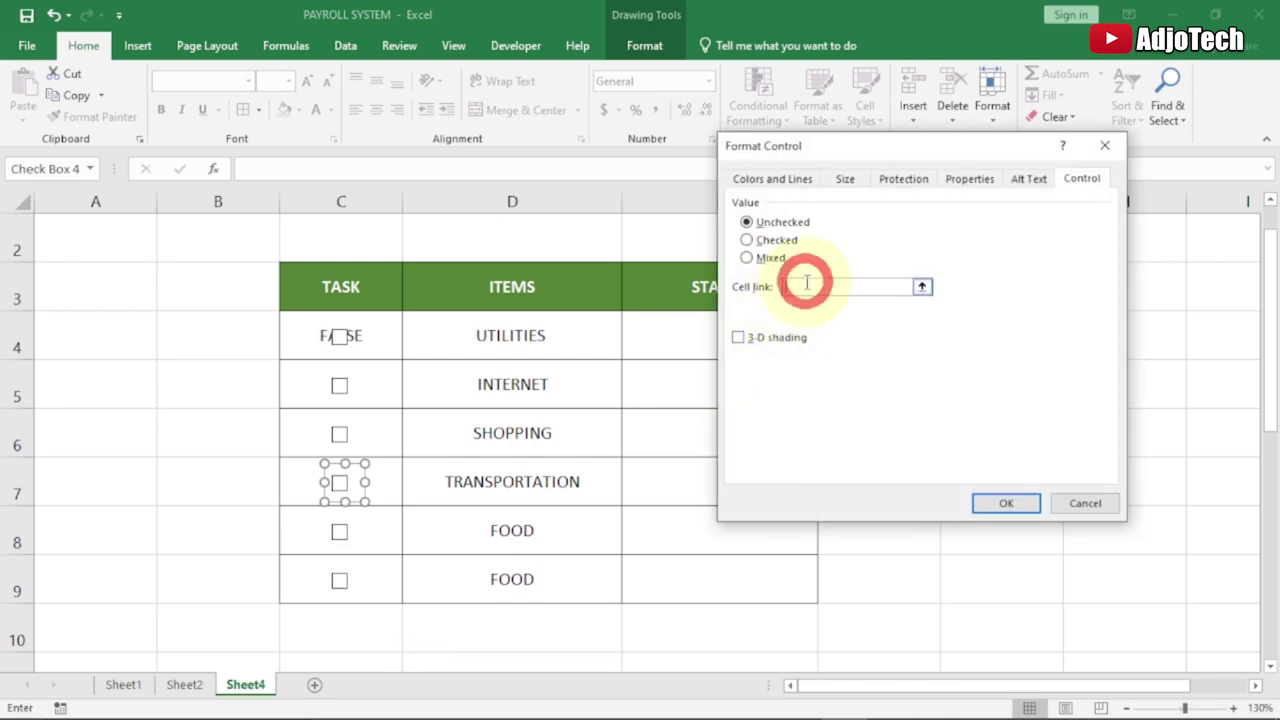
{"action": "left_click", "coordinate": [378, 490]}
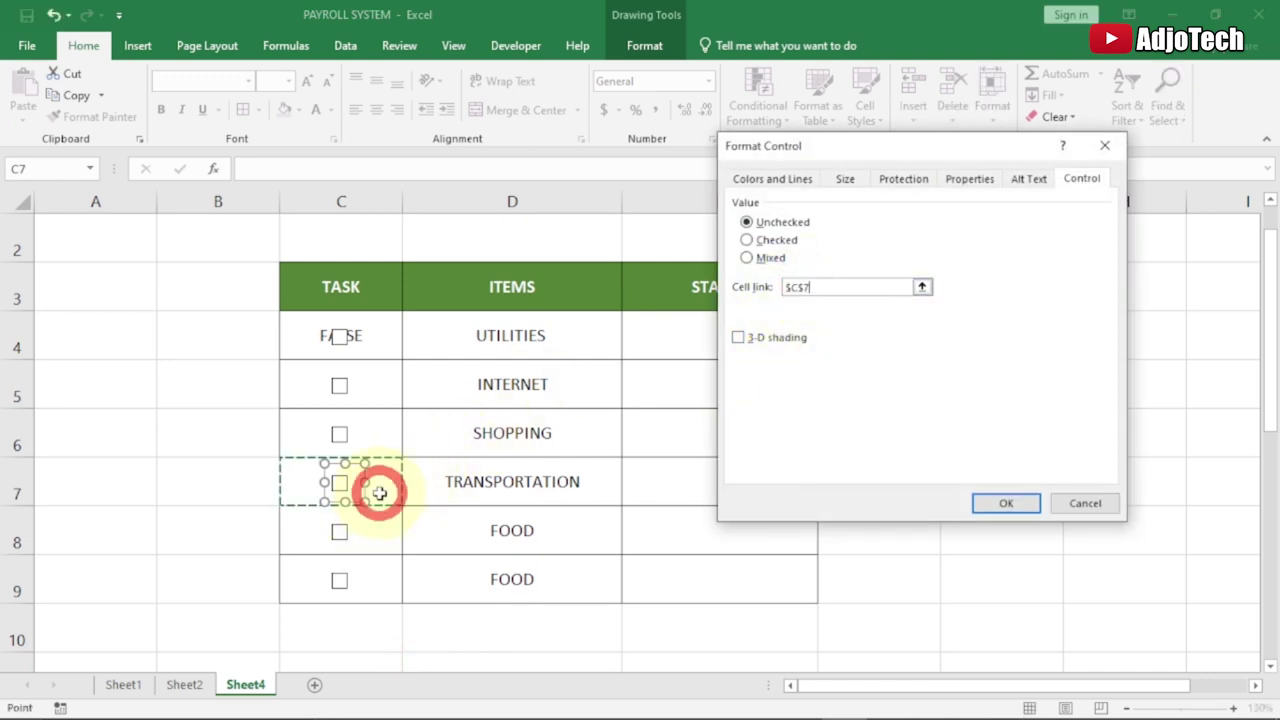
{"action": "left_click", "coordinate": [990, 505]}
{"action": "right_click", "coordinate": [341, 534]}
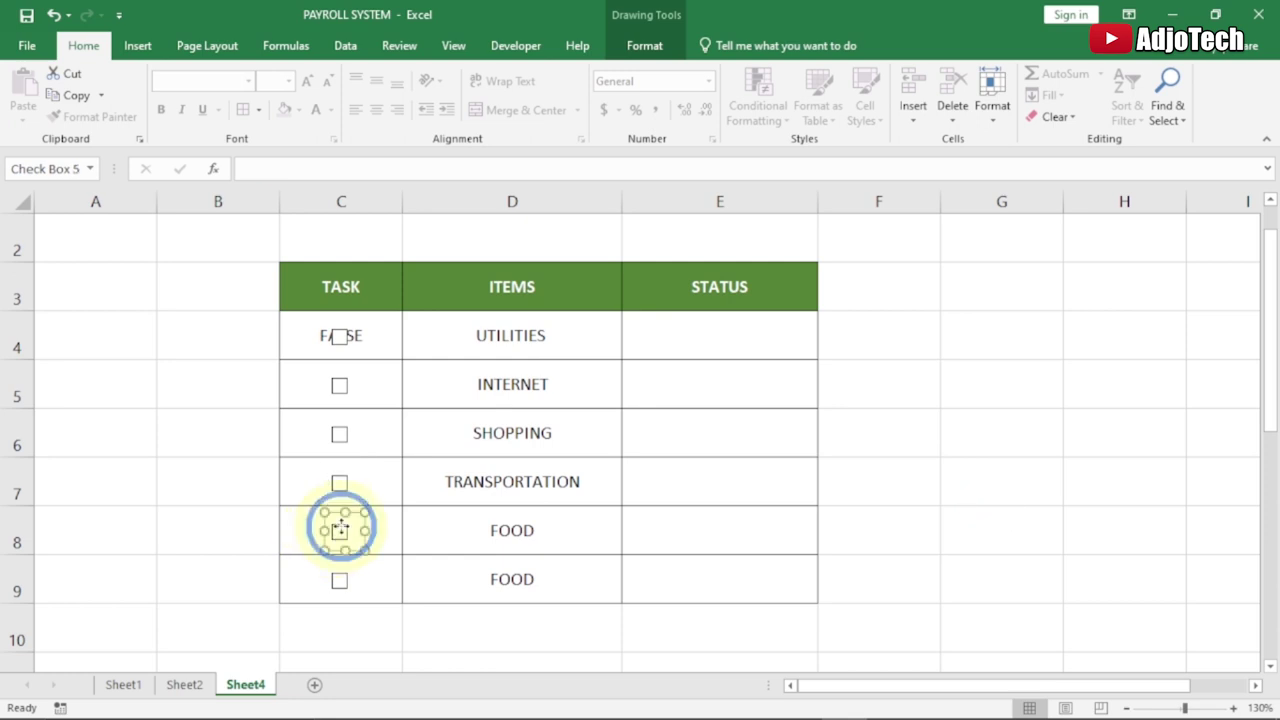
{"action": "left_click", "coordinate": [415, 703]}
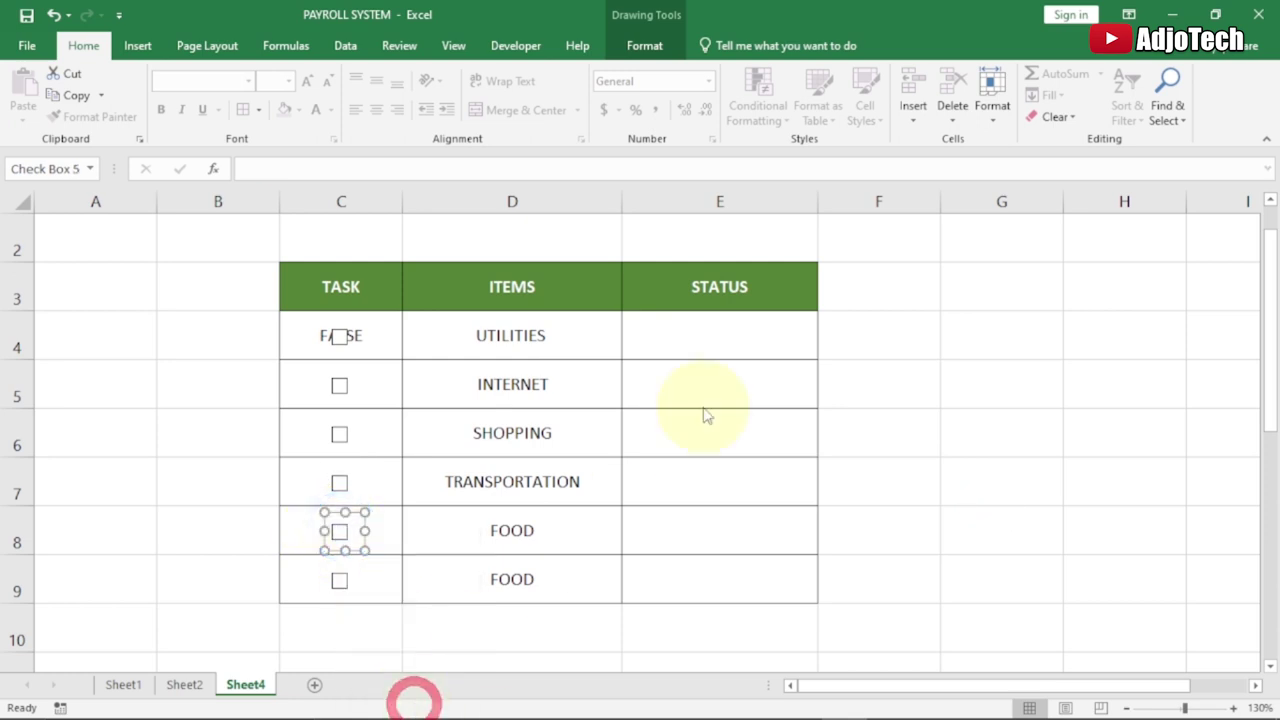
{"action": "left_click", "coordinate": [813, 285]}
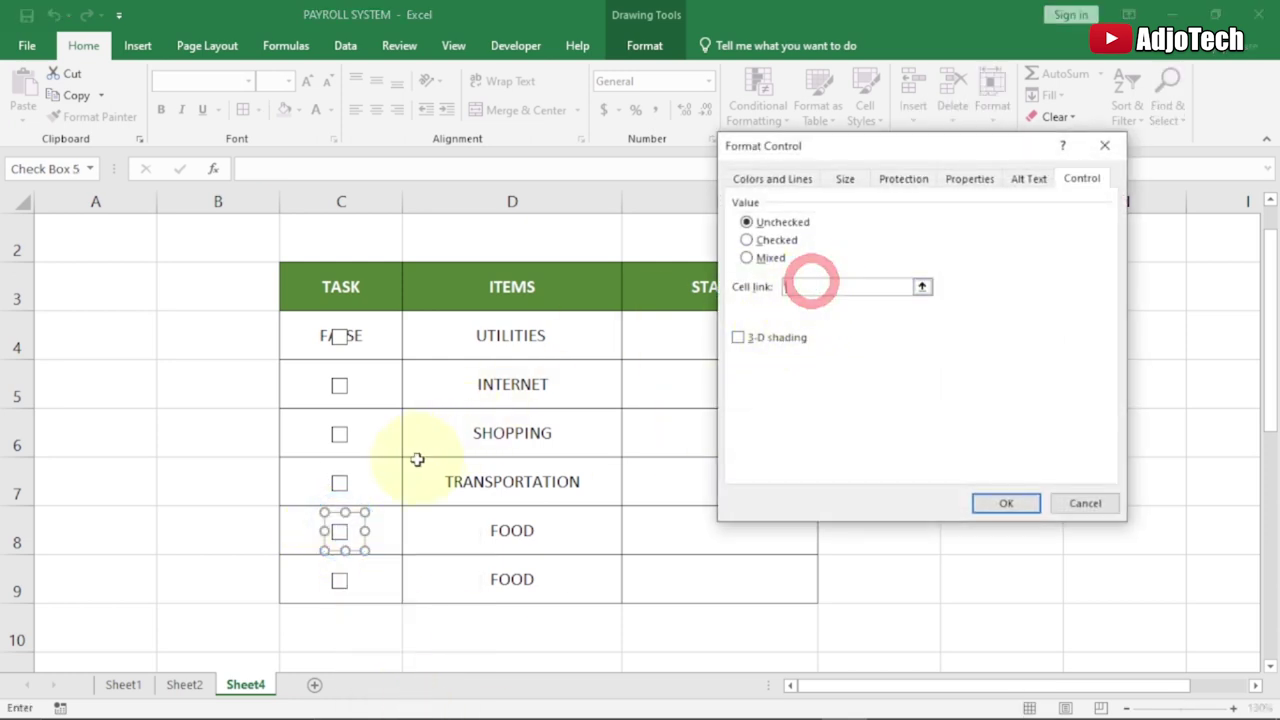
{"action": "left_click", "coordinate": [378, 522]}
{"action": "left_click", "coordinate": [1001, 503]}
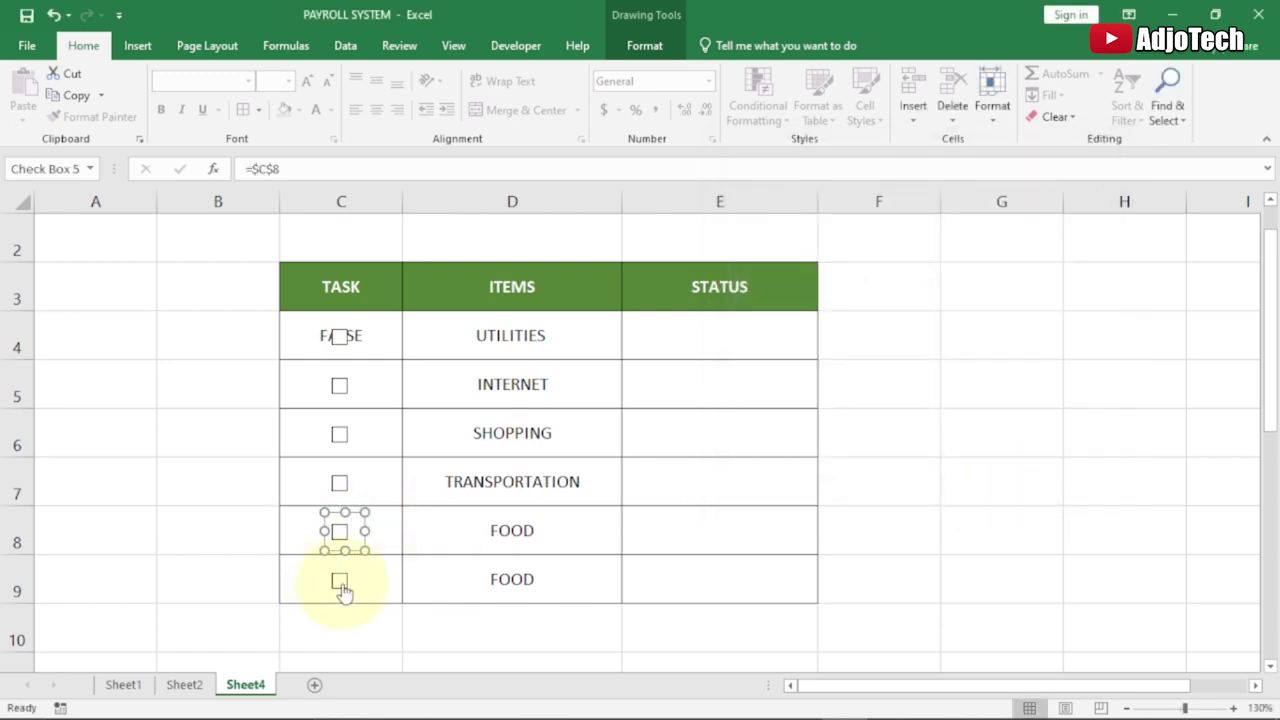
{"action": "right_click", "coordinate": [342, 588]}
{"action": "left_click", "coordinate": [378, 570]}
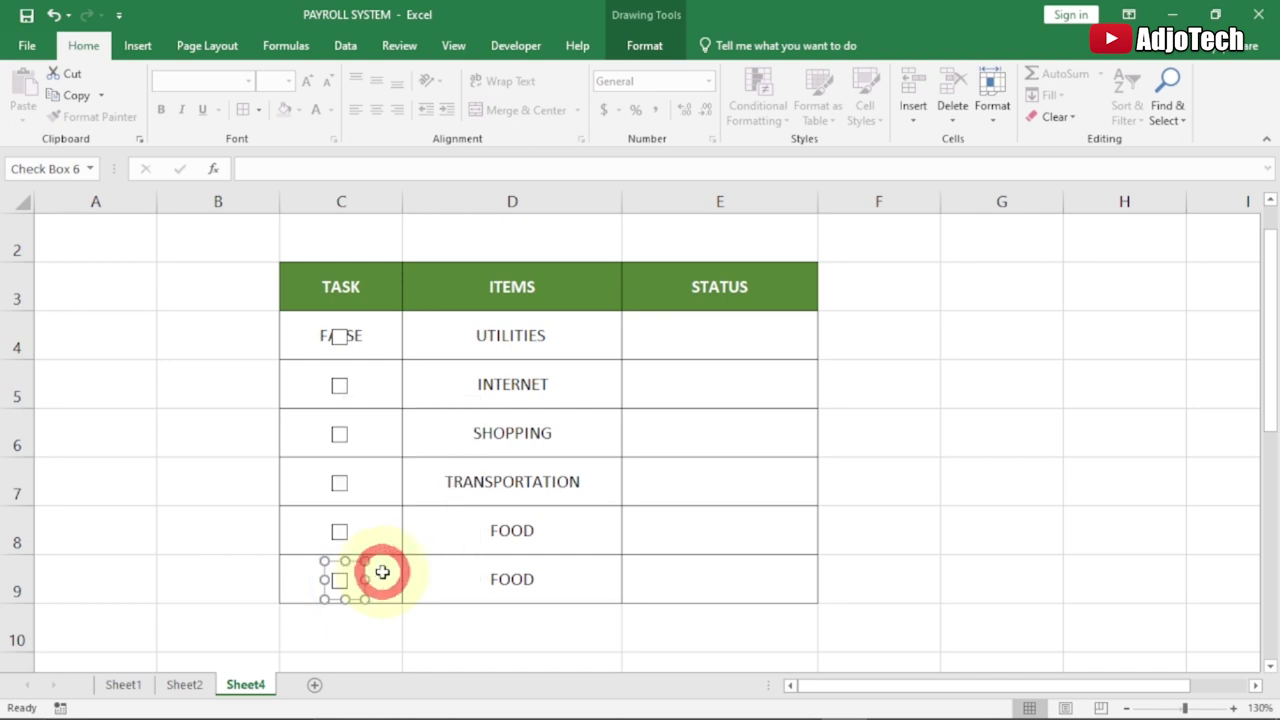
{"action": "left_click", "coordinate": [808, 288]}
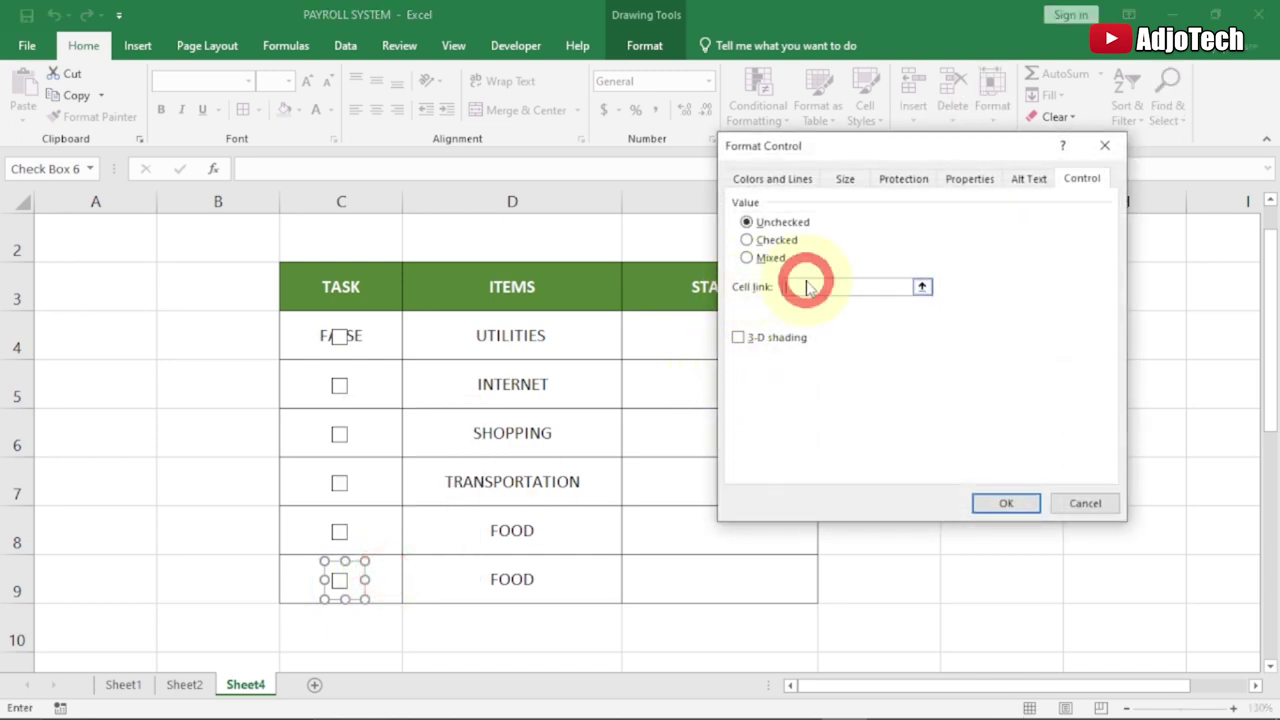
{"action": "left_click", "coordinate": [396, 578]}
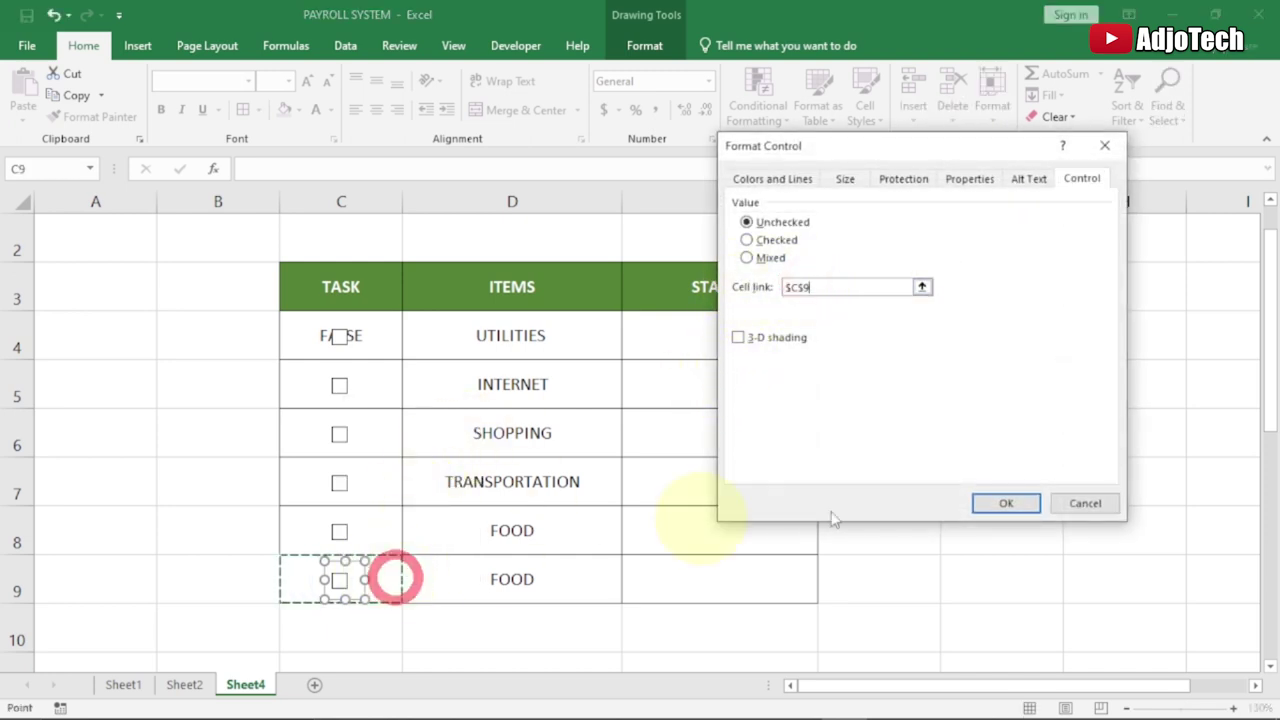
{"action": "left_click", "coordinate": [1006, 503]}
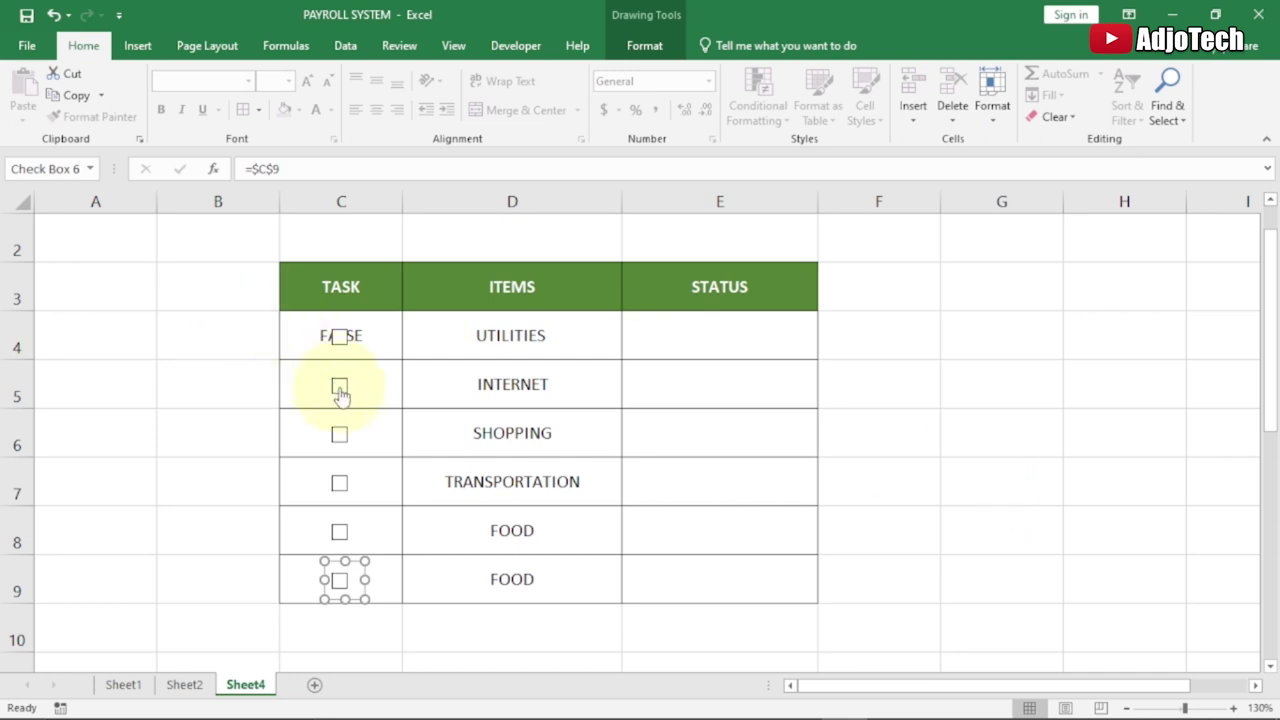
Tick and untick the INTERNET and SHOPPING checkboxes to test their links.
{"action": "left_click", "coordinate": [338, 387]}
{"action": "left_click", "coordinate": [340, 393]}
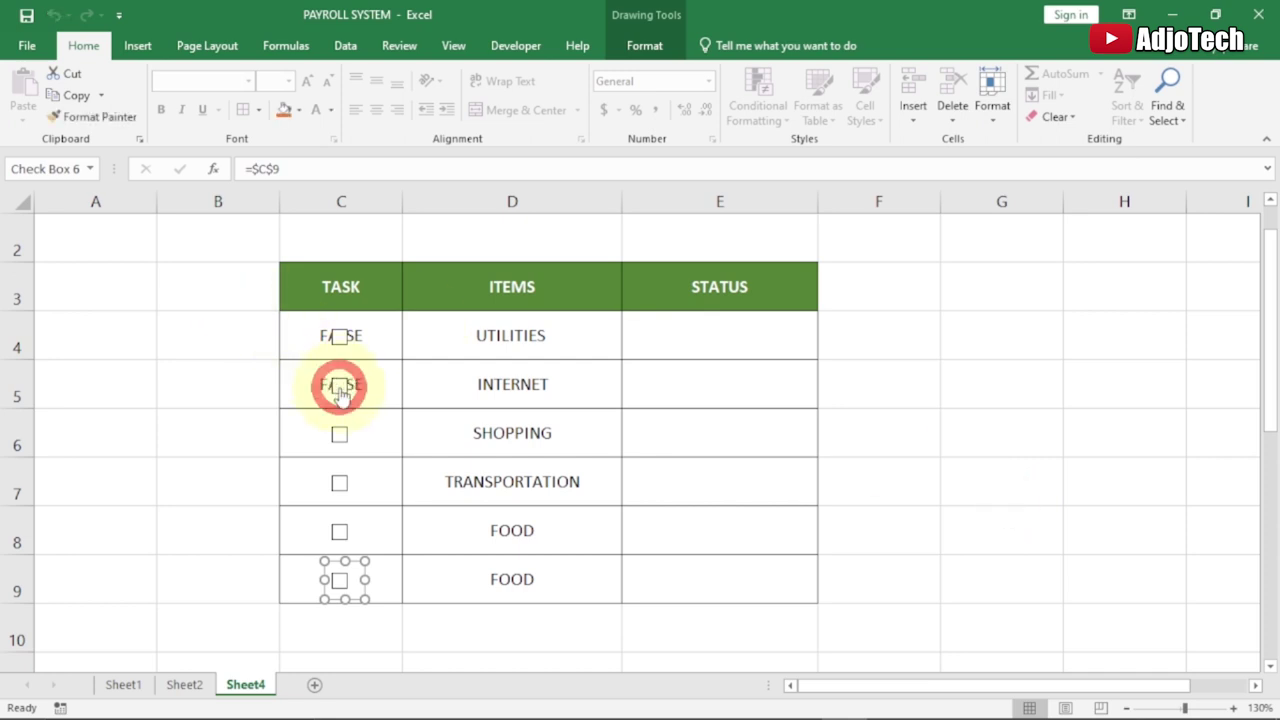
{"action": "left_click", "coordinate": [340, 437]}
{"action": "left_click", "coordinate": [340, 437]}
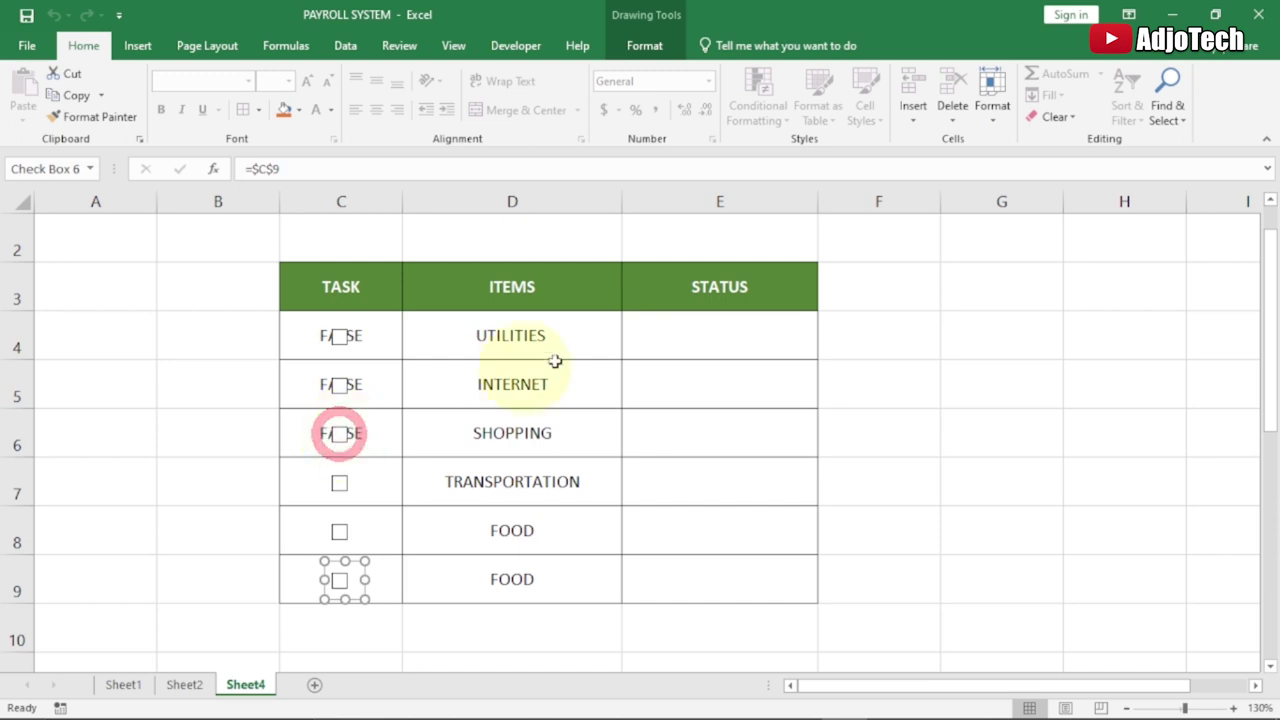
{"action": "left_click", "coordinate": [663, 337]}
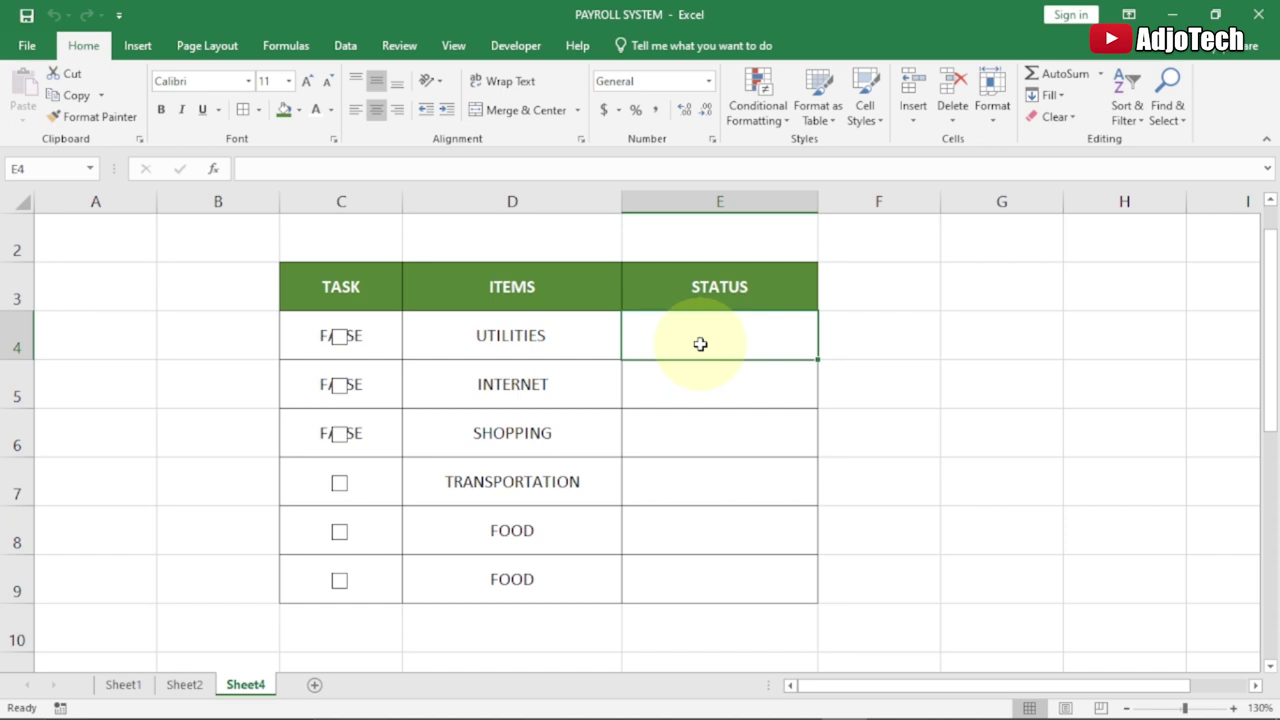
Enter =IF(C4=TRUE,"Completed","Pending") in E4 so it shows Pending.
{"action": "type", "text": "="}
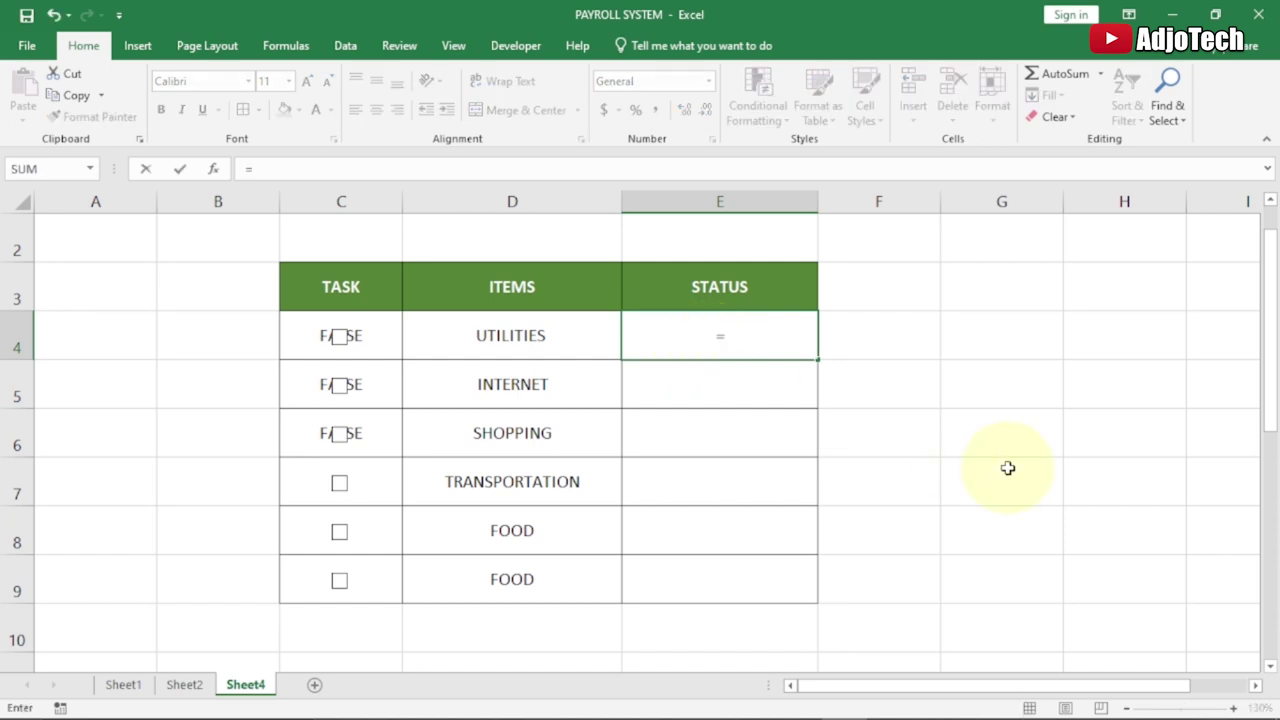
{"action": "type", "text": "if"}
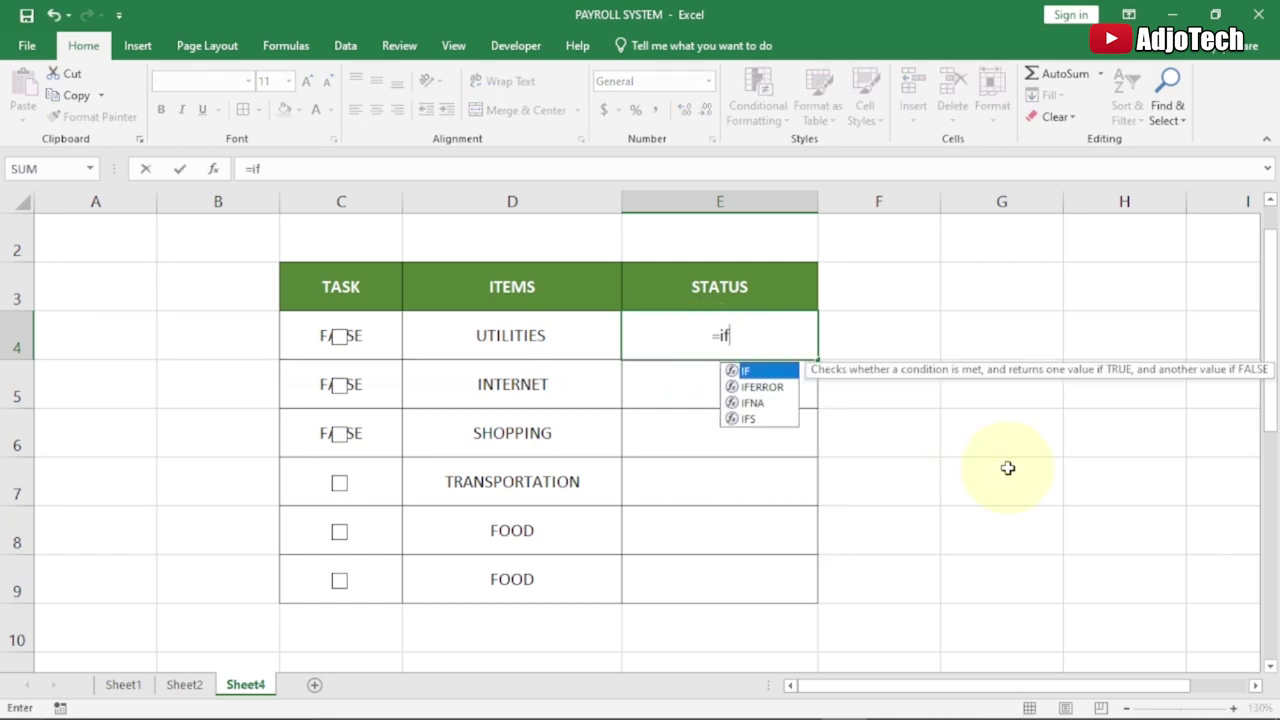
{"action": "key", "text": "Tab"}
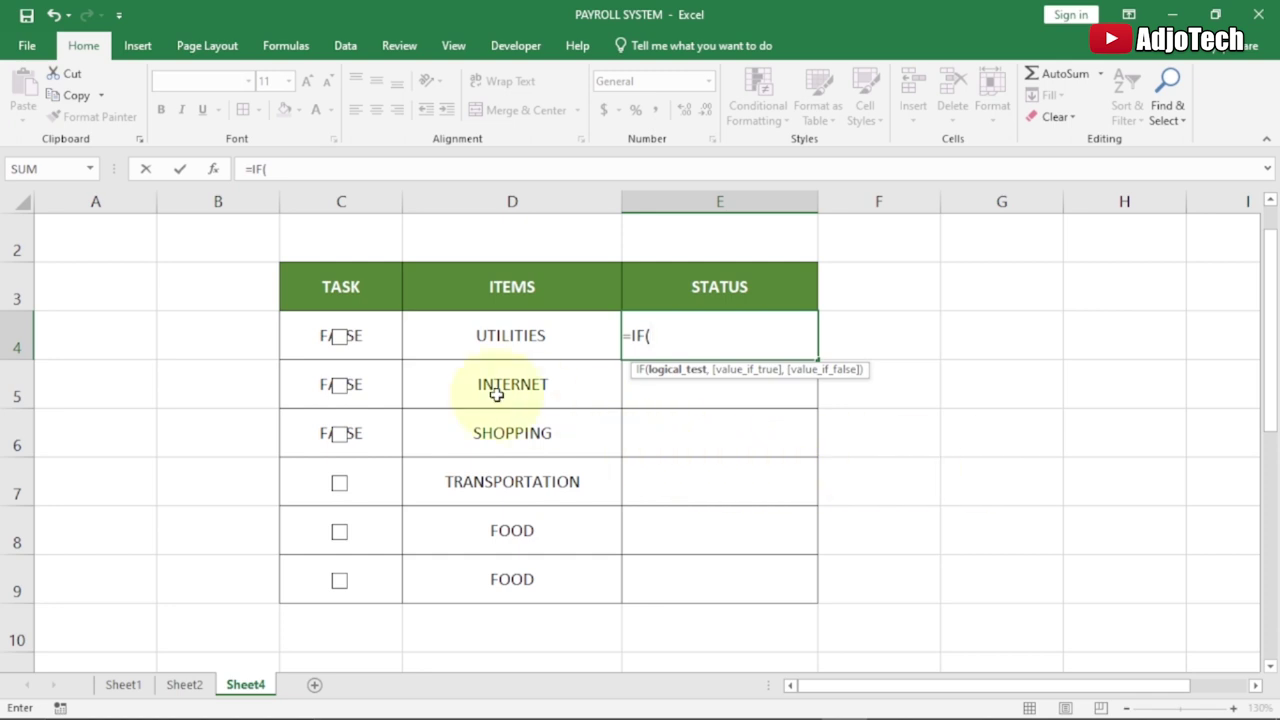
{"action": "left_click", "coordinate": [381, 336]}
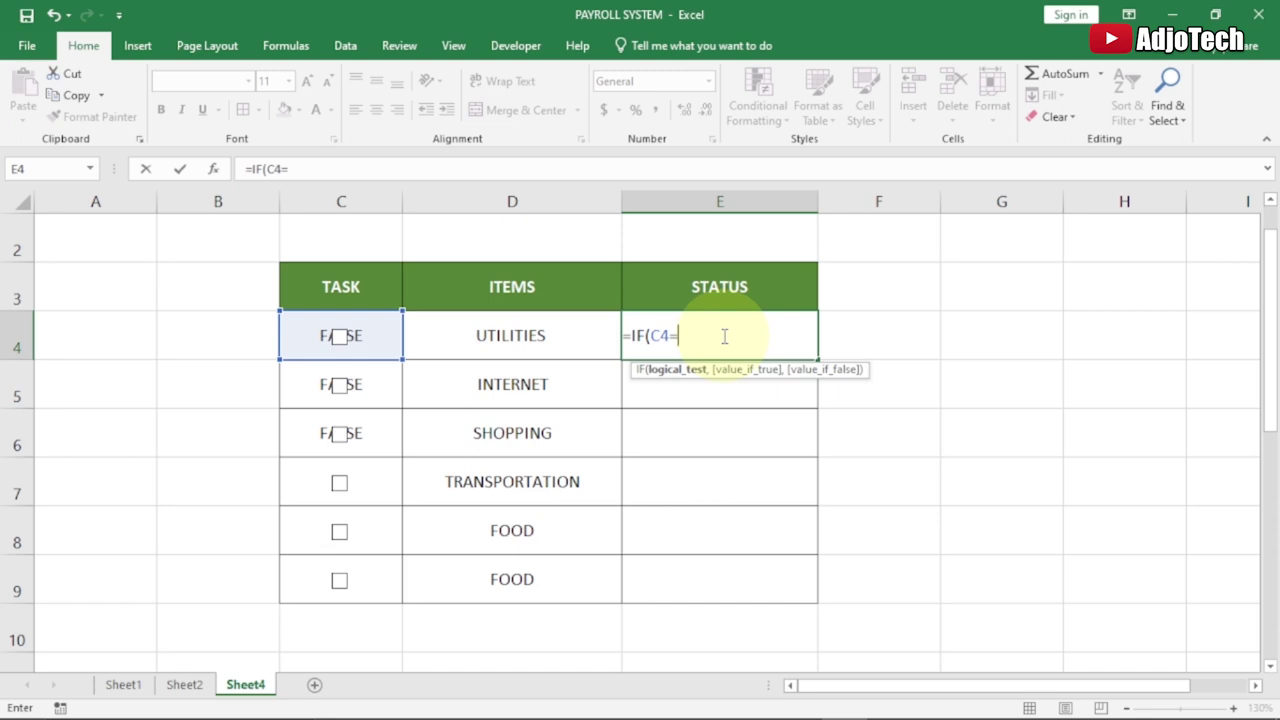
{"action": "type", "text": "=TRUE"}
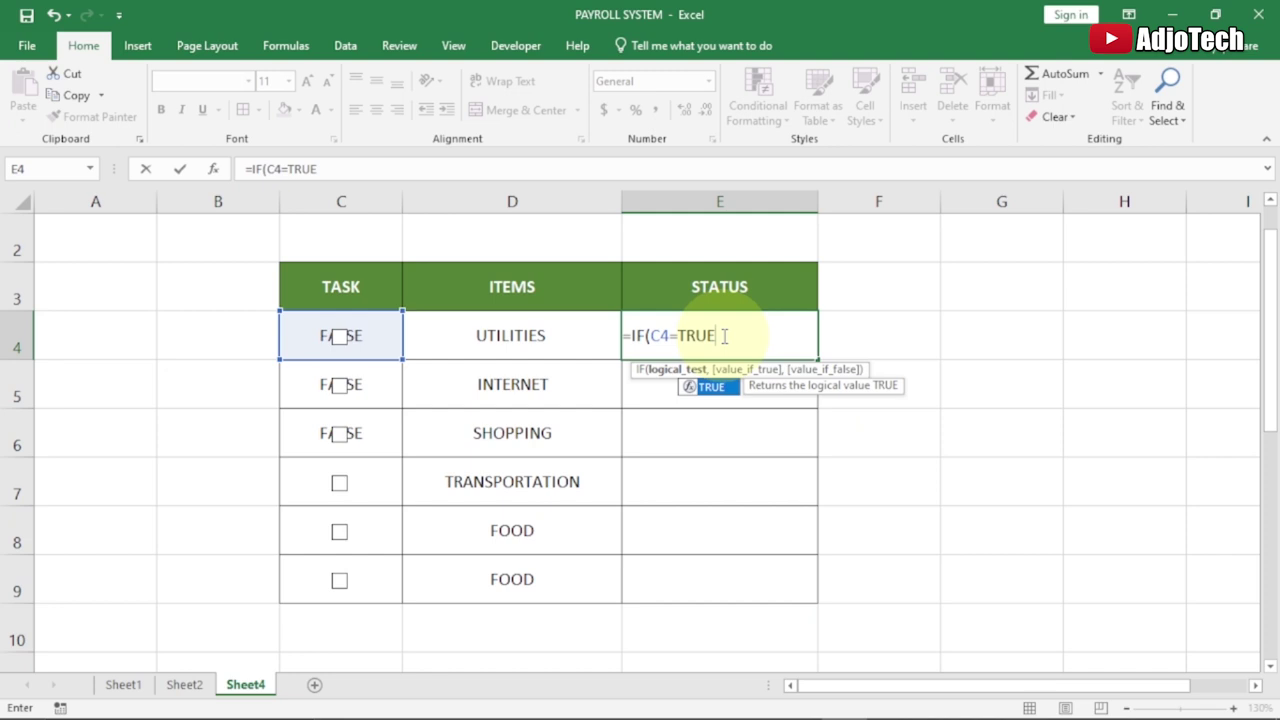
{"action": "type", "text": ",\""}
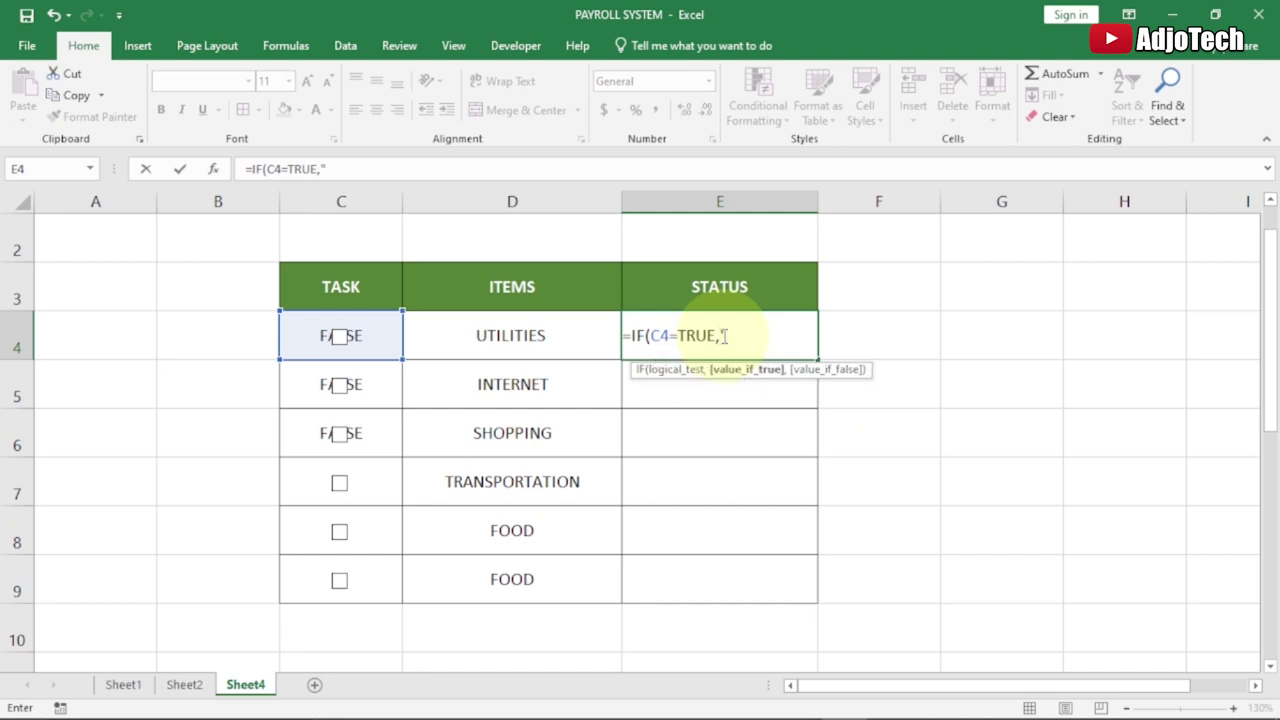
{"action": "type", "text": "c"}
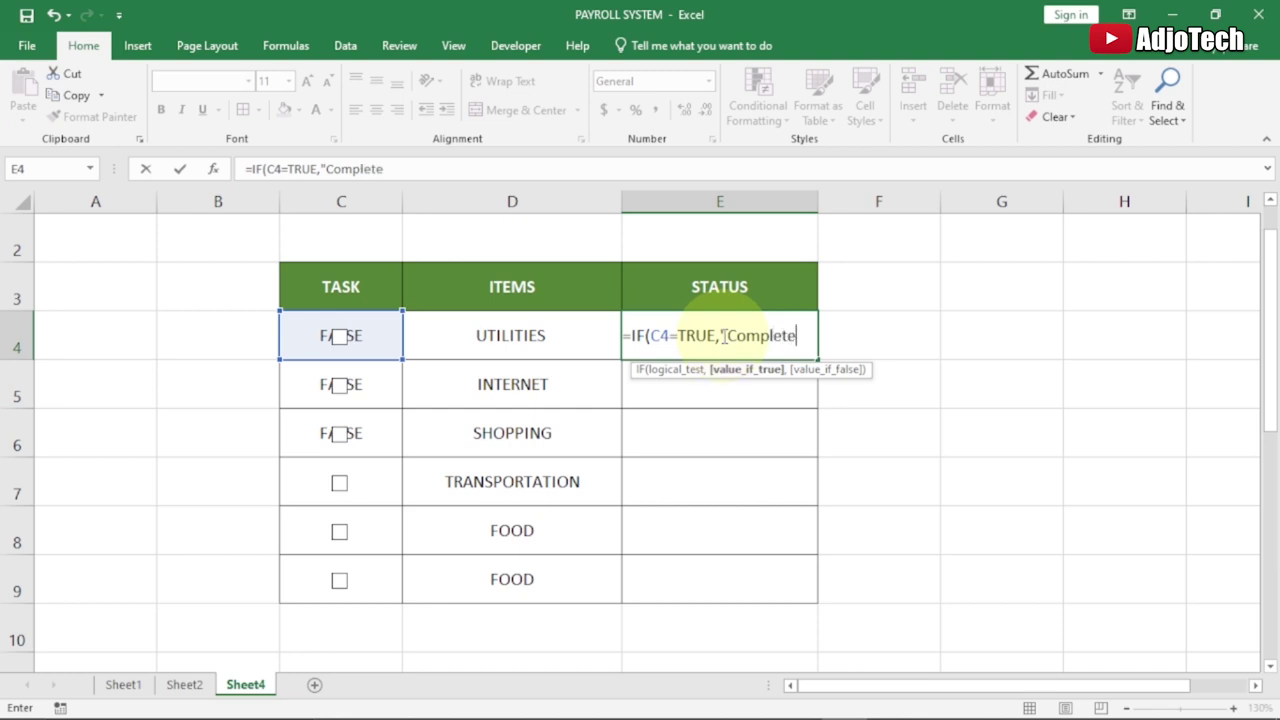
{"action": "type", "text": "ompleted\","}
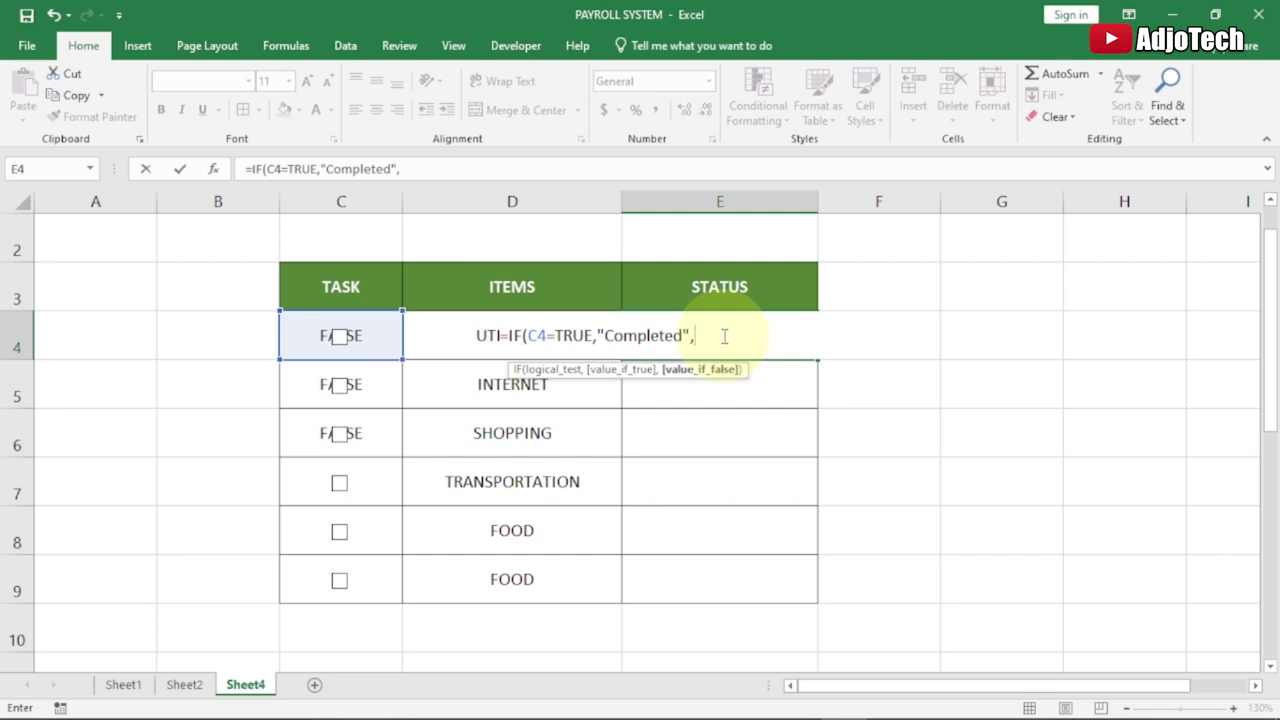
{"action": "type", "text": "\"Pending\")"}
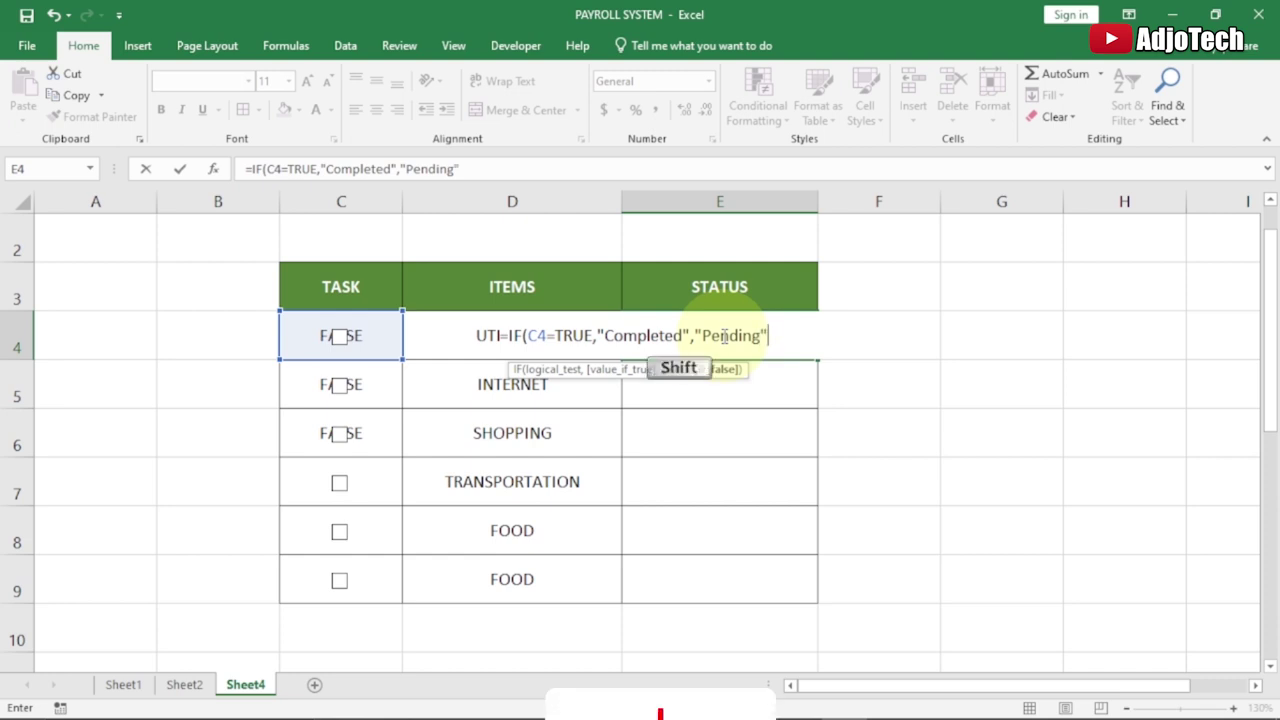
{"action": "key", "text": "Return"}
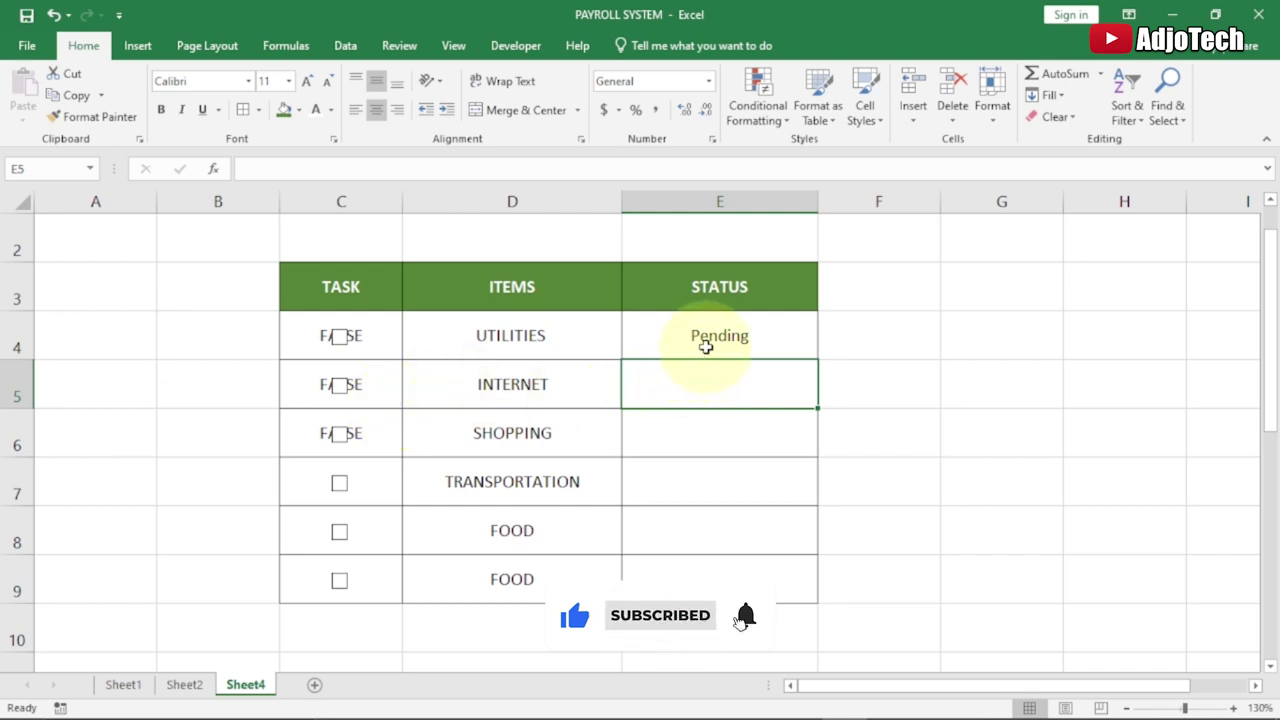
Fill the E4 STATUS formula down to E9 and tick TRANSPORTATION and the first FOOD row.
{"action": "left_click", "coordinate": [340, 338]}
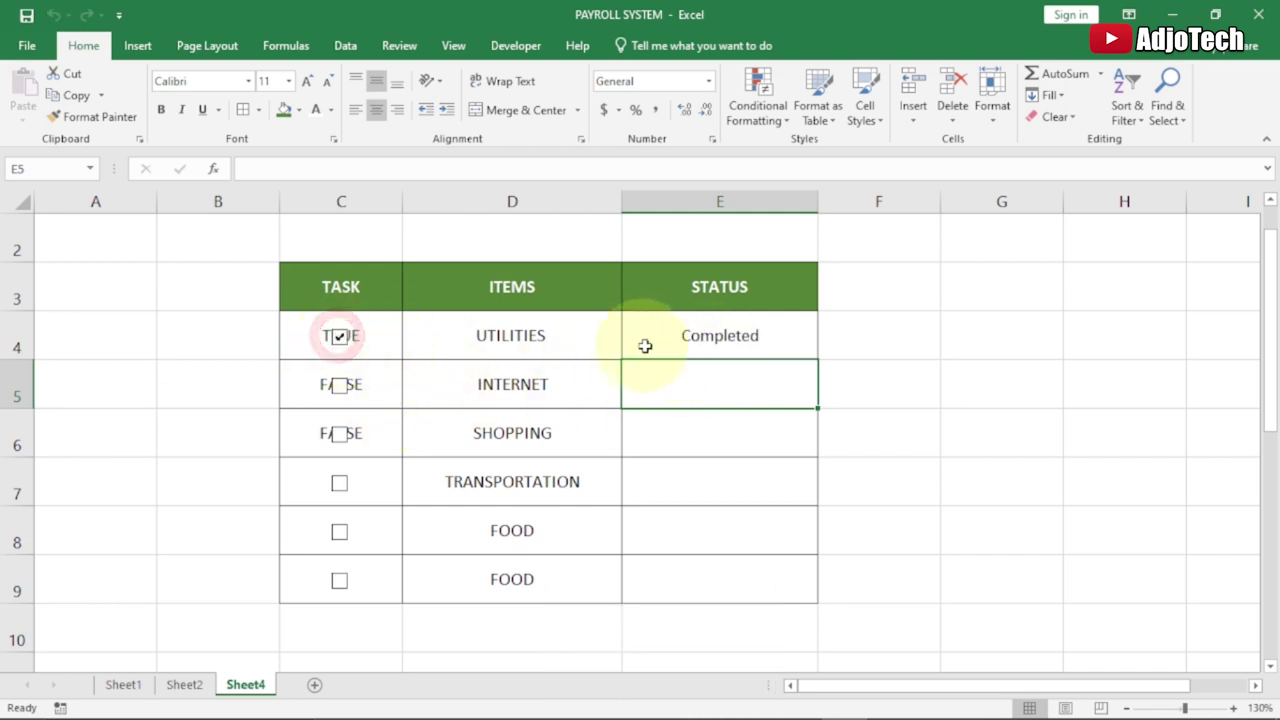
{"action": "left_click", "coordinate": [340, 338]}
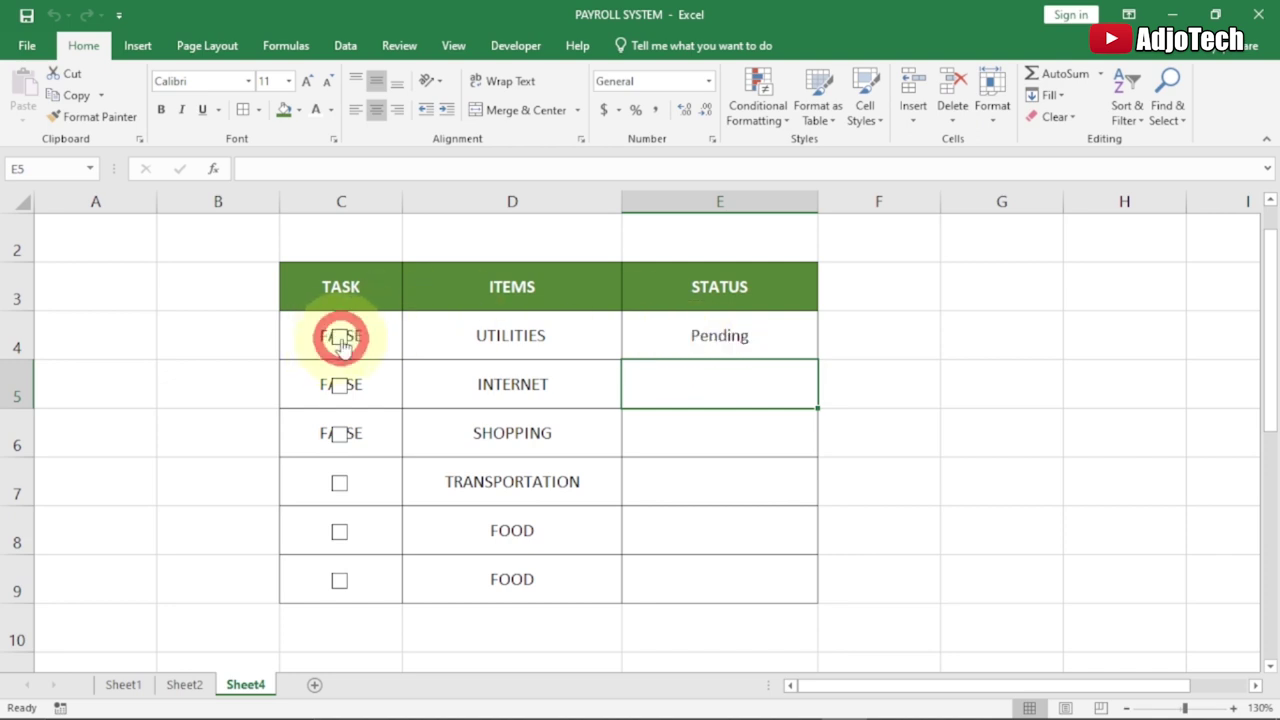
{"action": "left_click", "coordinate": [666, 340]}
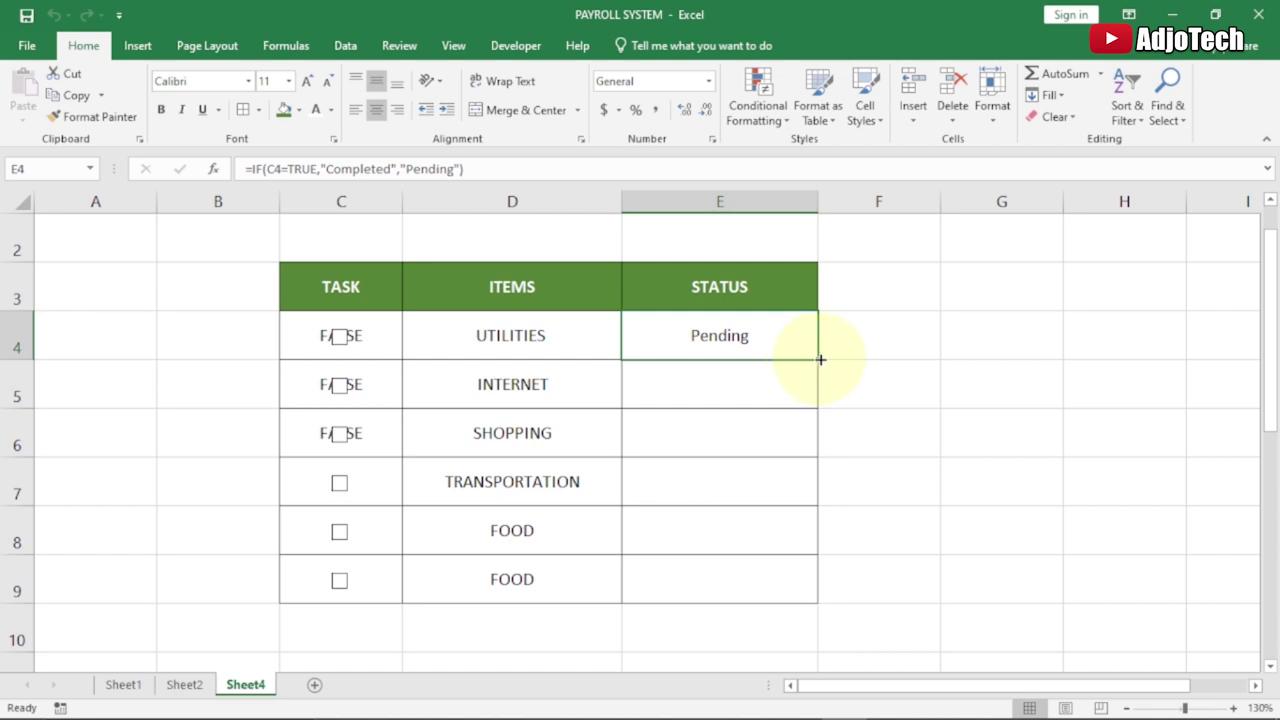
{"action": "left_click_drag", "start_coordinate": [820, 359], "coordinate": [810, 591]}
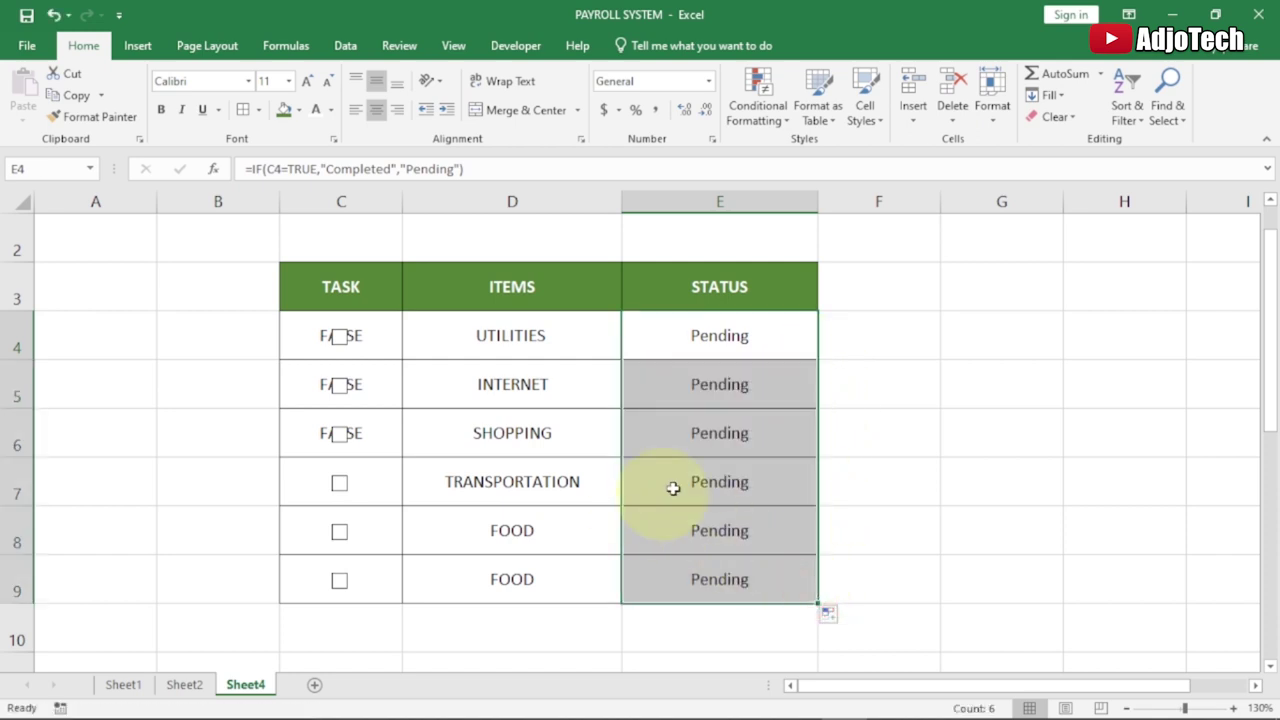
{"action": "left_click", "coordinate": [339, 485]}
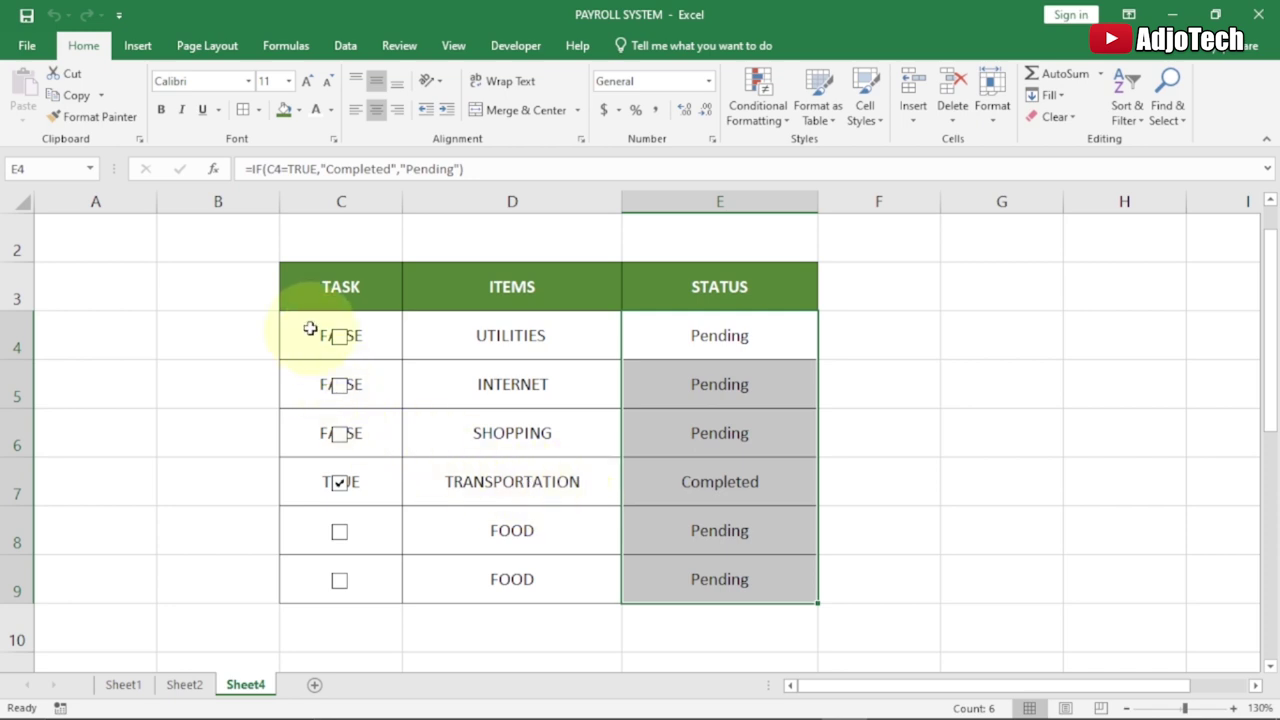
{"action": "left_click", "coordinate": [341, 535]}
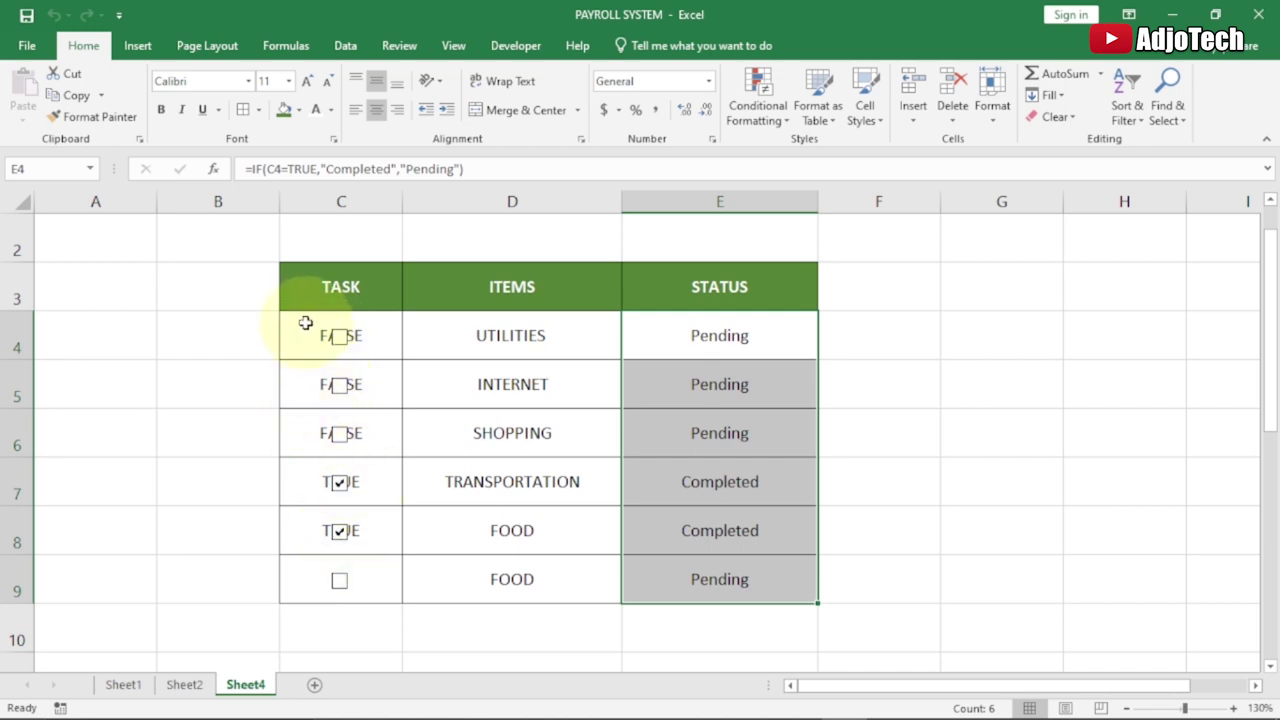
Set the font colour of the checkbox cells C4:C9 to white.
{"action": "left_click_drag", "start_coordinate": [302, 320], "coordinate": [342, 588]}
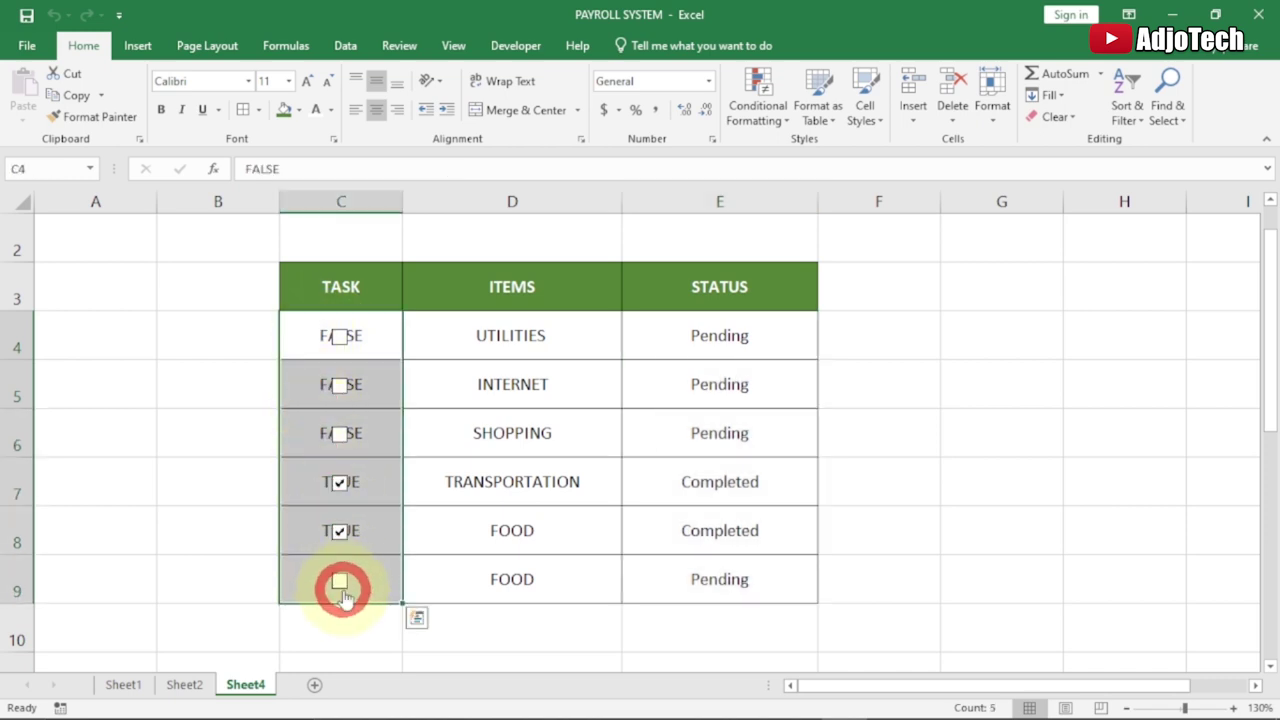
{"action": "left_click", "coordinate": [334, 111]}
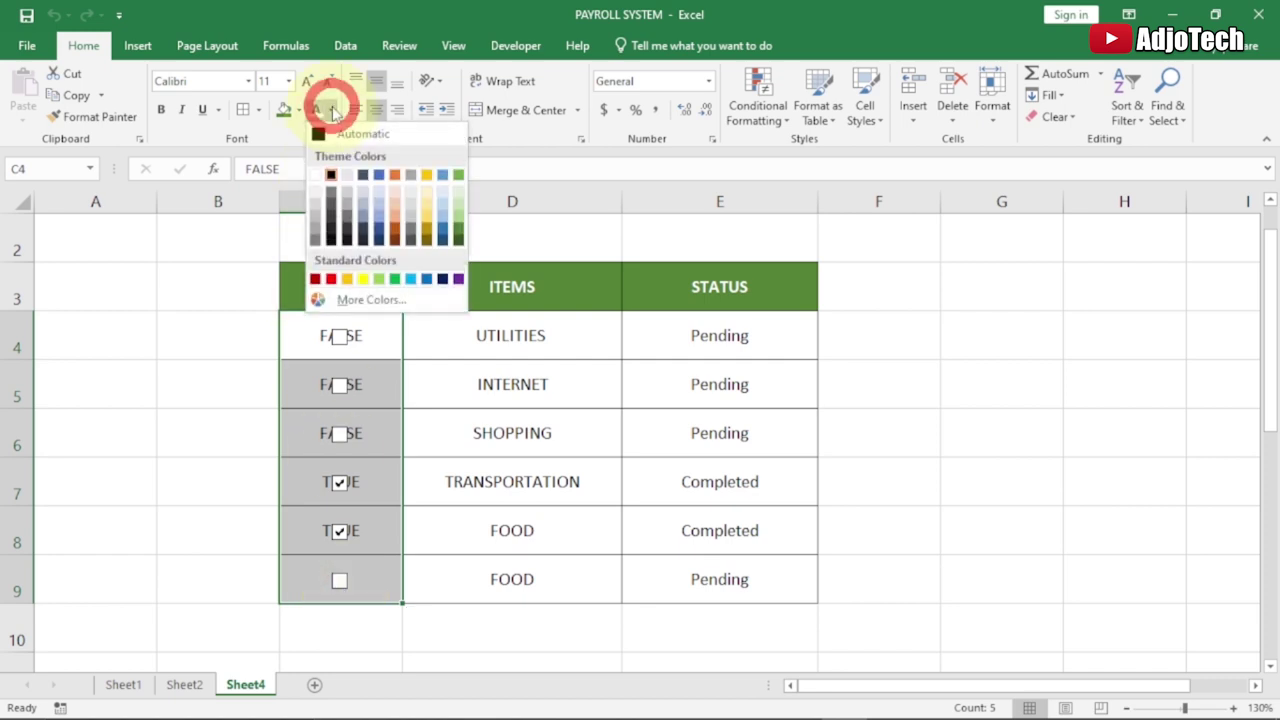
{"action": "left_click", "coordinate": [317, 175]}
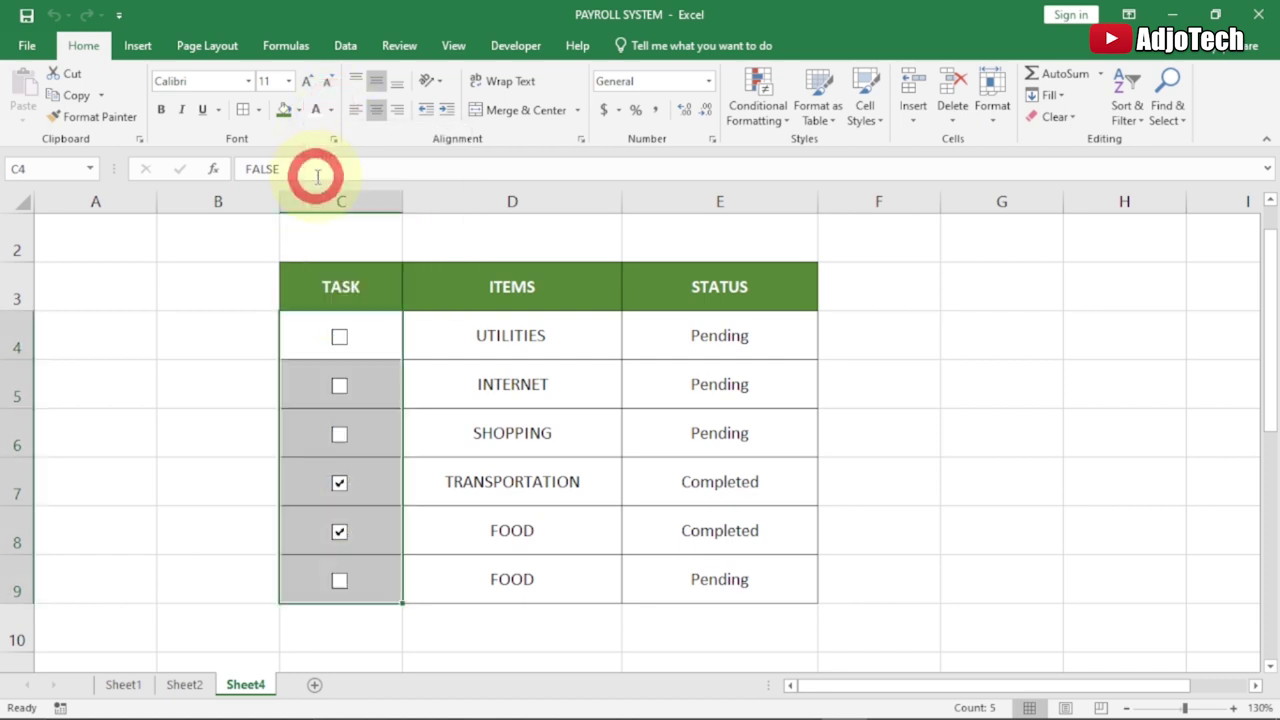
Tick and untick the UTILITIES and INTERNET checkboxes to confirm STATUS still updates.
{"action": "left_click", "coordinate": [340, 338]}
{"action": "left_click", "coordinate": [340, 338]}
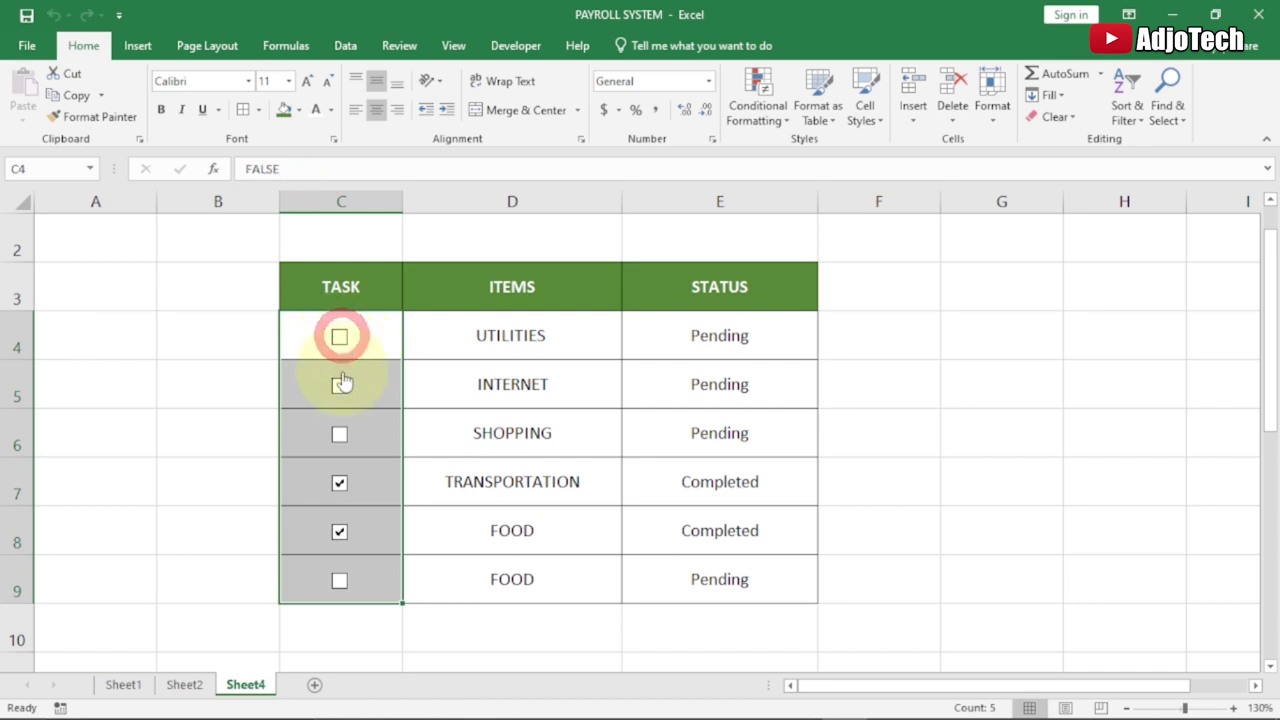
{"action": "left_click", "coordinate": [340, 387]}
{"action": "left_click", "coordinate": [340, 387]}
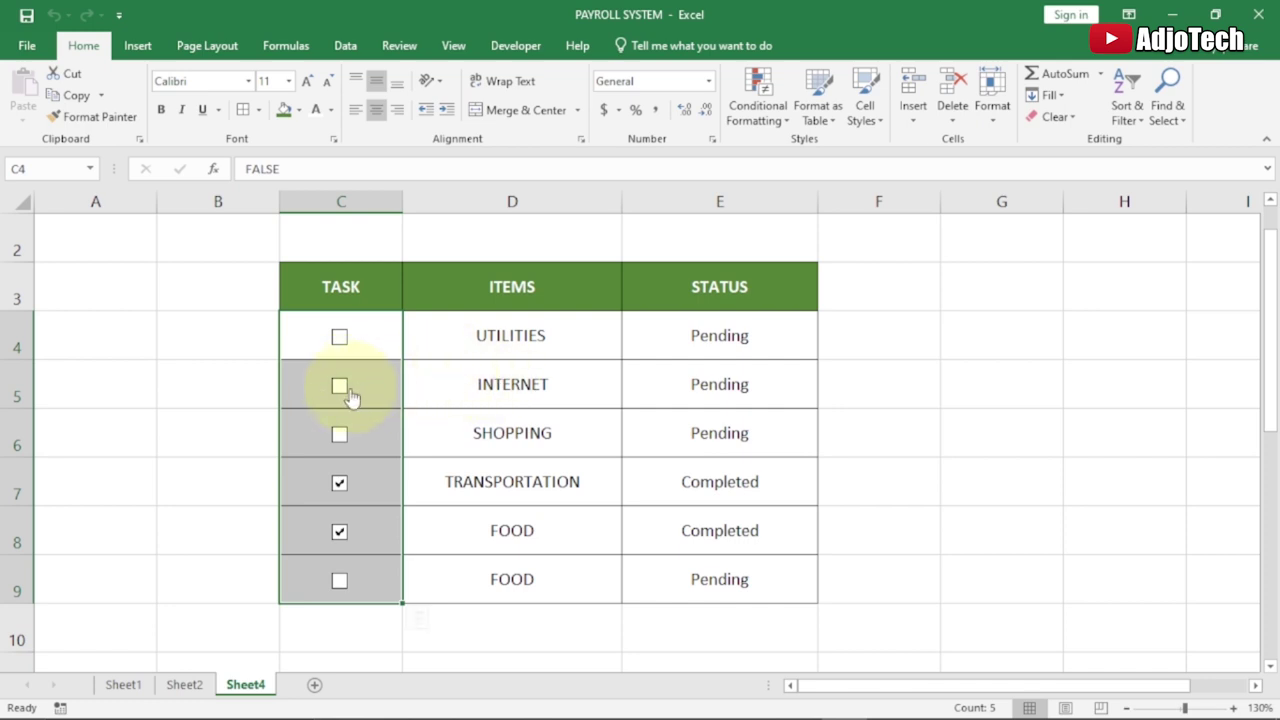
Compare against the finished checklist on Sheet2, ticking SHOPPING there, then return to Sheet4.
{"action": "left_click", "coordinate": [180, 690]}
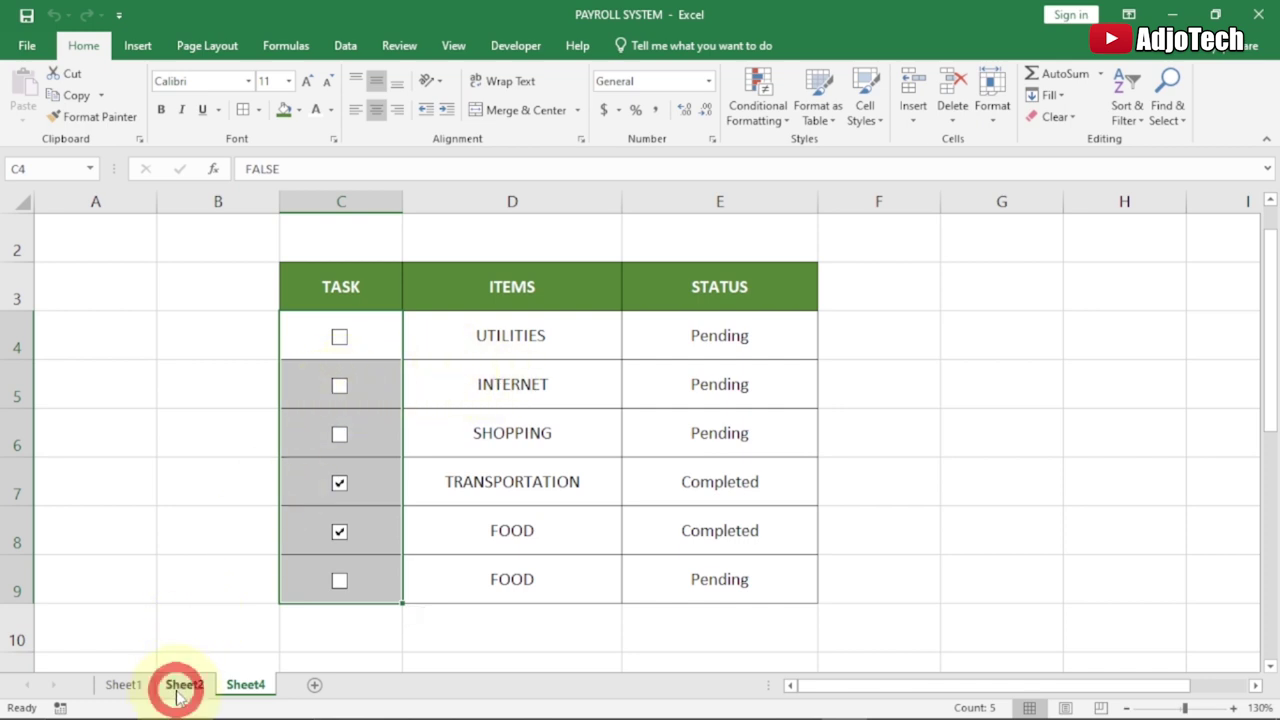
{"action": "left_click", "coordinate": [300, 424]}
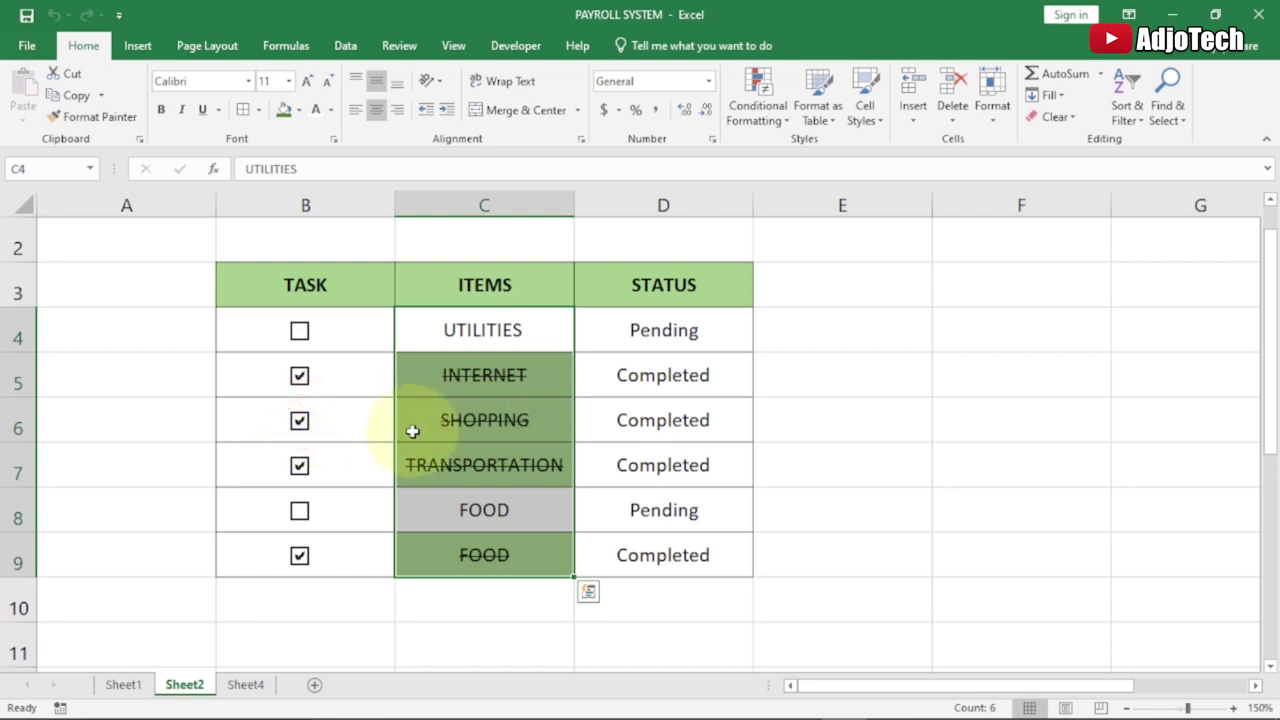
{"action": "left_click", "coordinate": [246, 685]}
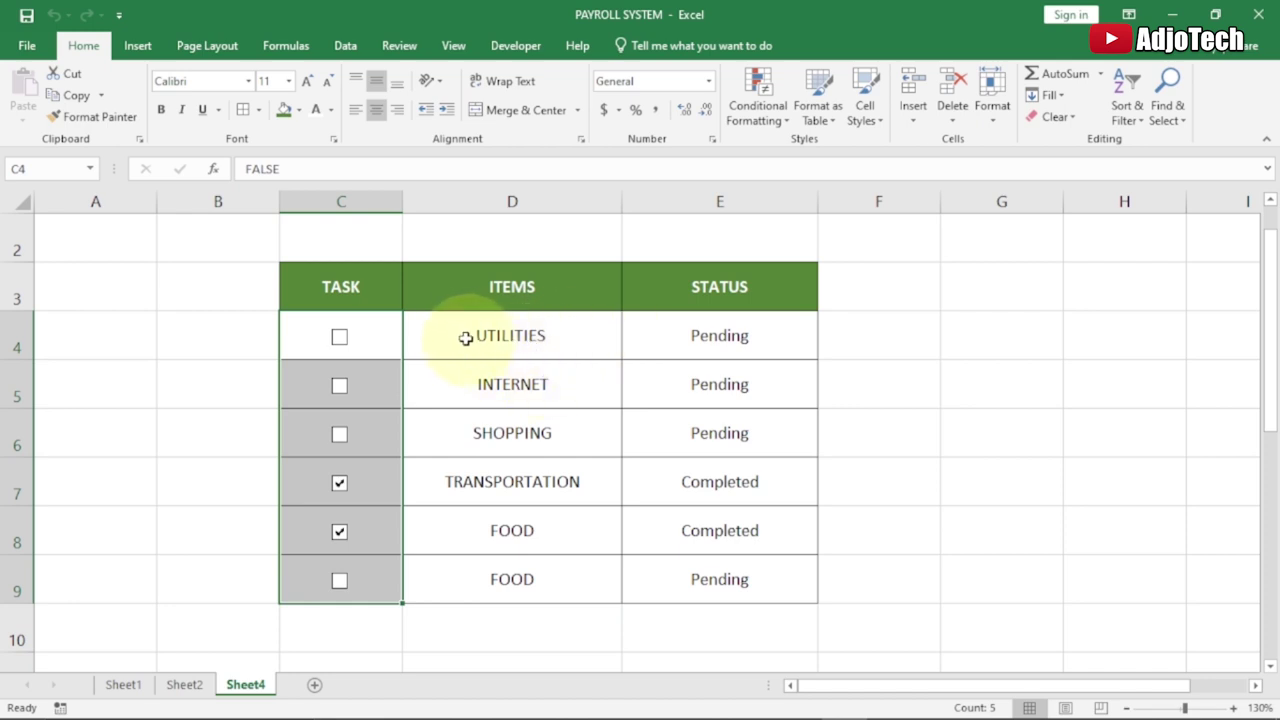
Start a new formula-based conditional formatting rule for the ITEMS cells D4:D9.
{"action": "left_click_drag", "start_coordinate": [454, 319], "coordinate": [482, 574]}
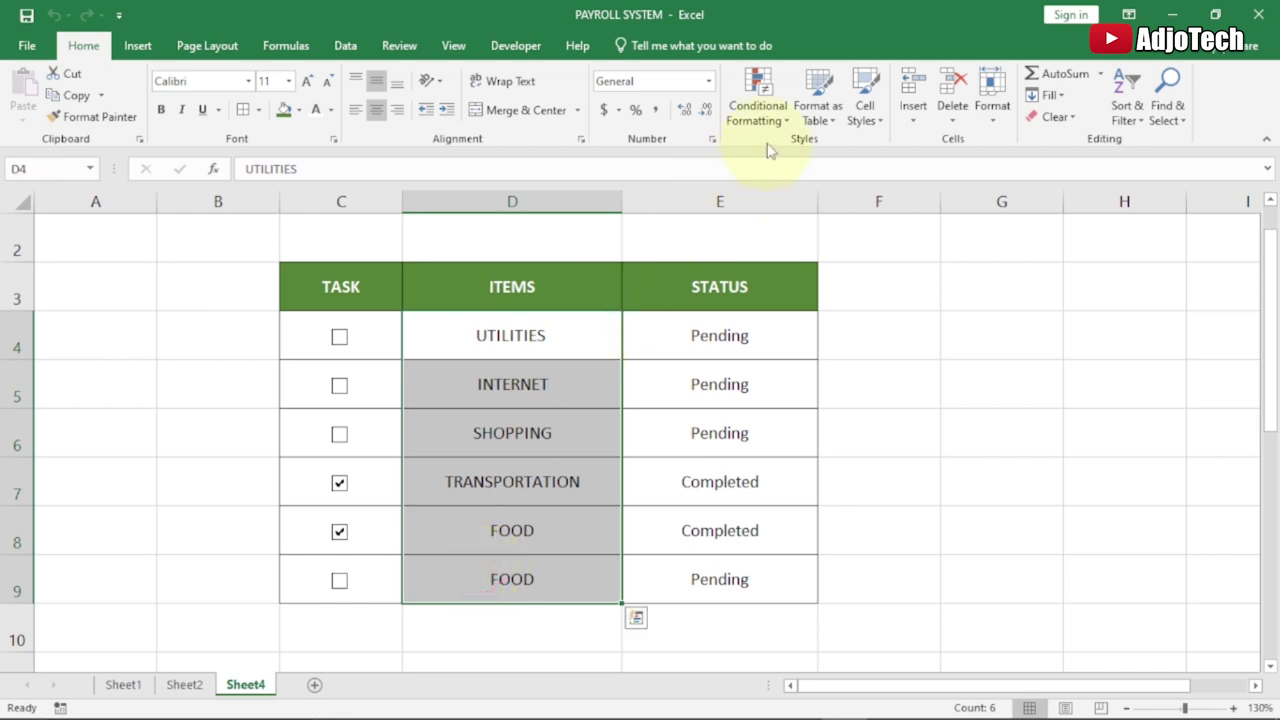
{"action": "left_click", "coordinate": [787, 119]}
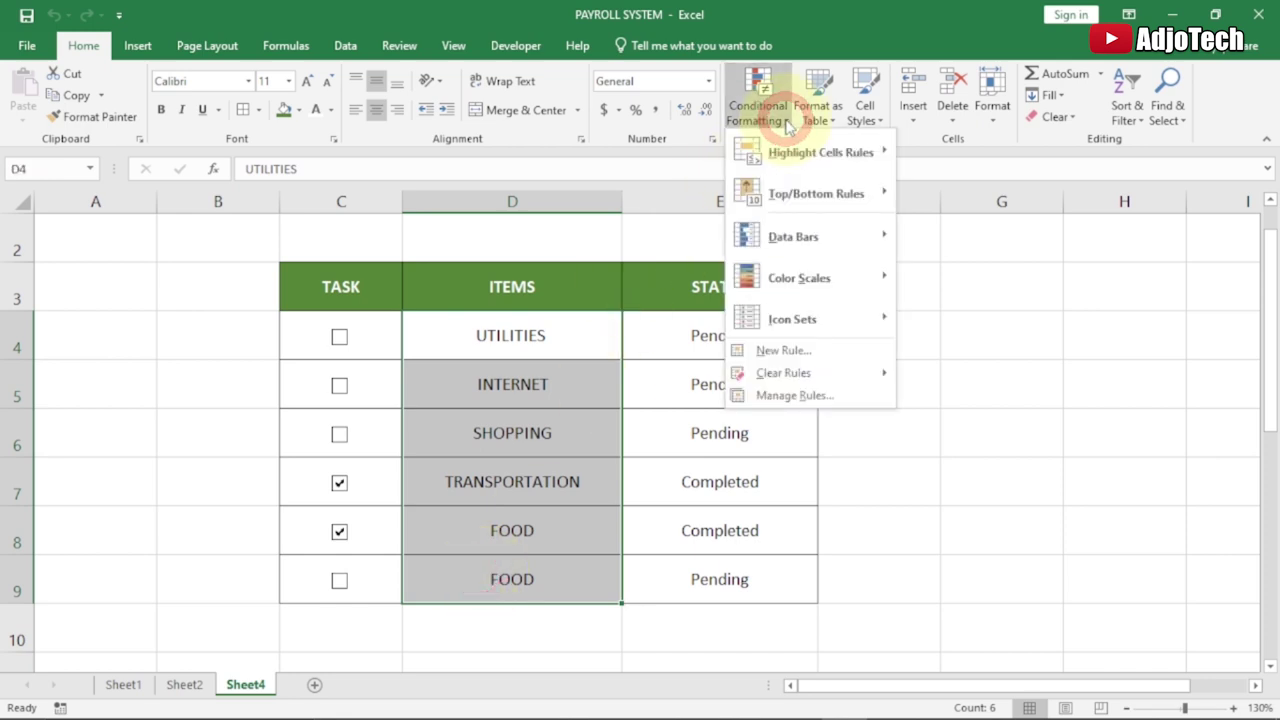
{"action": "left_click", "coordinate": [795, 357]}
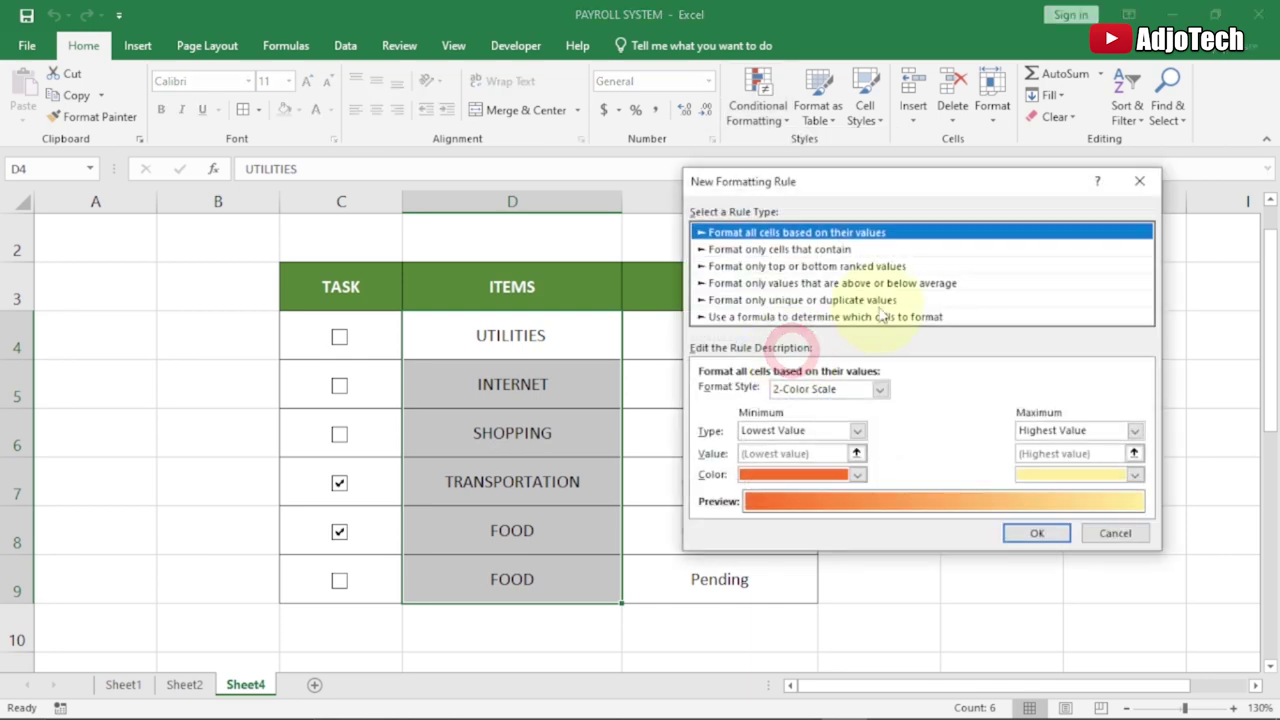
{"action": "left_click", "coordinate": [800, 318]}
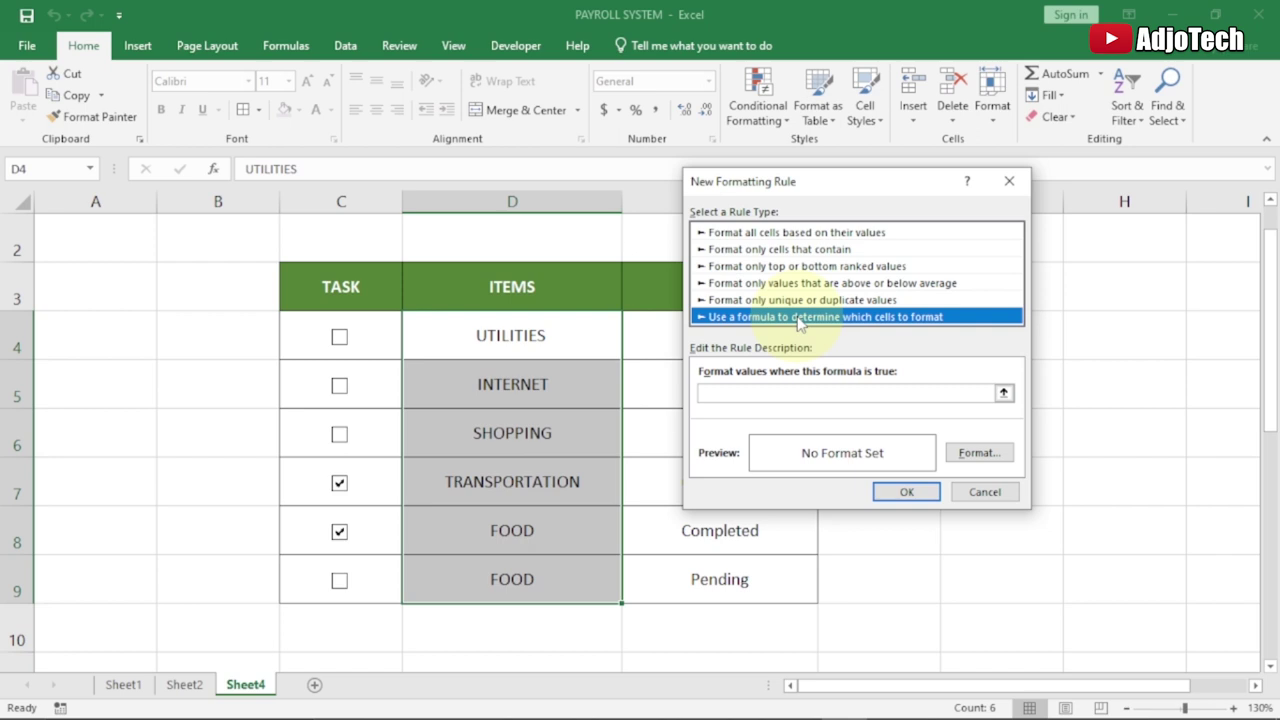
Enter the rule condition =$E4="Completed".
{"action": "left_click", "coordinate": [741, 399]}
{"action": "left_click", "coordinate": [741, 399]}
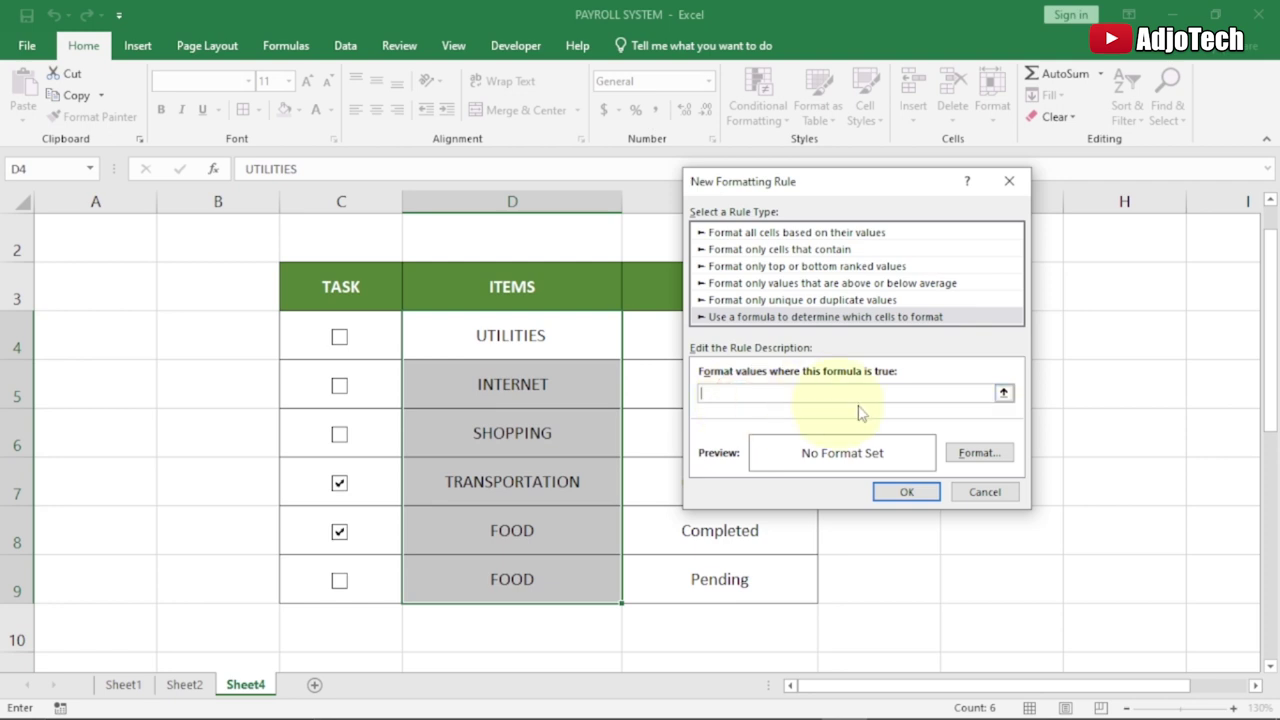
{"action": "type", "text": "="}
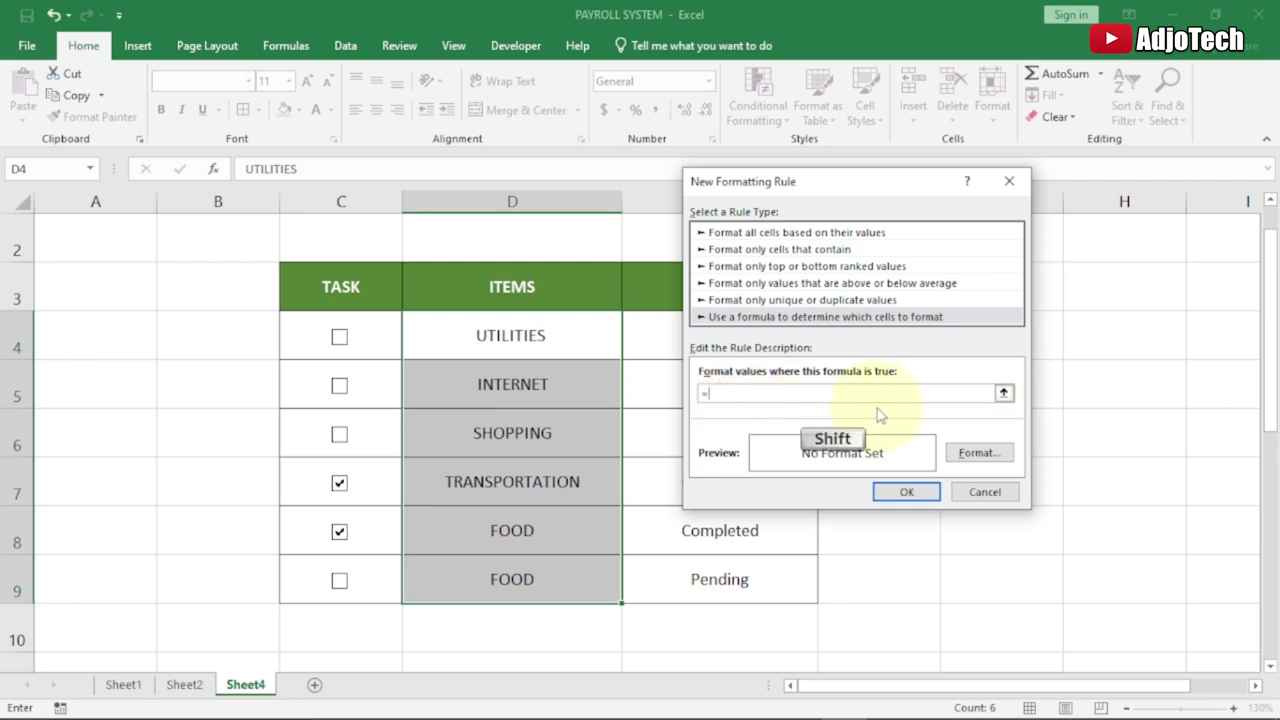
{"action": "type", "text": "$"}
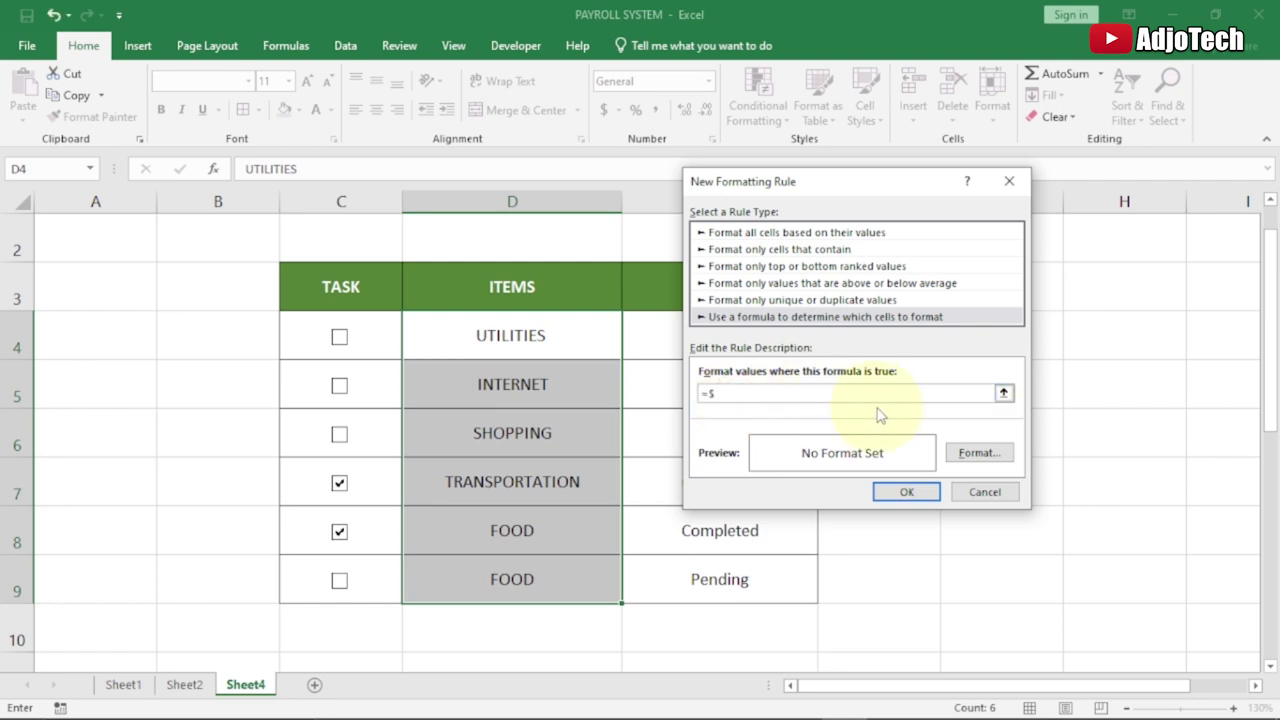
{"action": "left_click_drag", "start_coordinate": [864, 183], "coordinate": [1000, 196]}
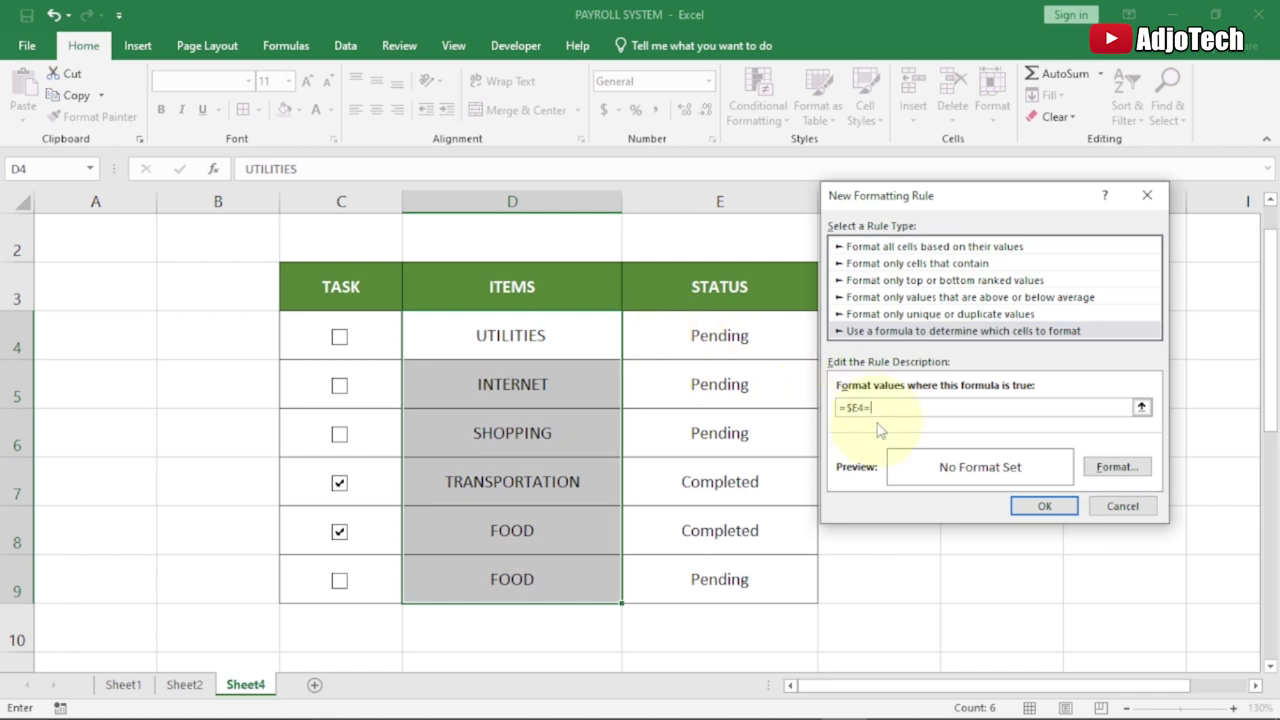
{"action": "key", "text": "shift"}
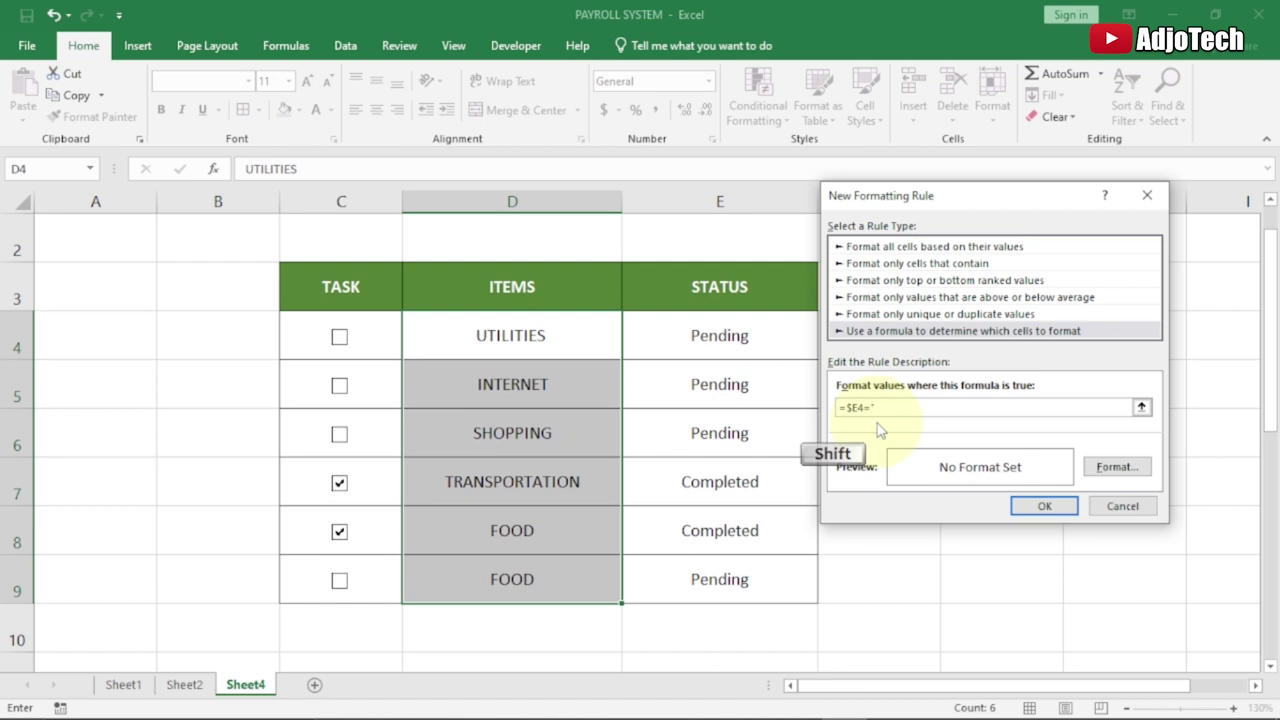
{"action": "type", "text": "C"}
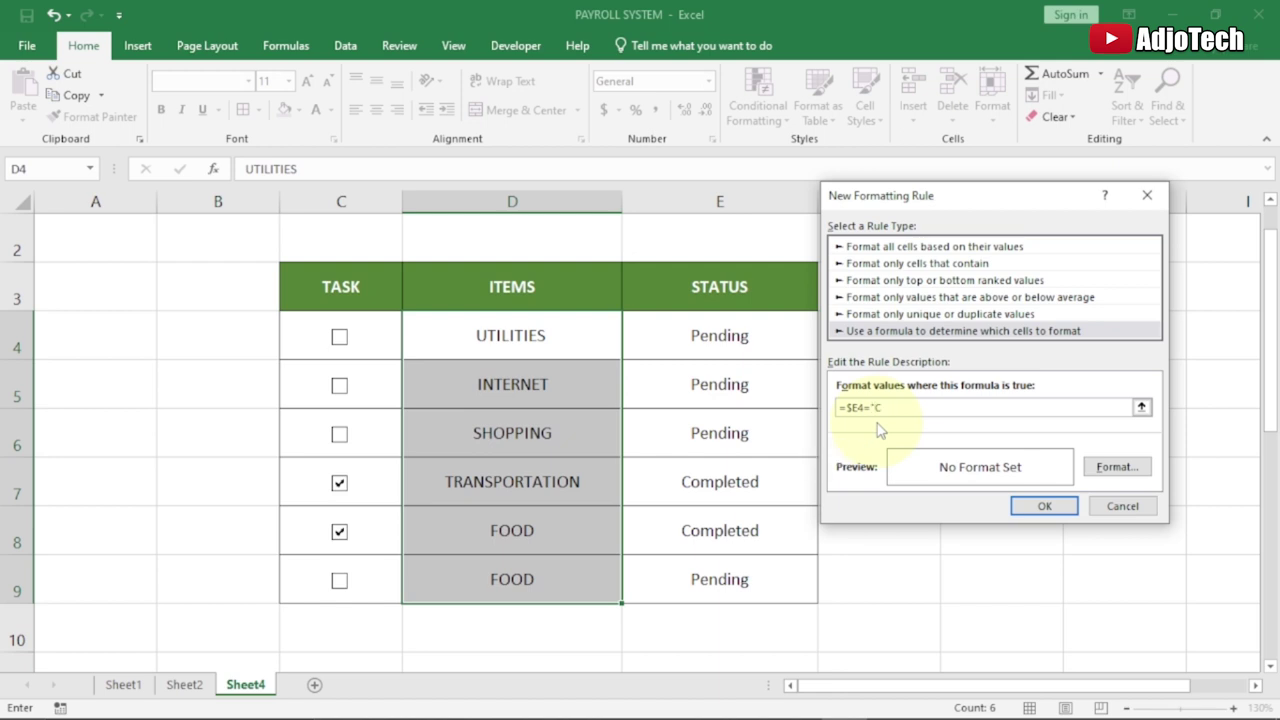
{"action": "type", "text": "ompleted\""}
{"action": "left_click", "coordinate": [1114, 468]}
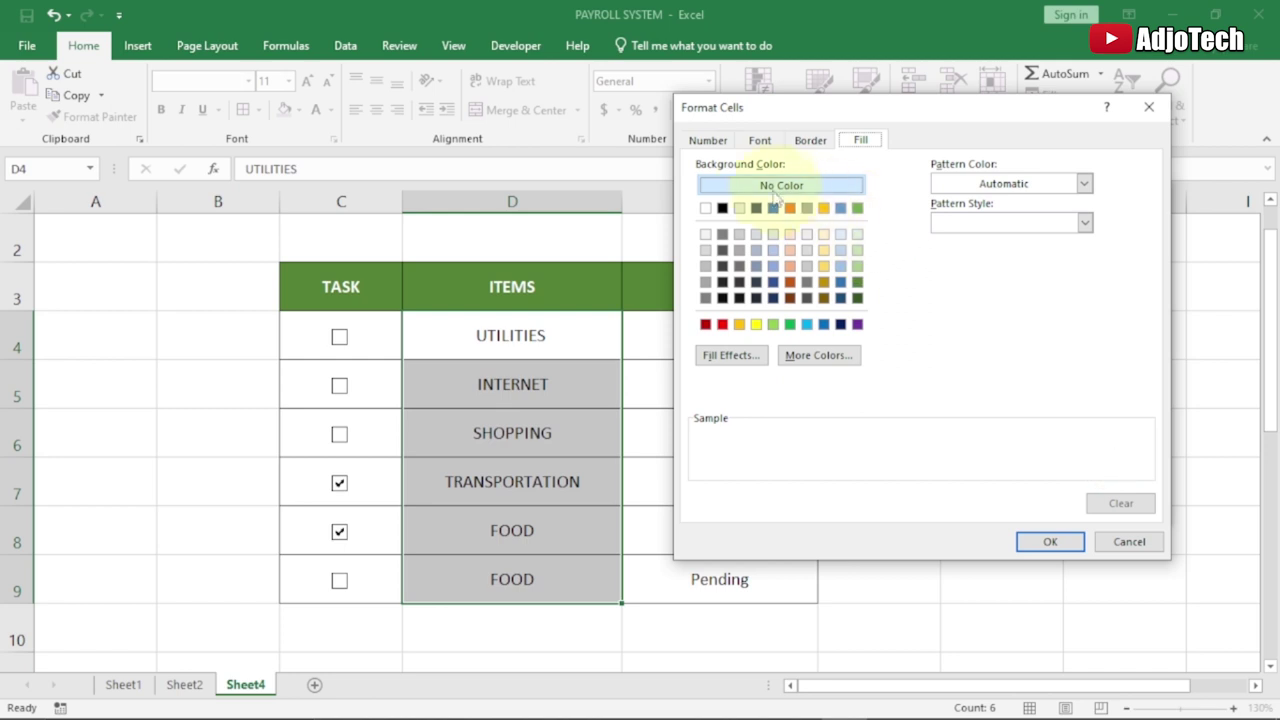
Give the rule a strikethrough font and light green fill, and apply it.
{"action": "left_click", "coordinate": [759, 141]}
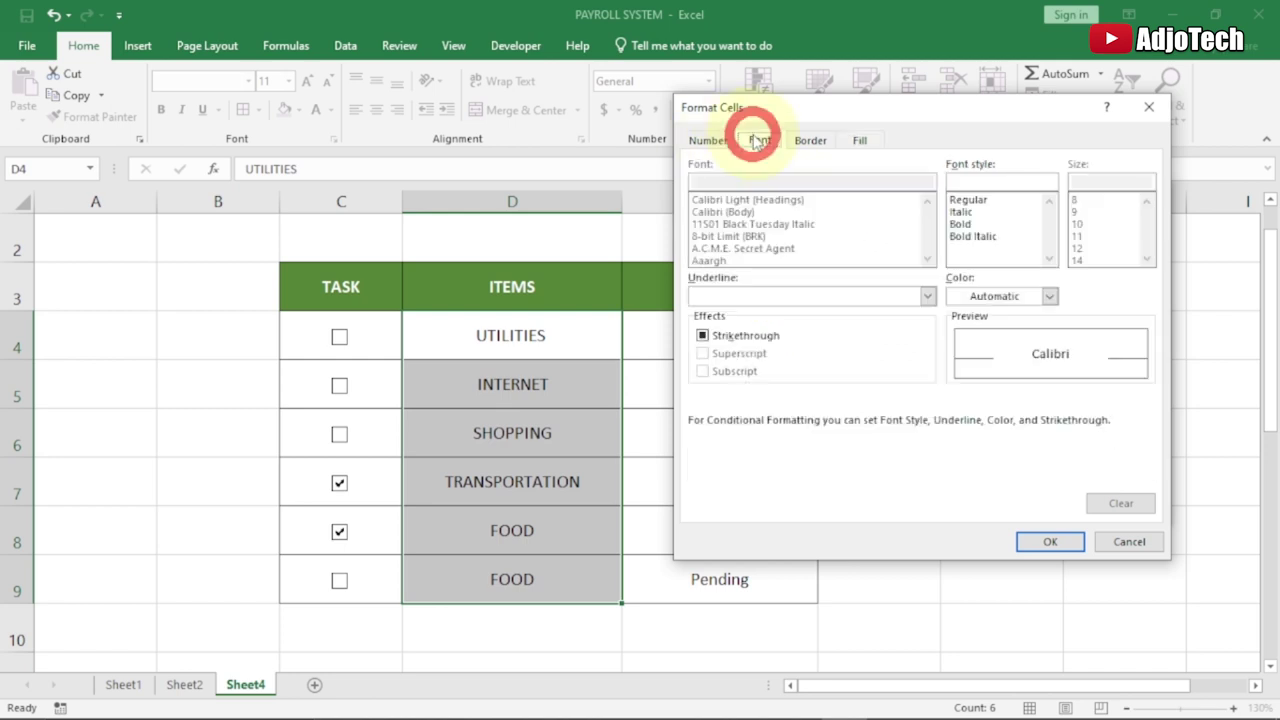
{"action": "left_click", "coordinate": [703, 336]}
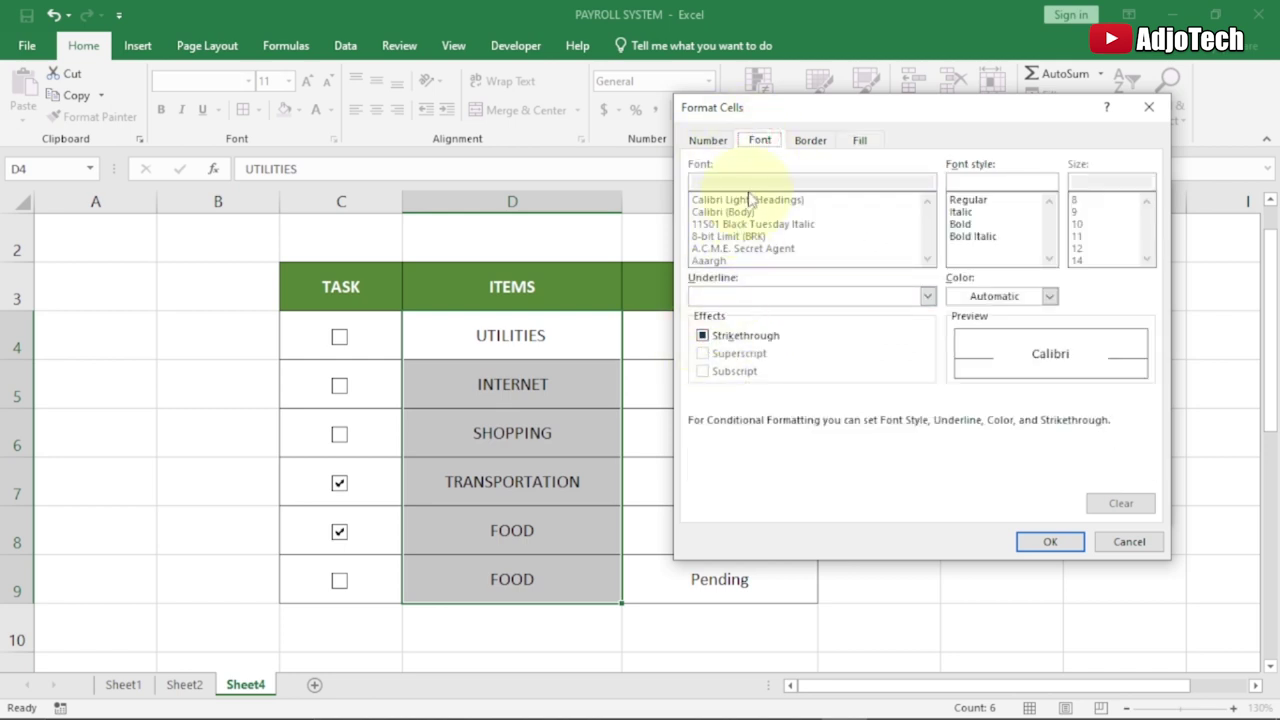
{"action": "left_click", "coordinate": [703, 337]}
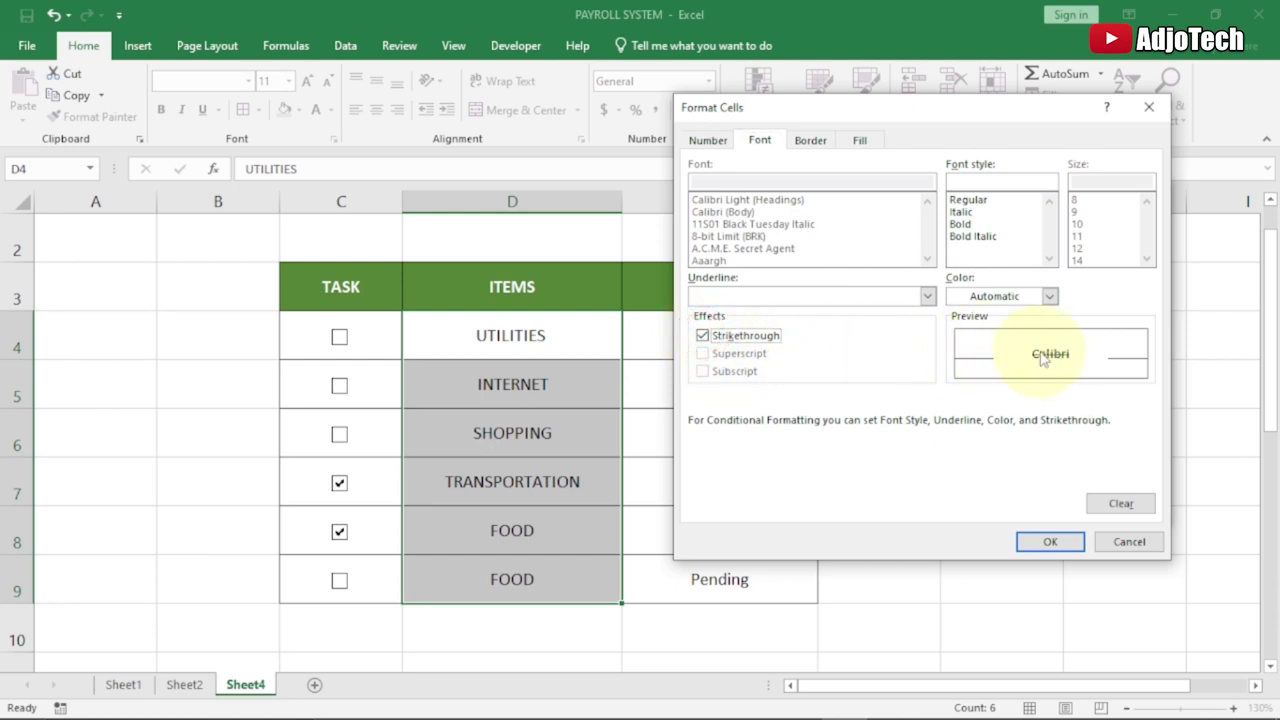
{"action": "left_click", "coordinate": [862, 141]}
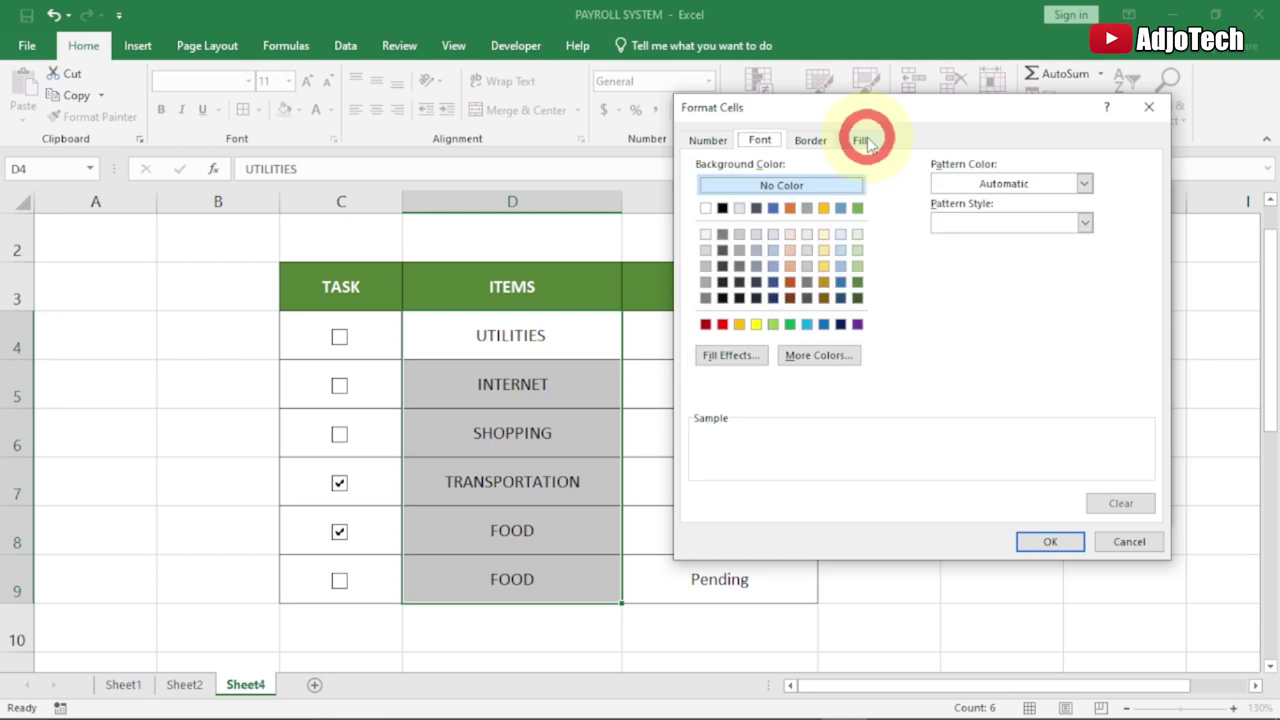
{"action": "left_click", "coordinate": [857, 266]}
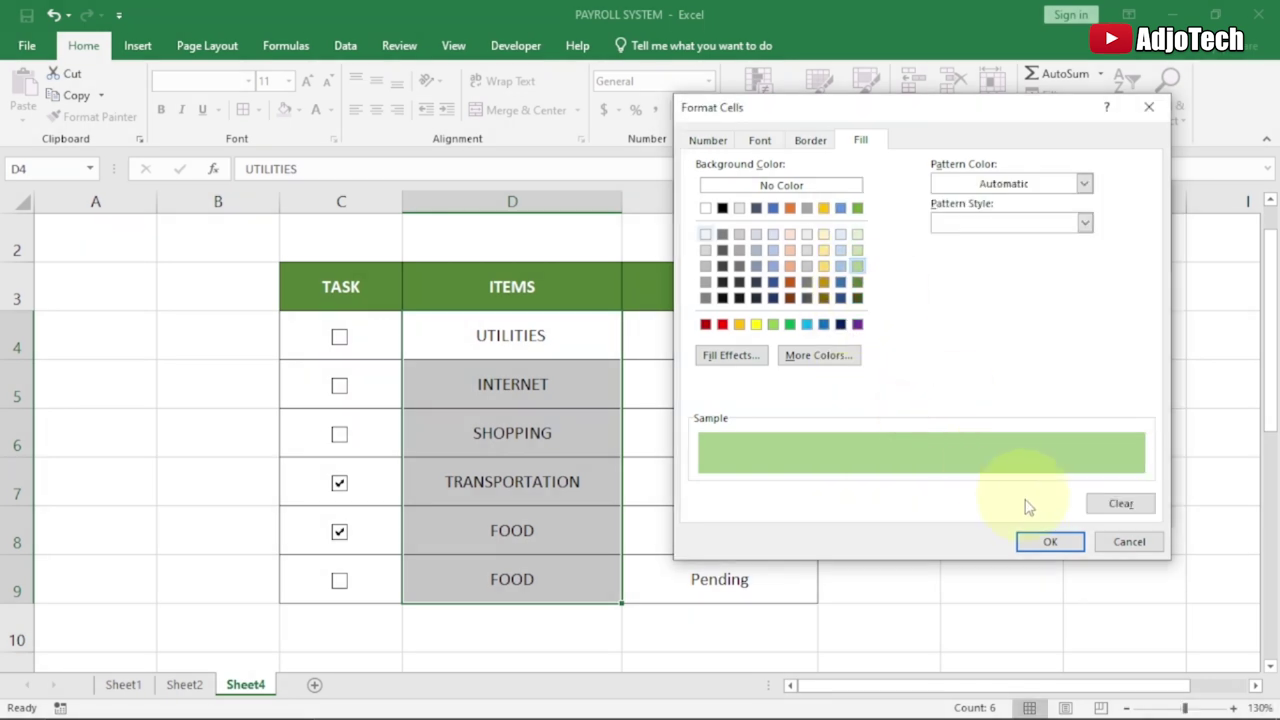
{"action": "left_click", "coordinate": [1050, 541]}
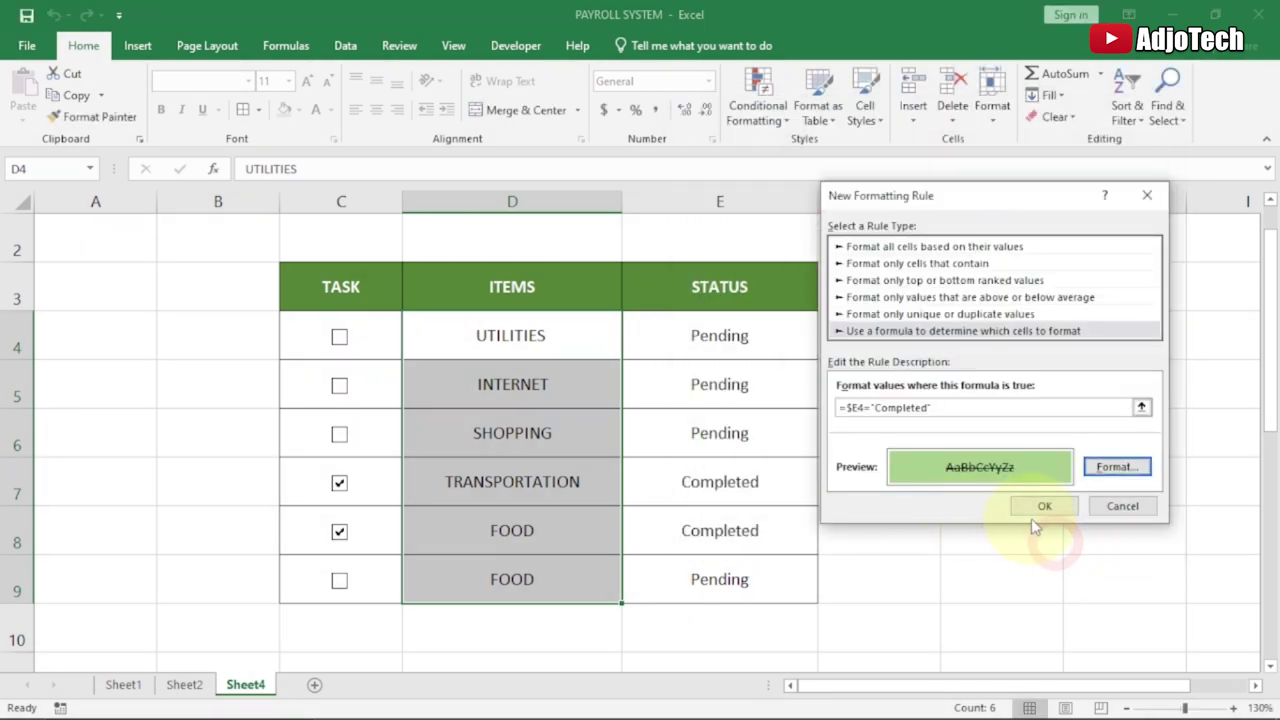
{"action": "left_click", "coordinate": [1045, 507]}
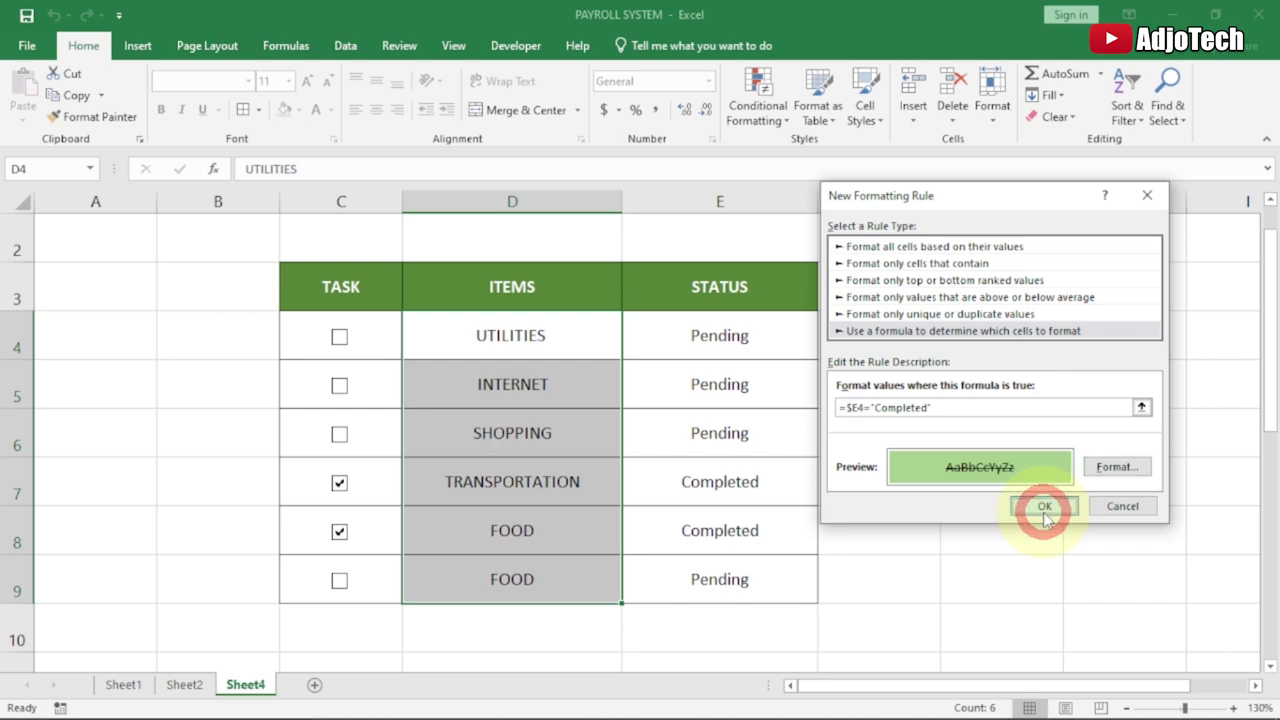
Toggle checkboxes, leaving INTERNET, TRANSPORTATION and the last FOOD ticked as Completed.
{"action": "left_click", "coordinate": [339, 540]}
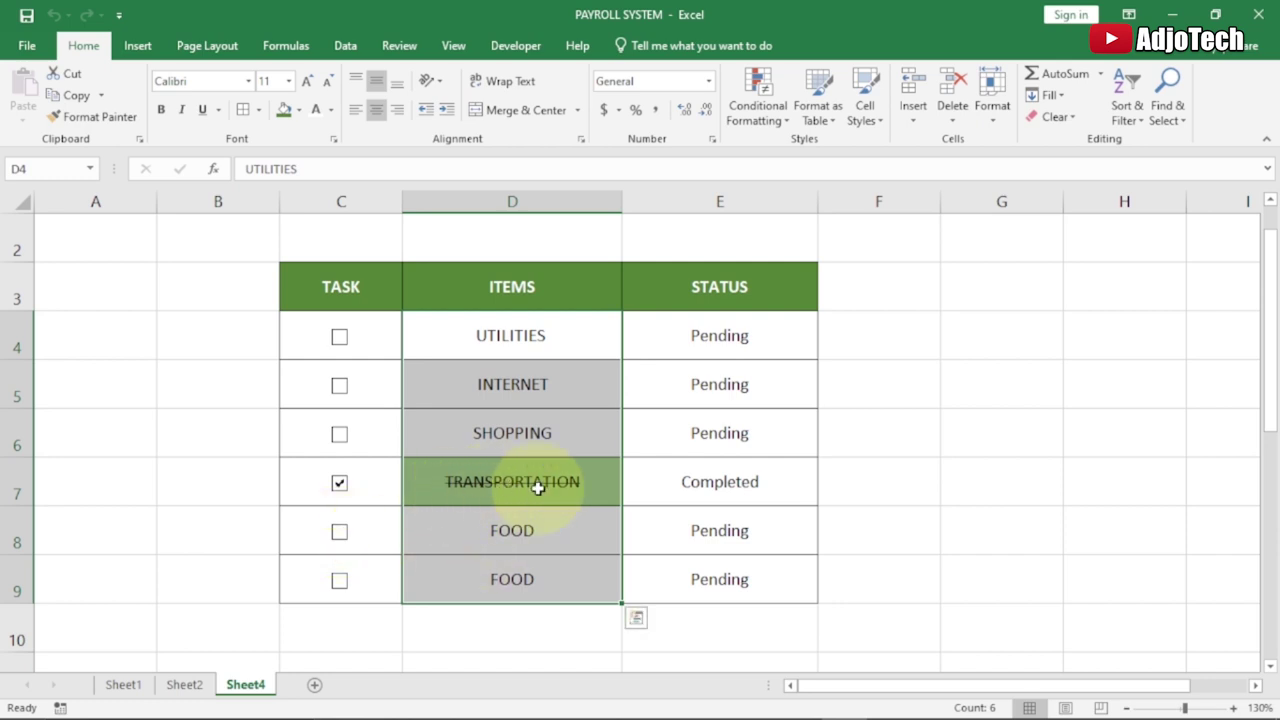
{"action": "left_click", "coordinate": [339, 390]}
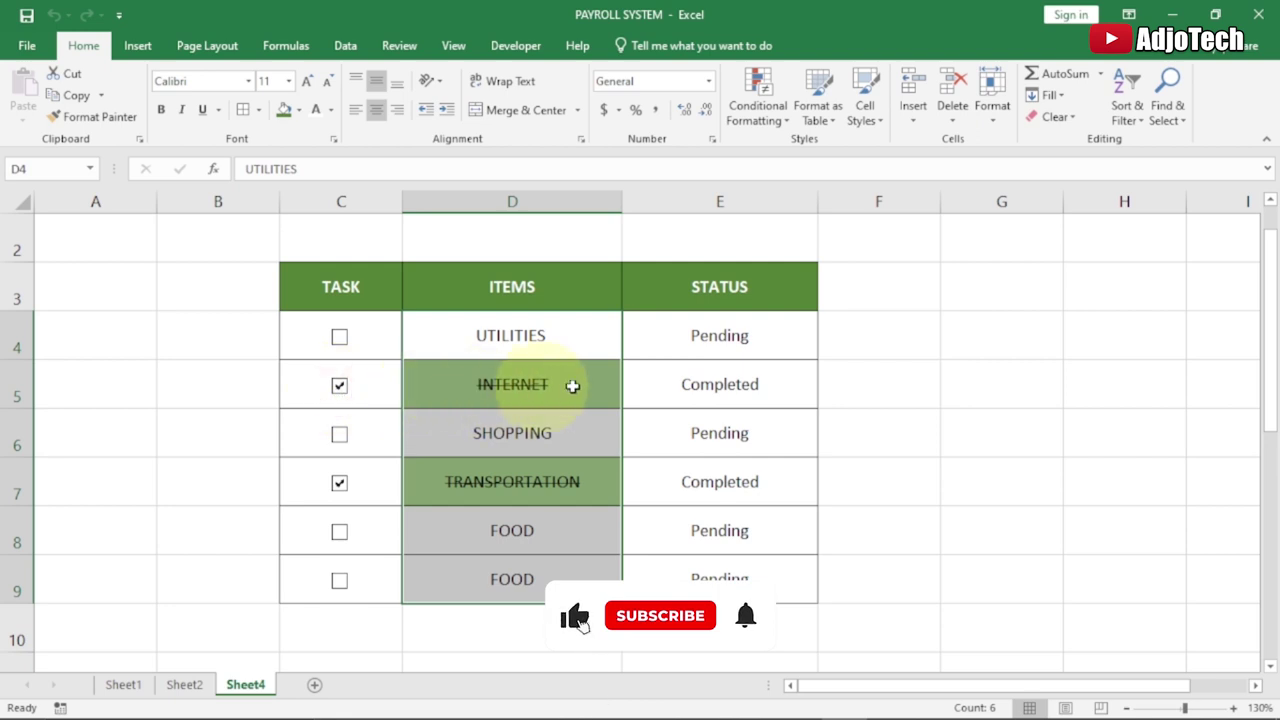
{"action": "left_click", "coordinate": [356, 338]}
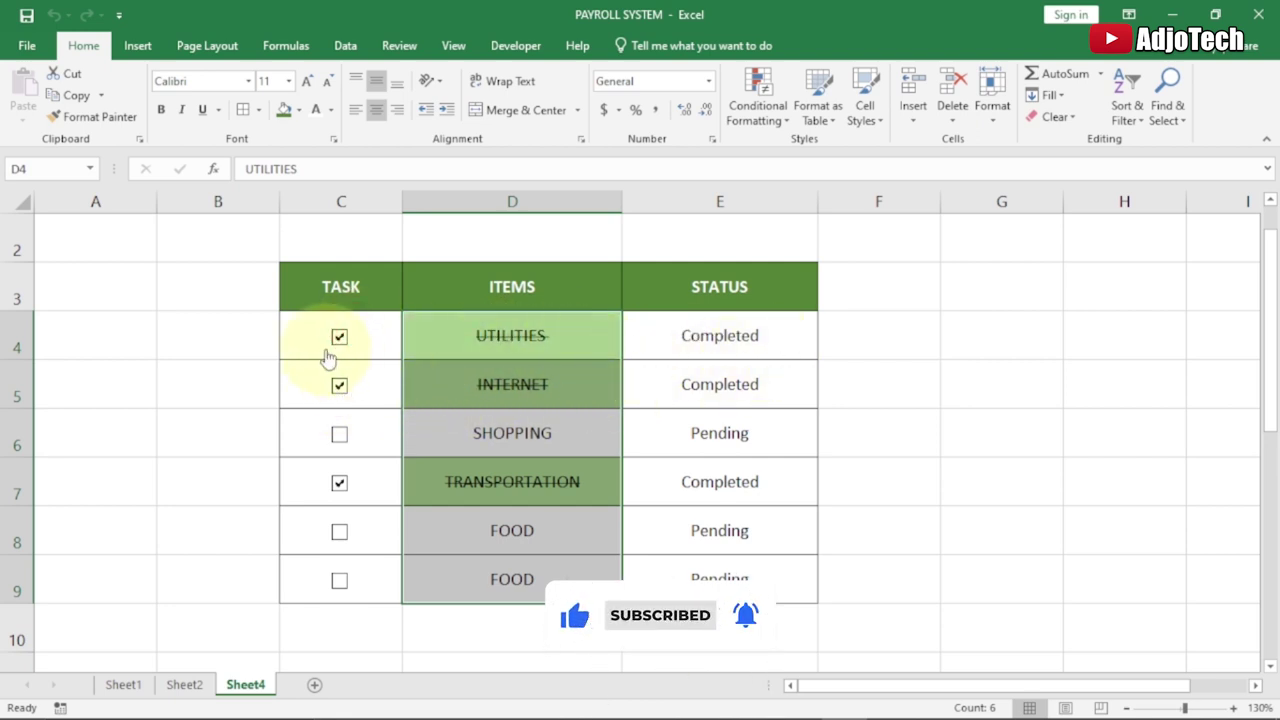
{"action": "left_click", "coordinate": [338, 337]}
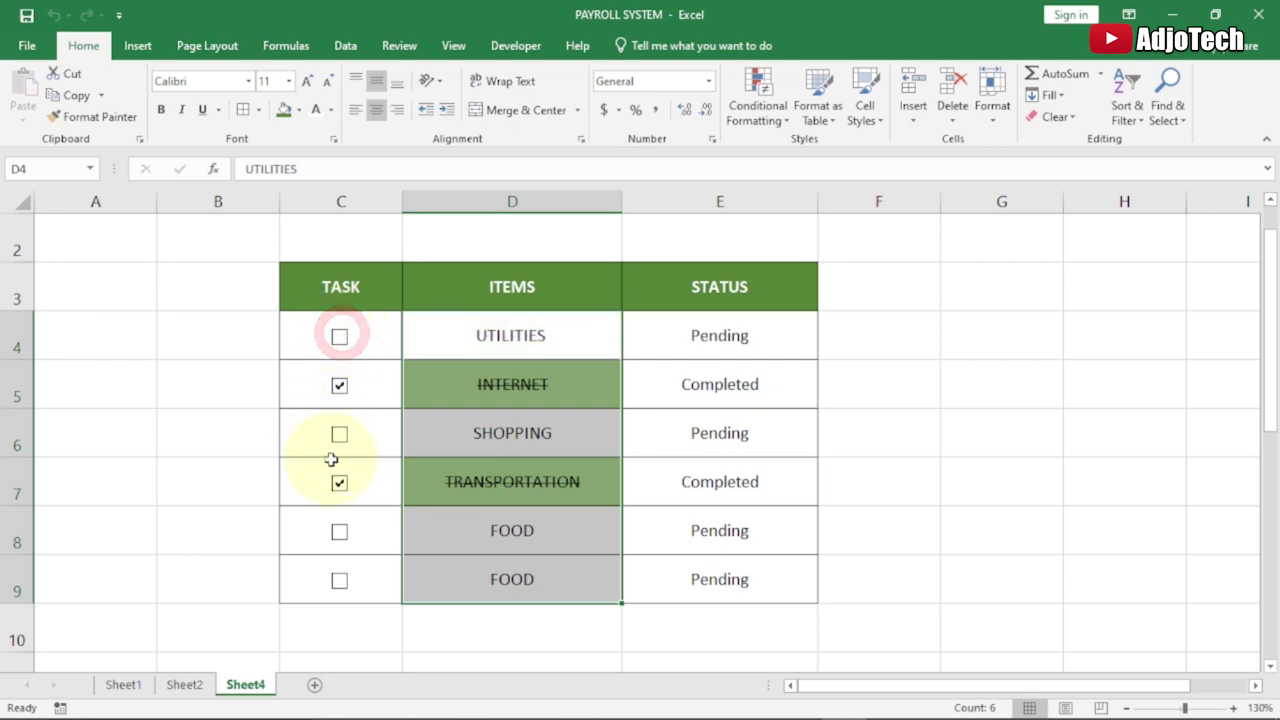
{"action": "left_click", "coordinate": [665, 432]}
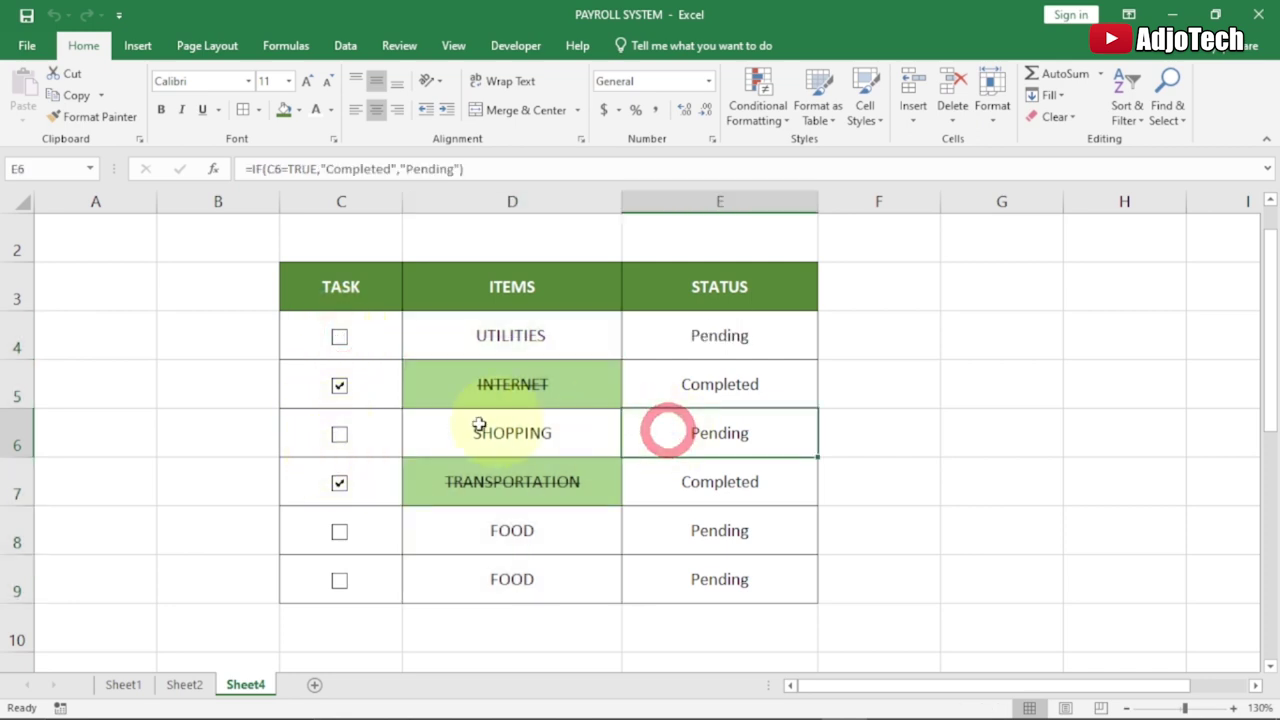
{"action": "left_click", "coordinate": [341, 538]}
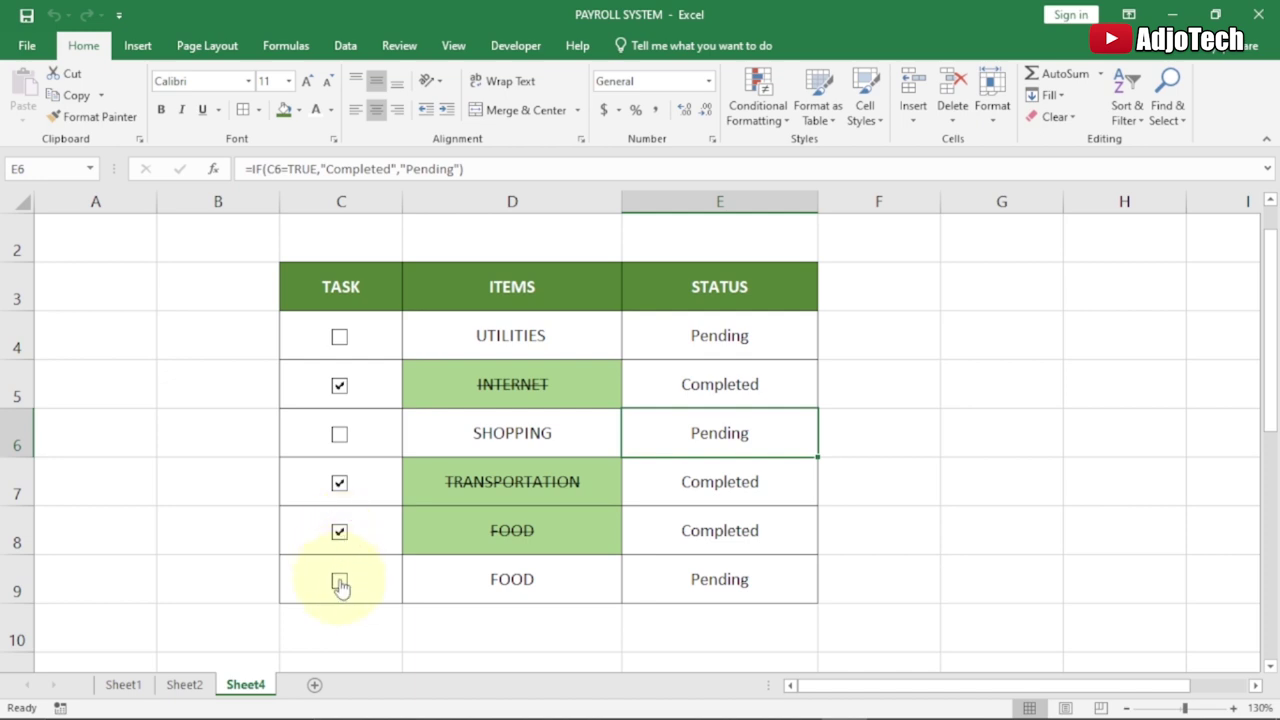
{"action": "left_click", "coordinate": [340, 585]}
{"action": "left_click", "coordinate": [341, 538]}
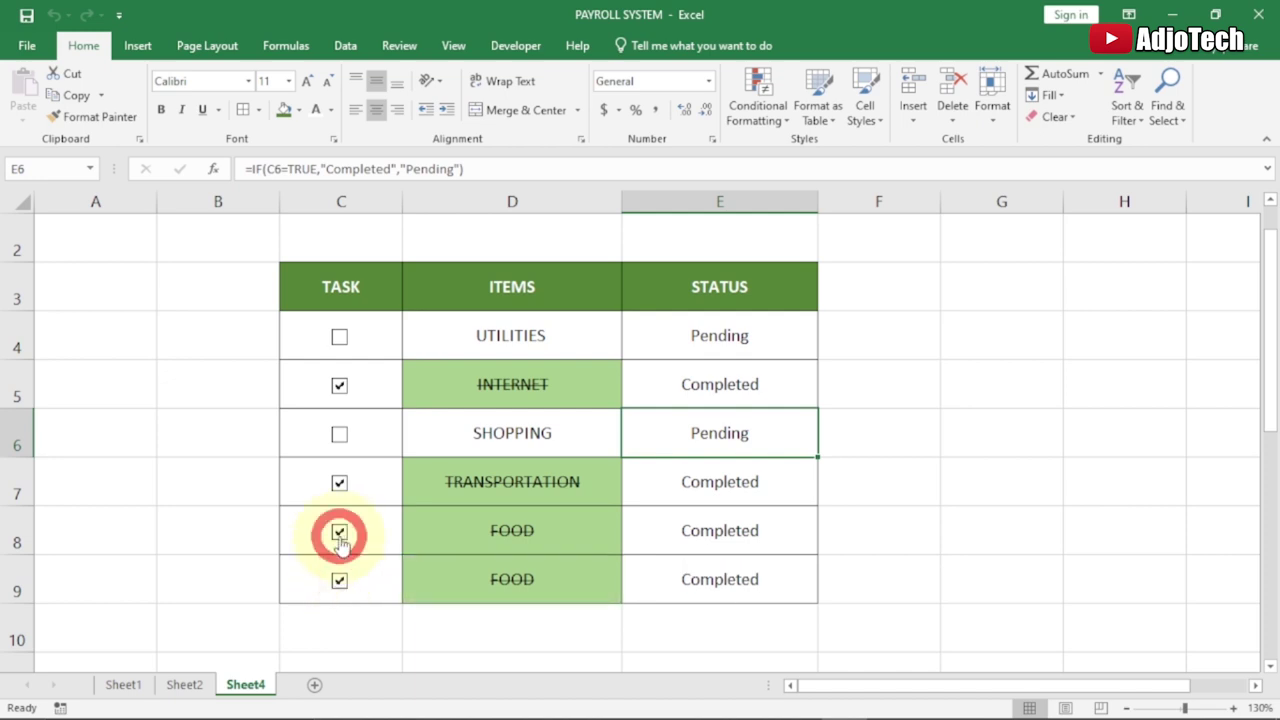